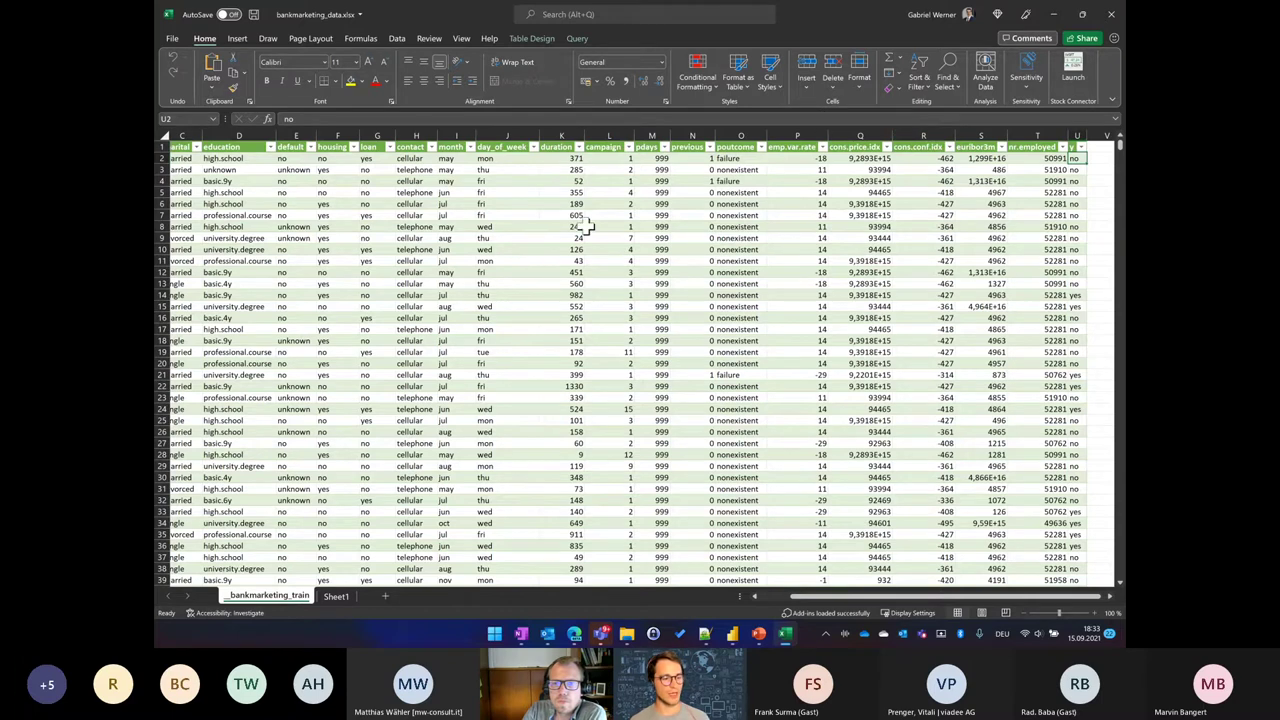
Step: Examine the campaign column's values and the yes/no entries of the y column in the bank marketing table
click(608, 135)
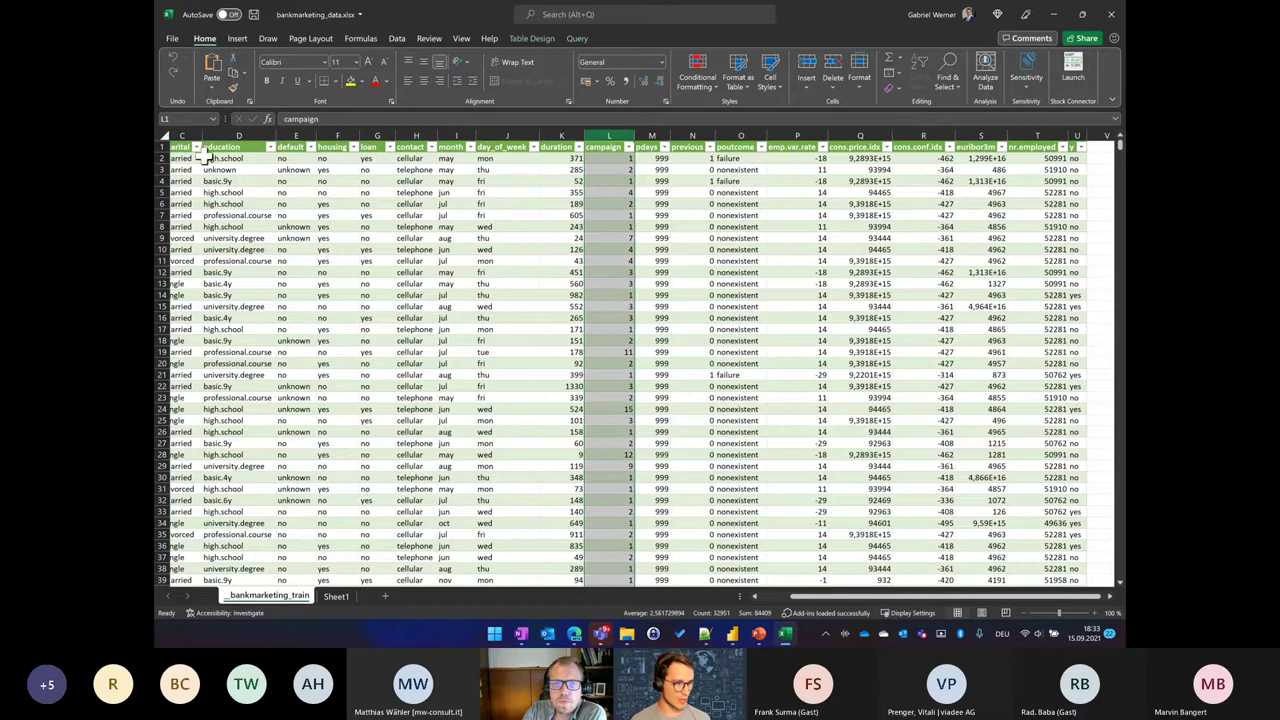
click(608, 158)
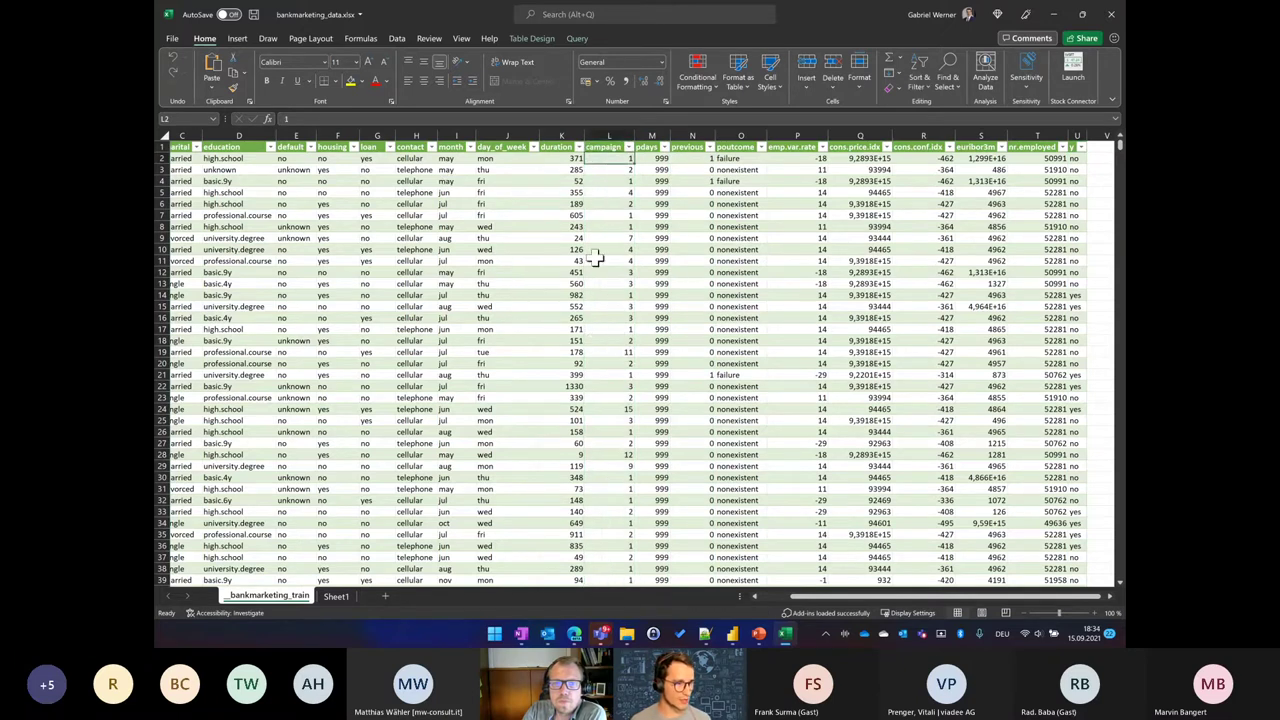
click(609, 353)
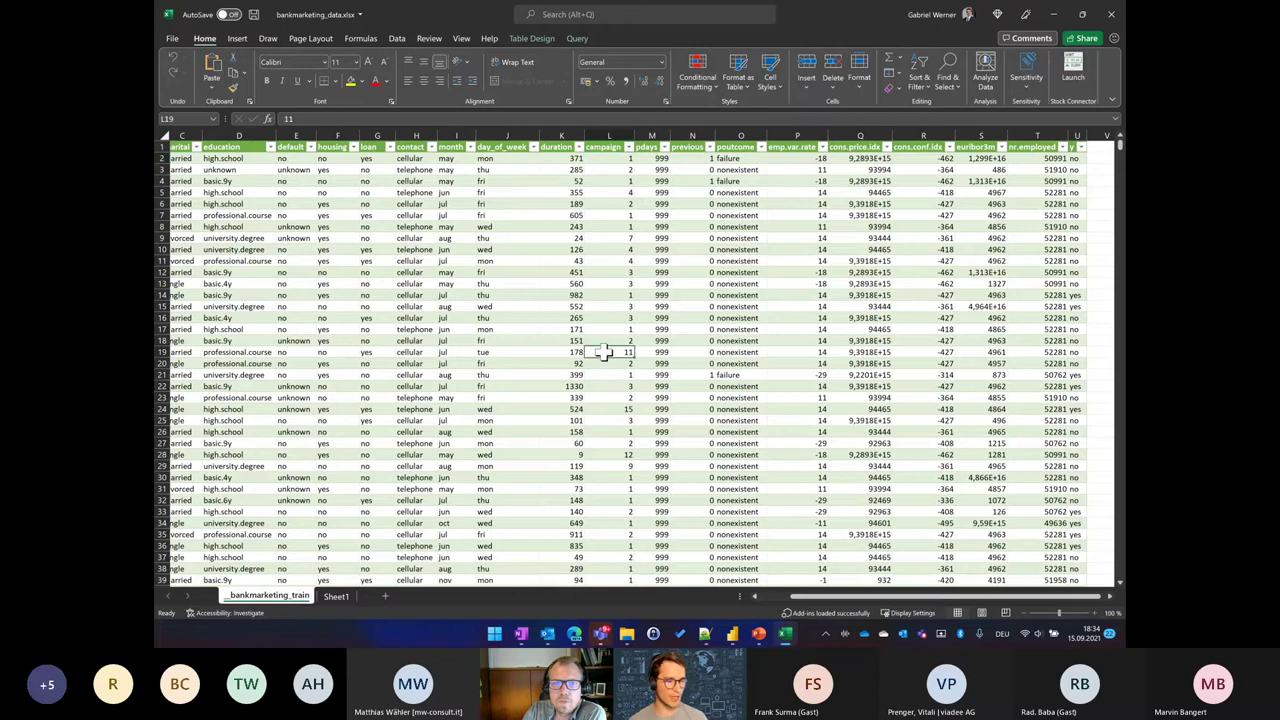
click(600, 159)
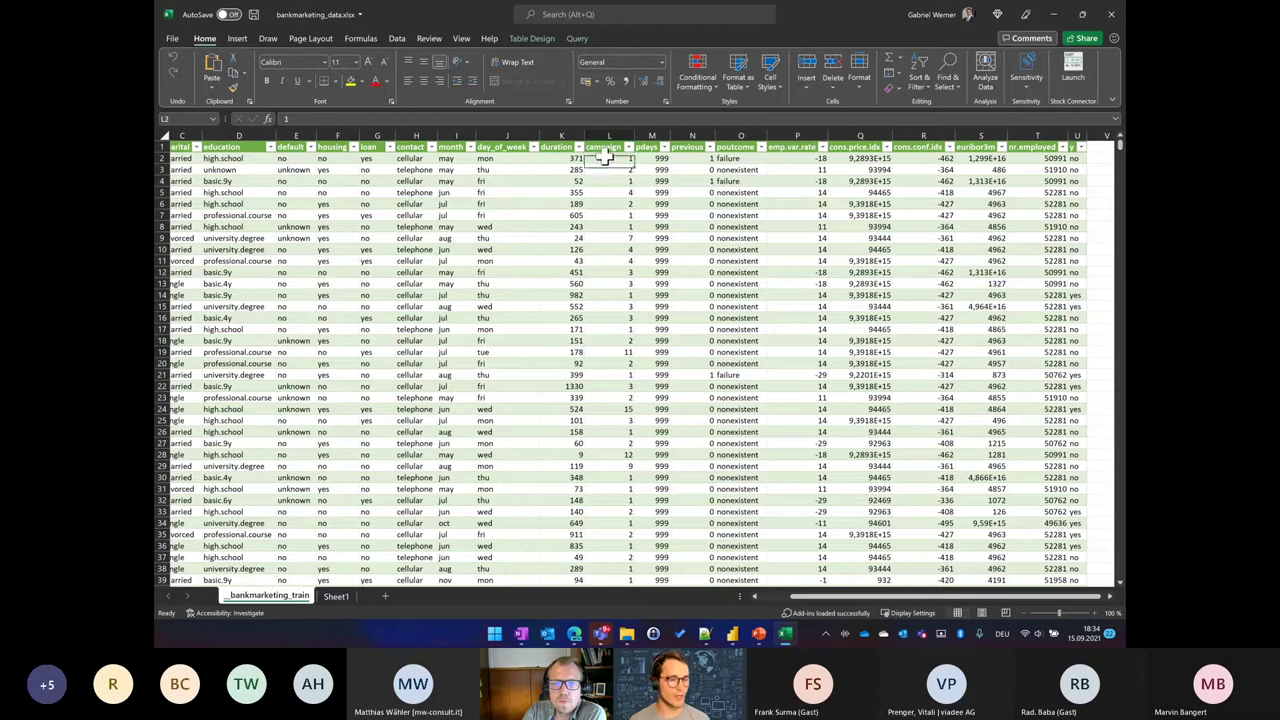
click(1075, 158)
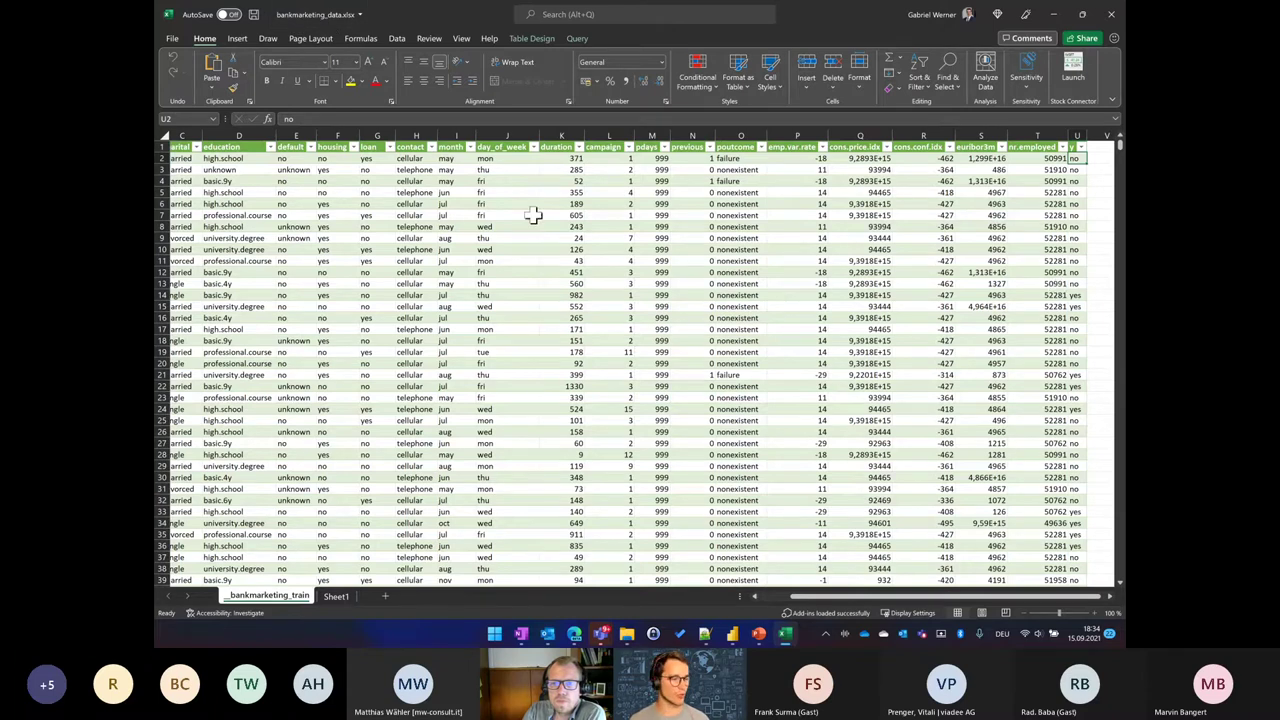
click(183, 158)
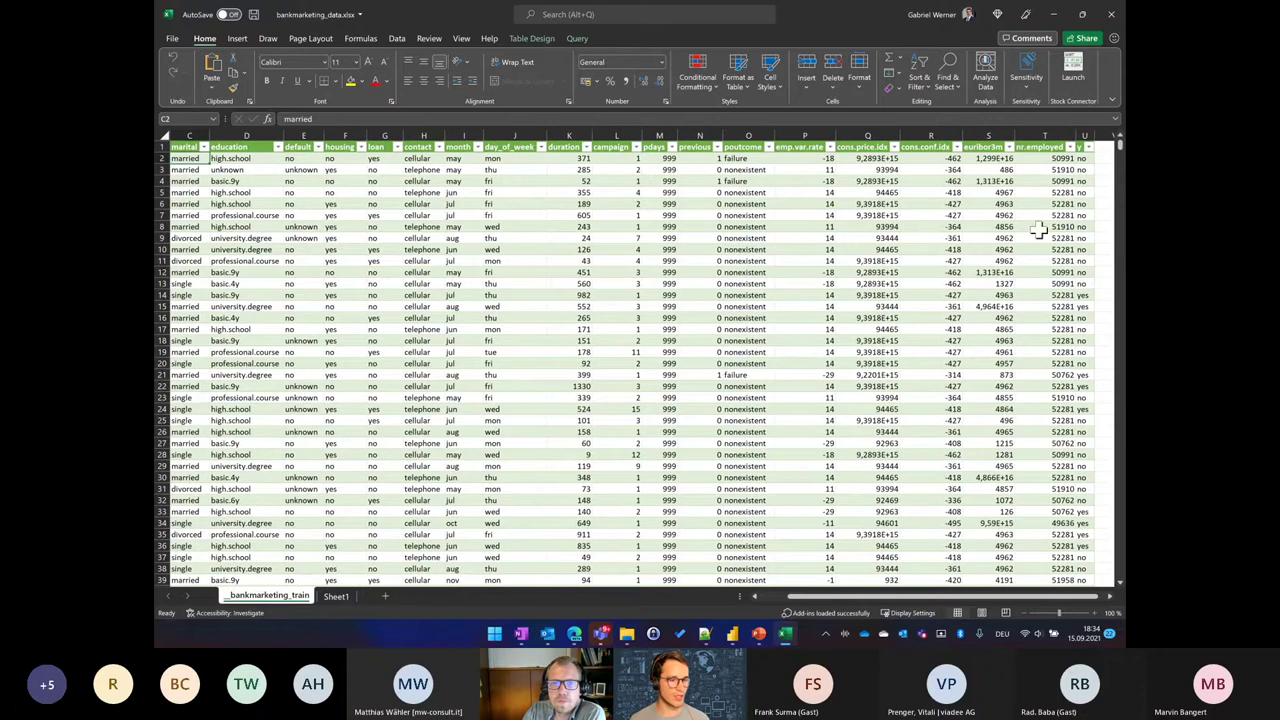
click(1083, 158)
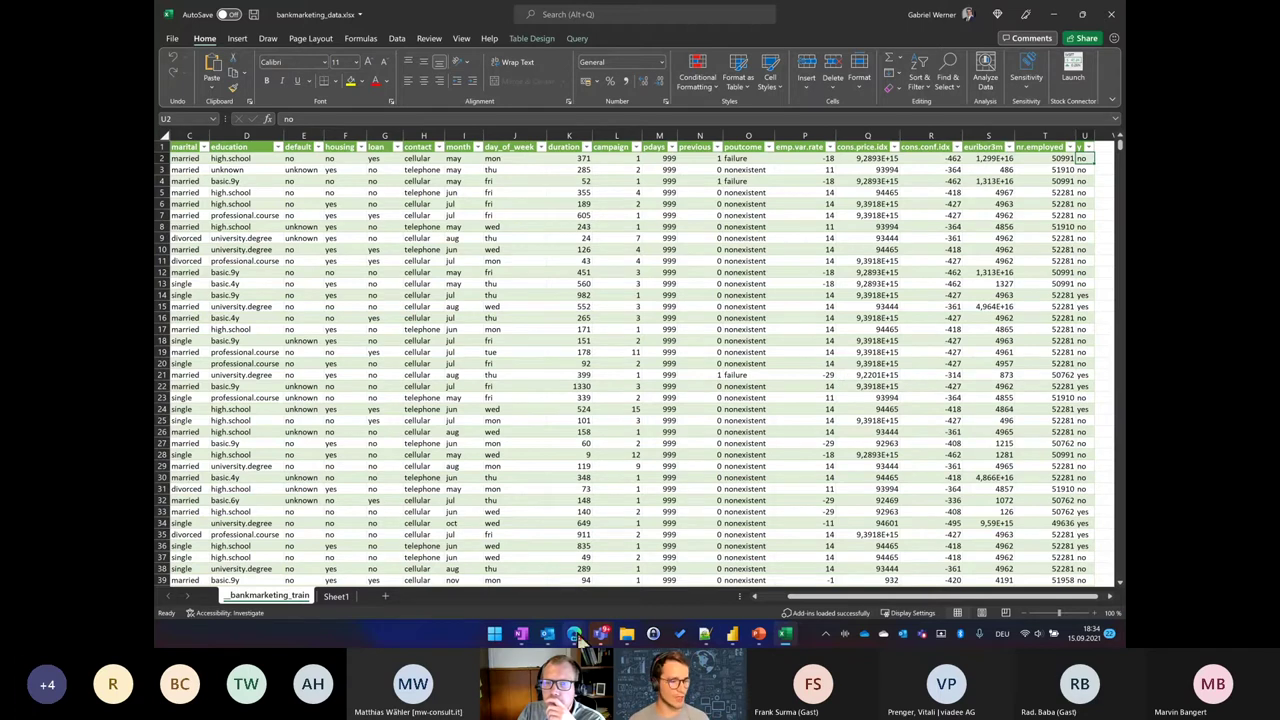
Step: Switch to Azure Machine Learning studio in the browser and open the Automated ML overview
mouse_move(579, 639)
click(612, 575)
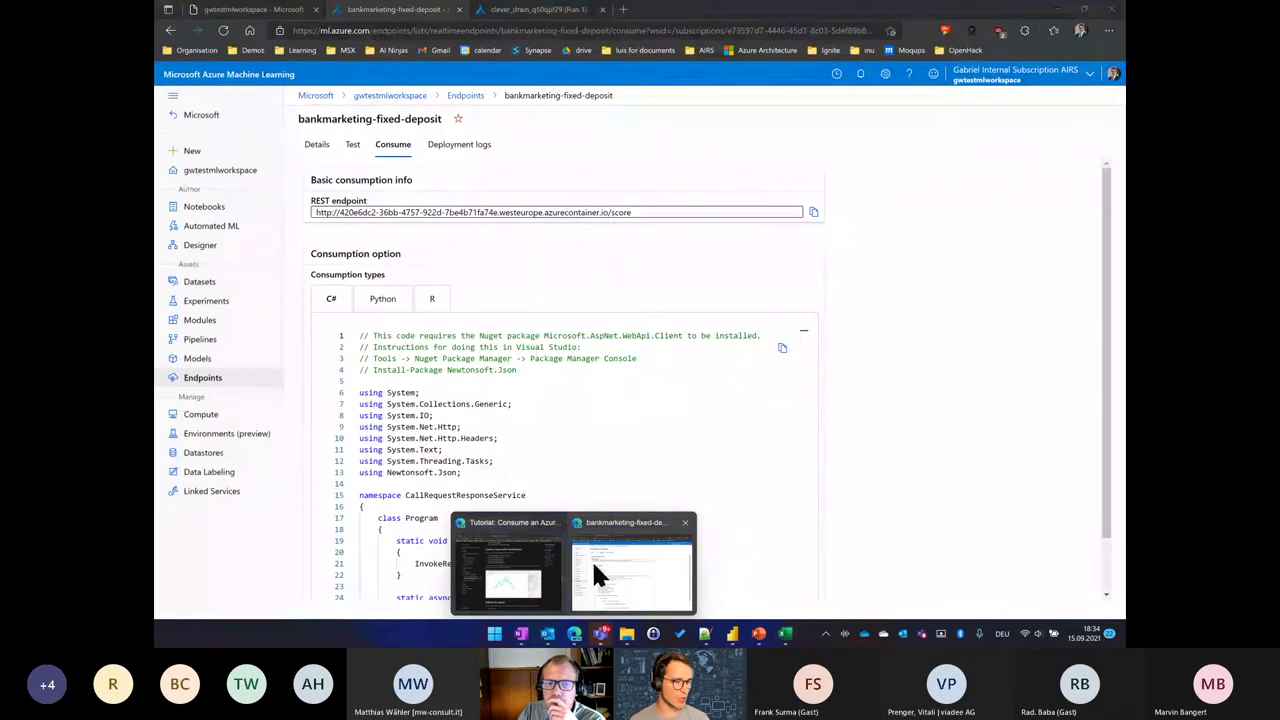
click(213, 228)
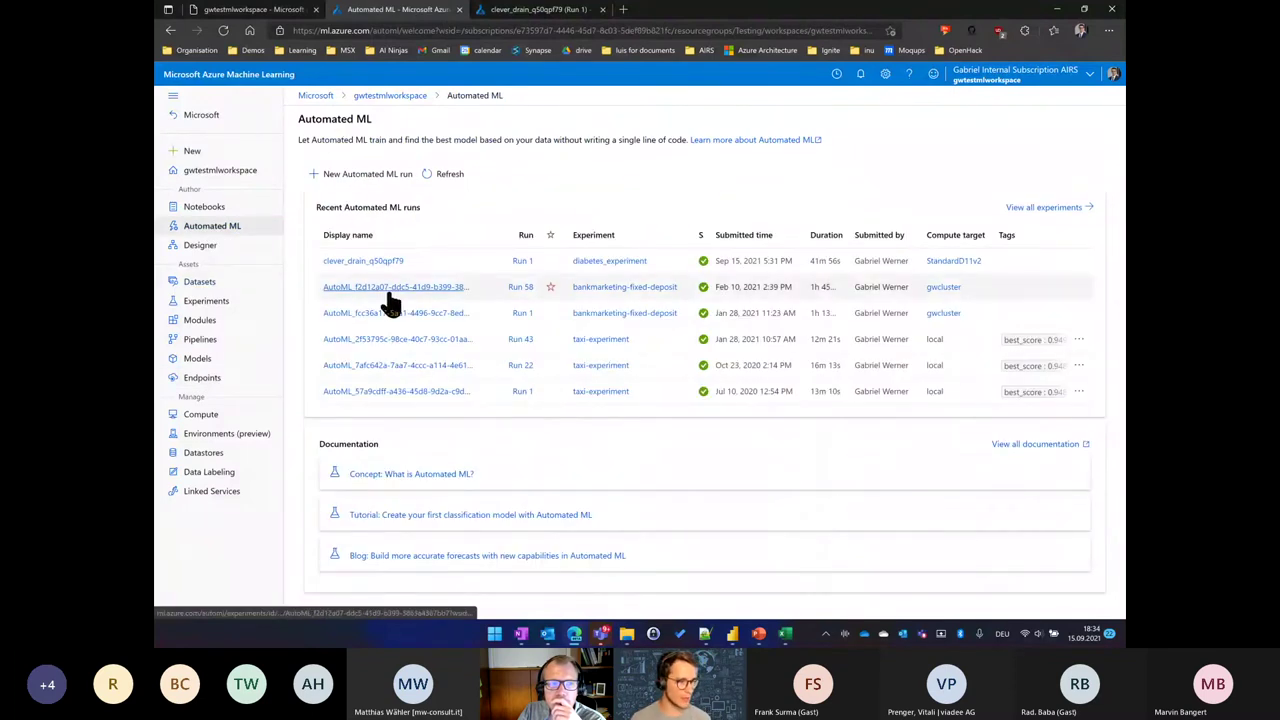
Step: Start a new Automated ML run using the banking_csv dataset and proceed to configuring the run
click(350, 180)
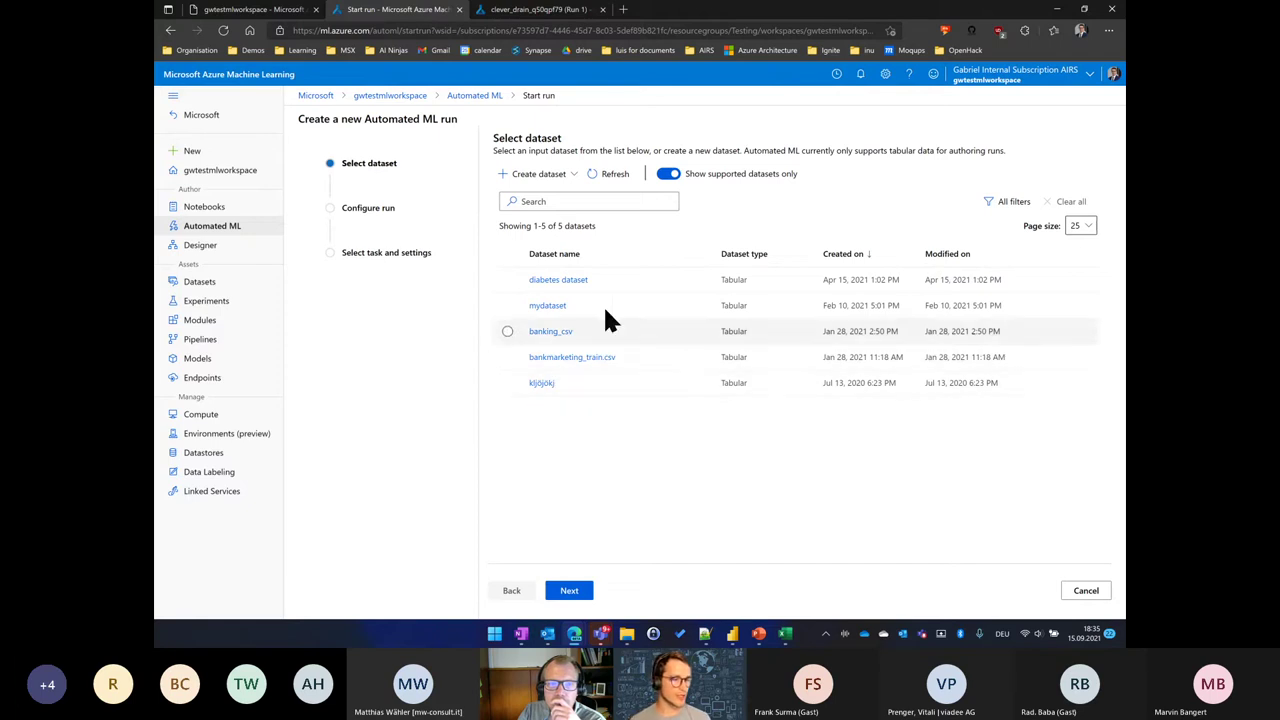
click(565, 176)
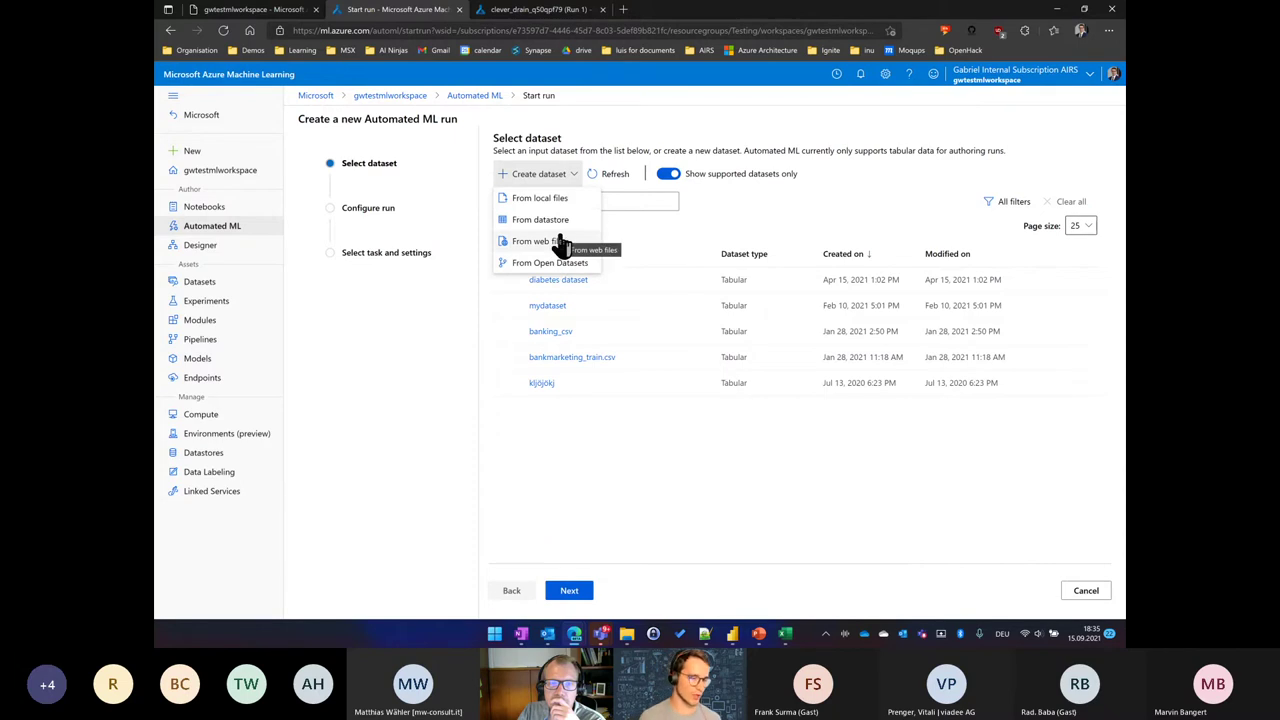
click(560, 425)
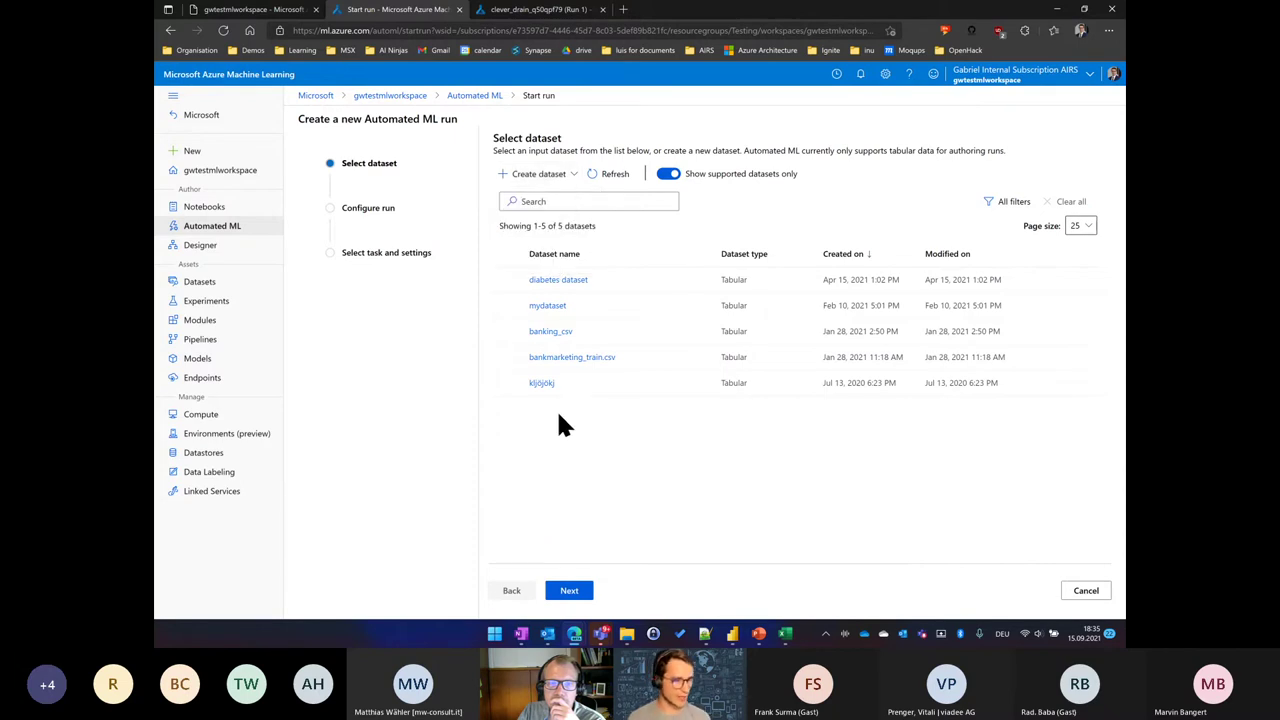
click(507, 332)
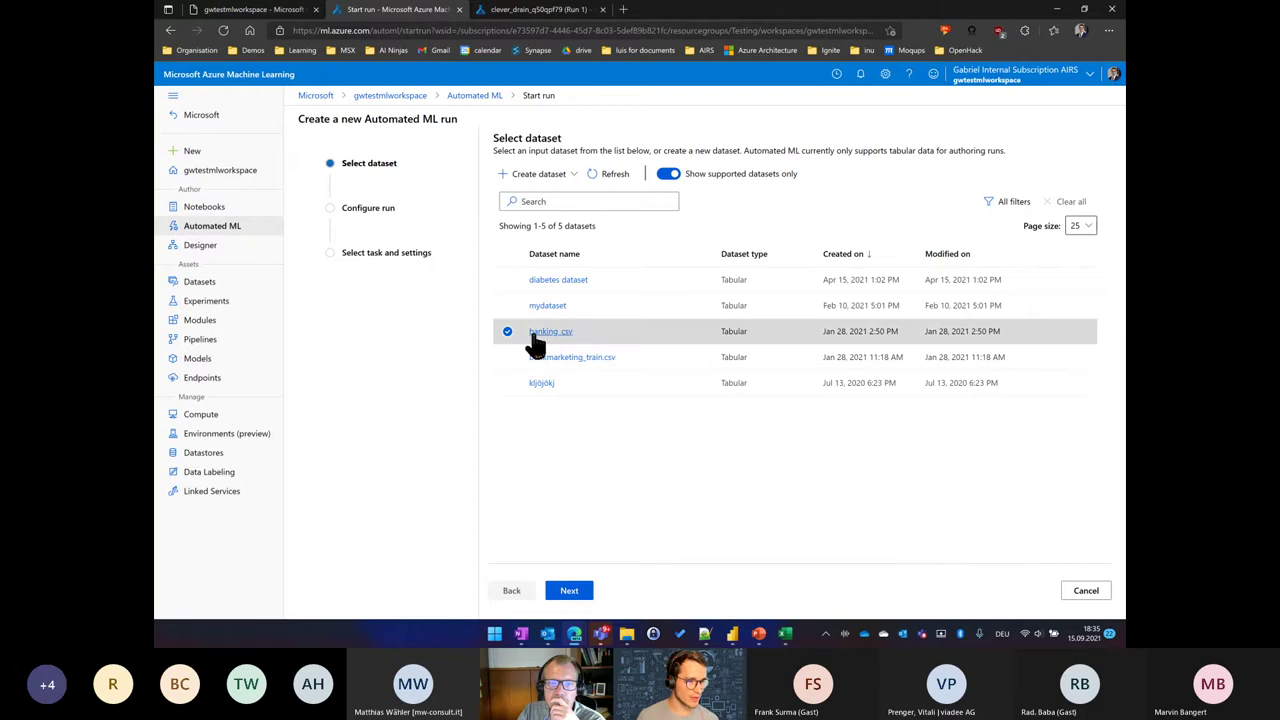
click(570, 592)
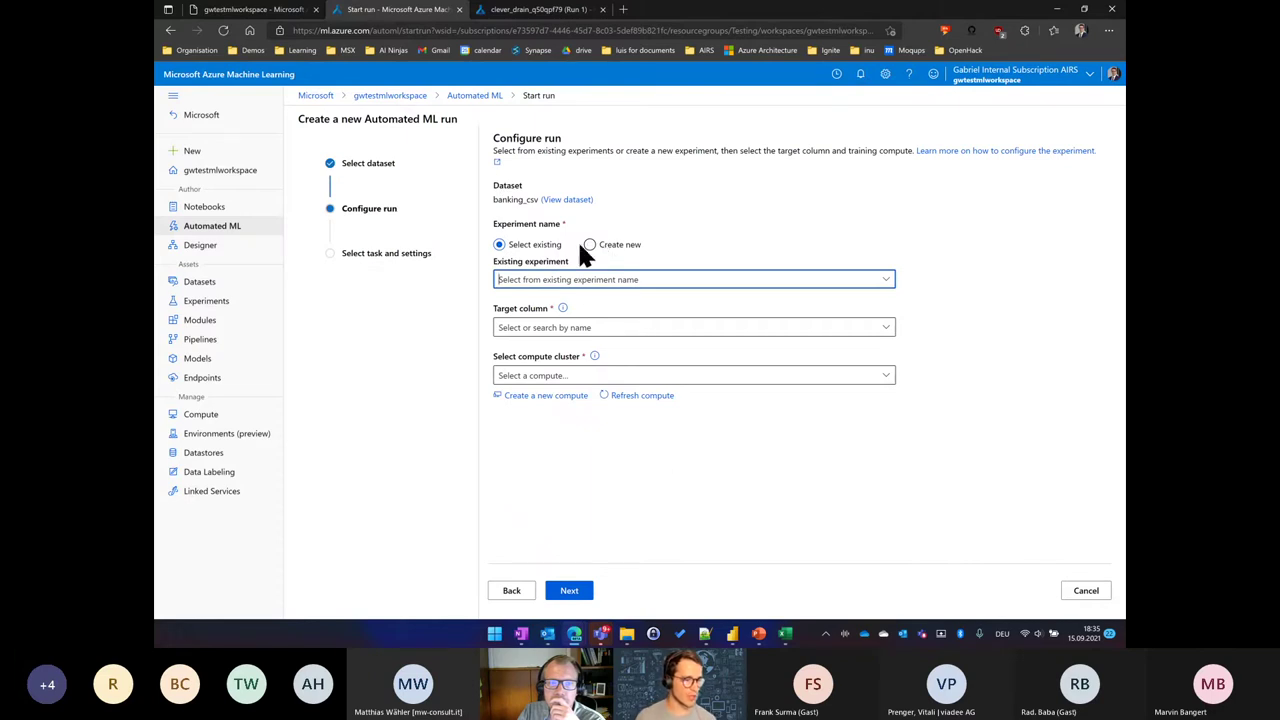
Step: Assign the run to the existing experiment my-experiment and choose gwcluster as its compute cluster
click(654, 278)
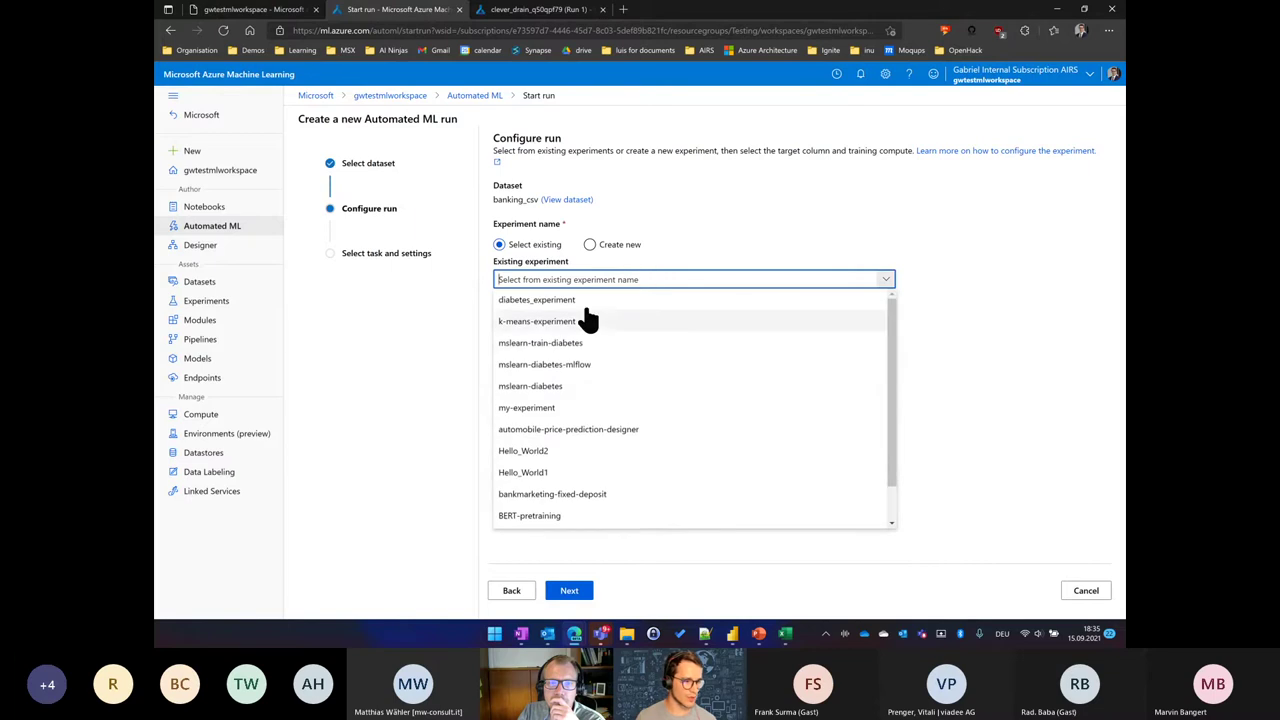
click(578, 408)
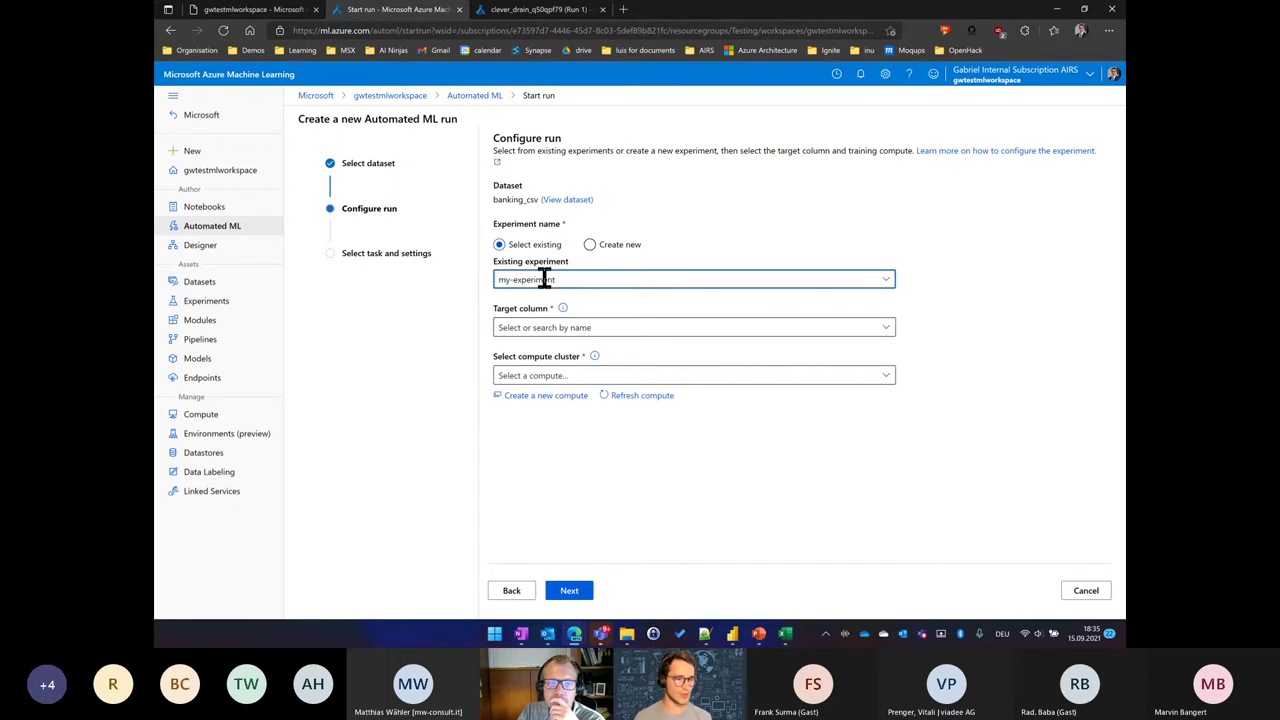
click(537, 376)
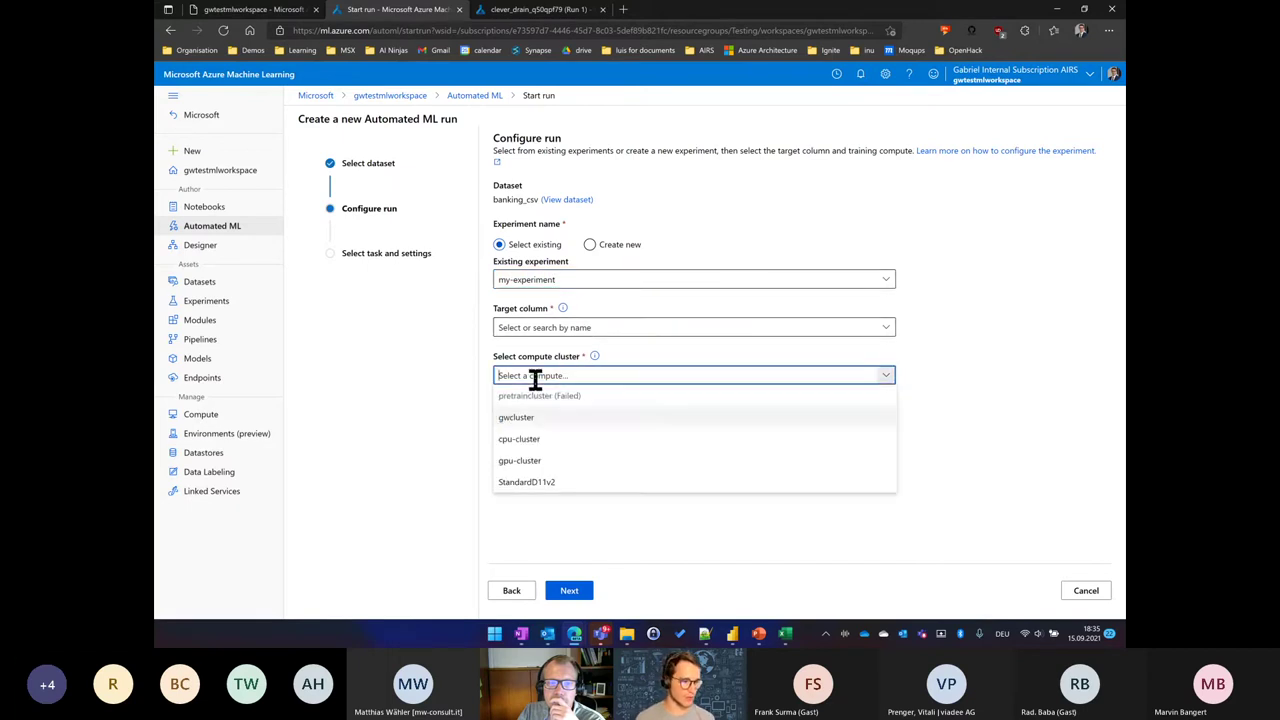
click(531, 419)
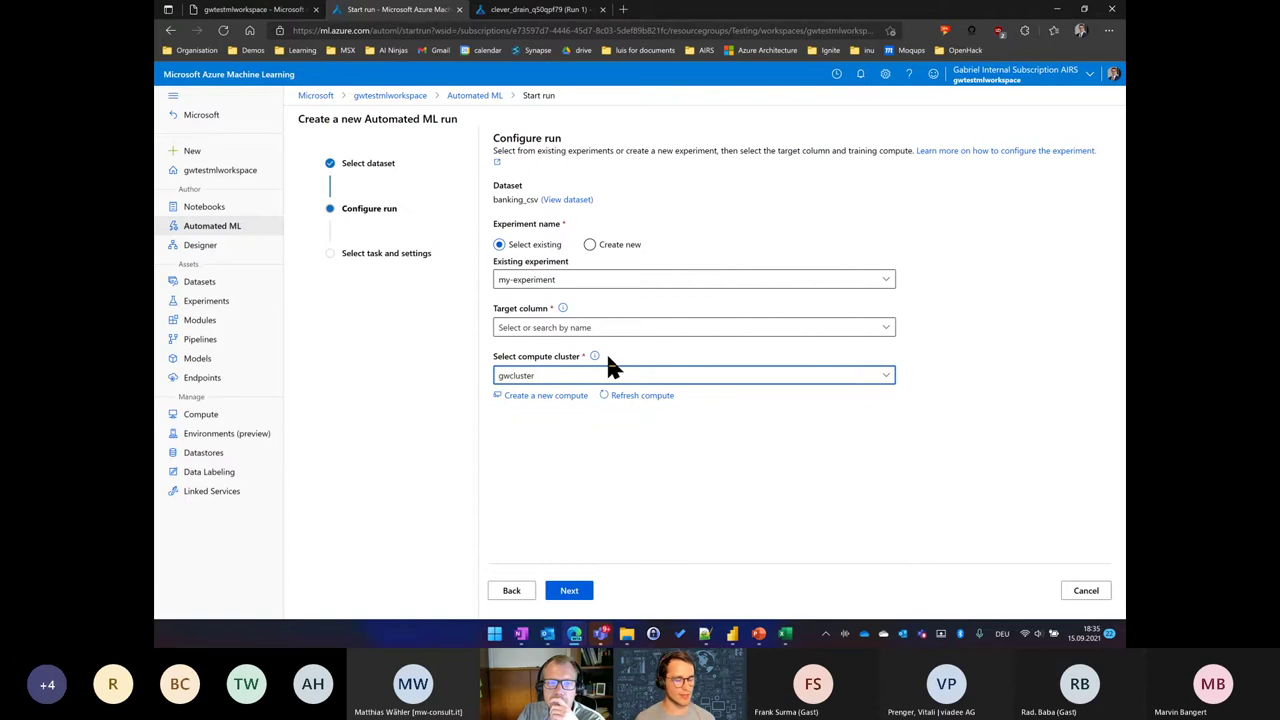
Step: Set the run's target column to y (String) and proceed to the task type selection
click(640, 330)
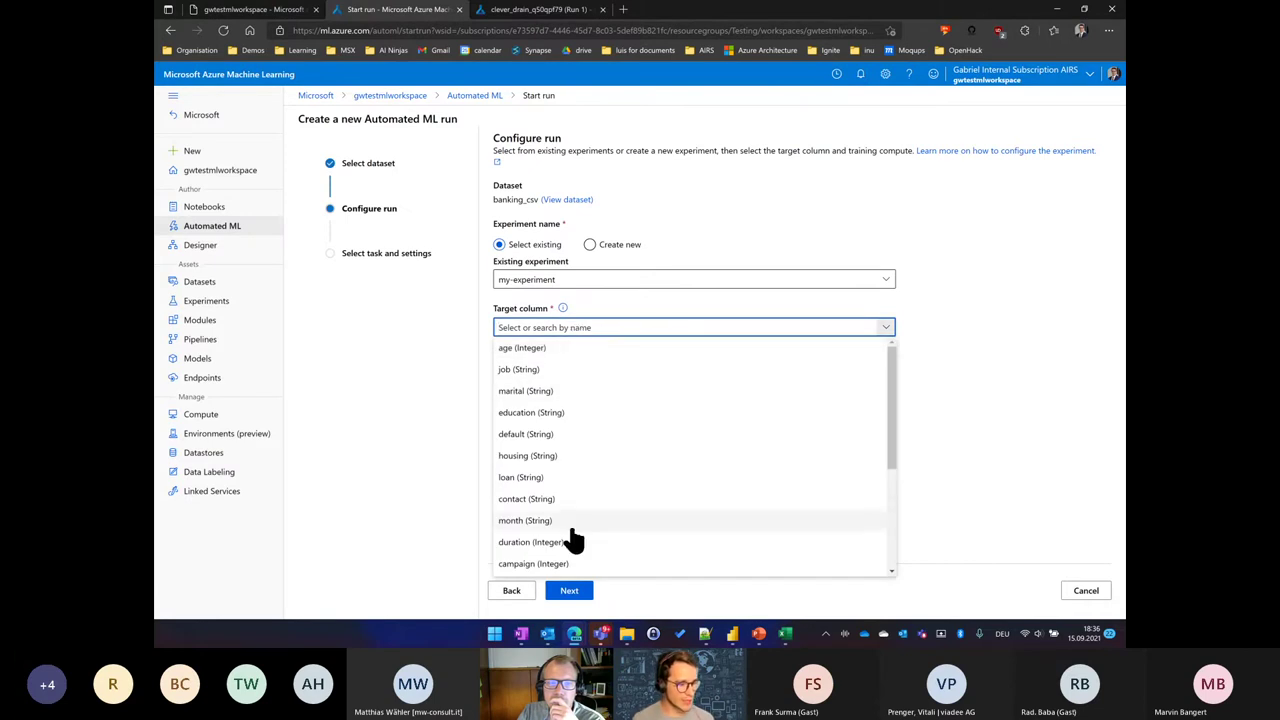
scroll(571, 537, down, 3)
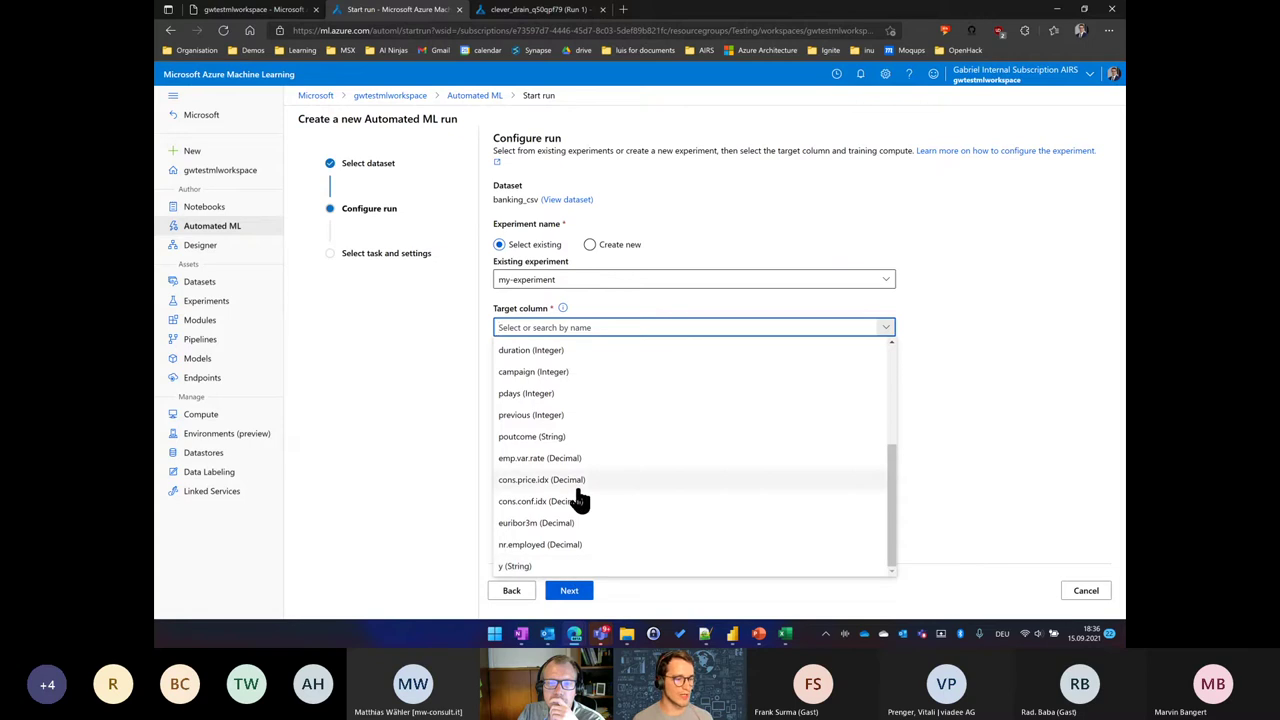
scroll(580, 498, up, 5)
scroll(580, 500, down, 2)
scroll(580, 500, down, 1)
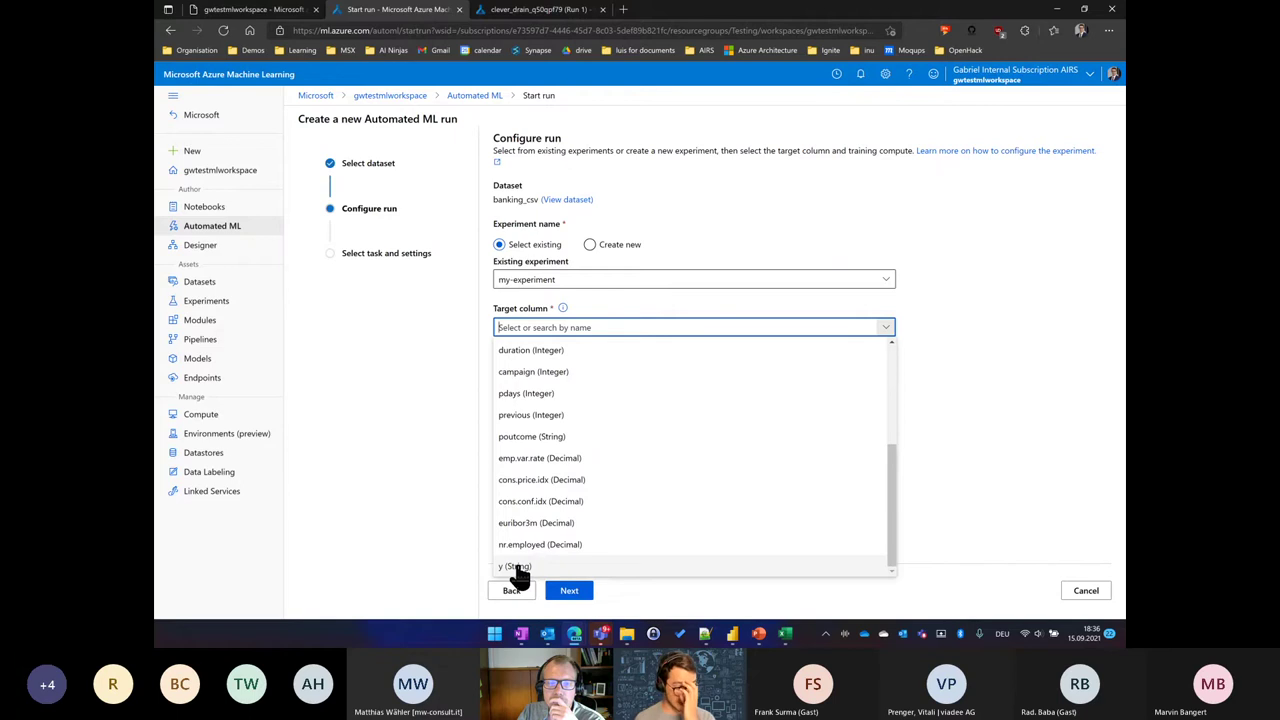
click(576, 568)
click(569, 590)
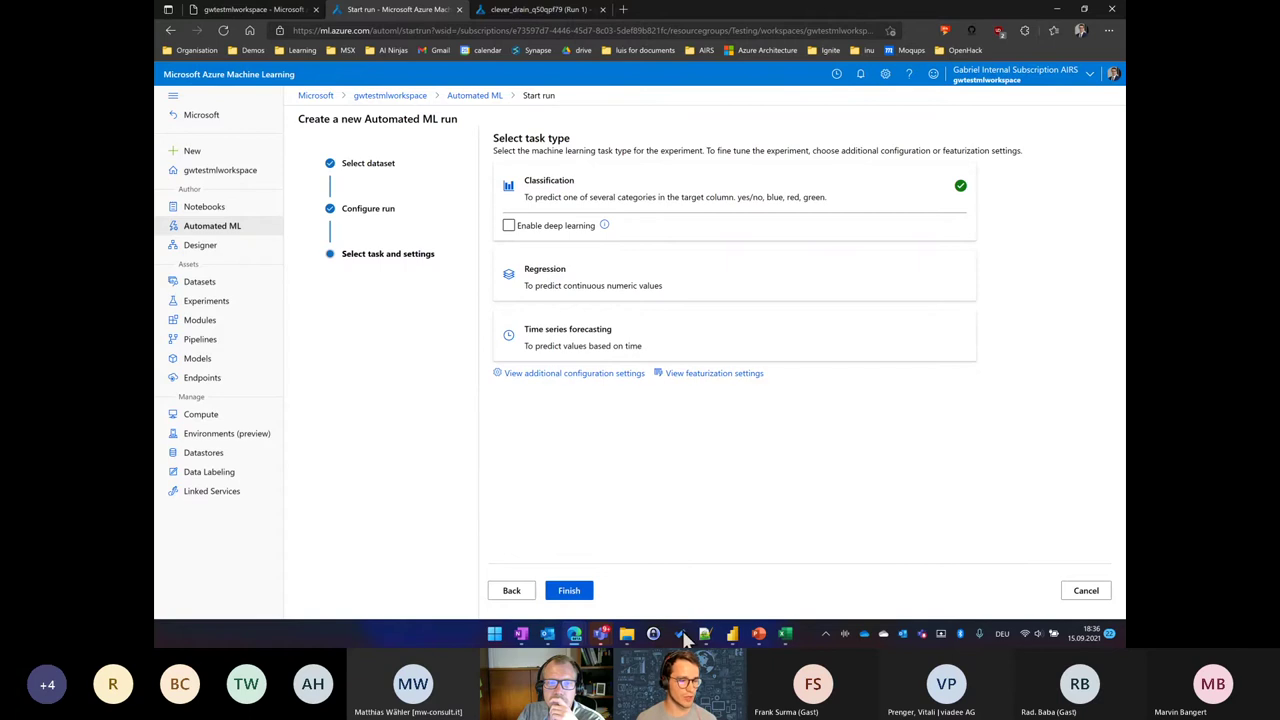
Step: Check the y column in the bankmarketing_data workbook in Excel and return to the run's task type selection
click(784, 635)
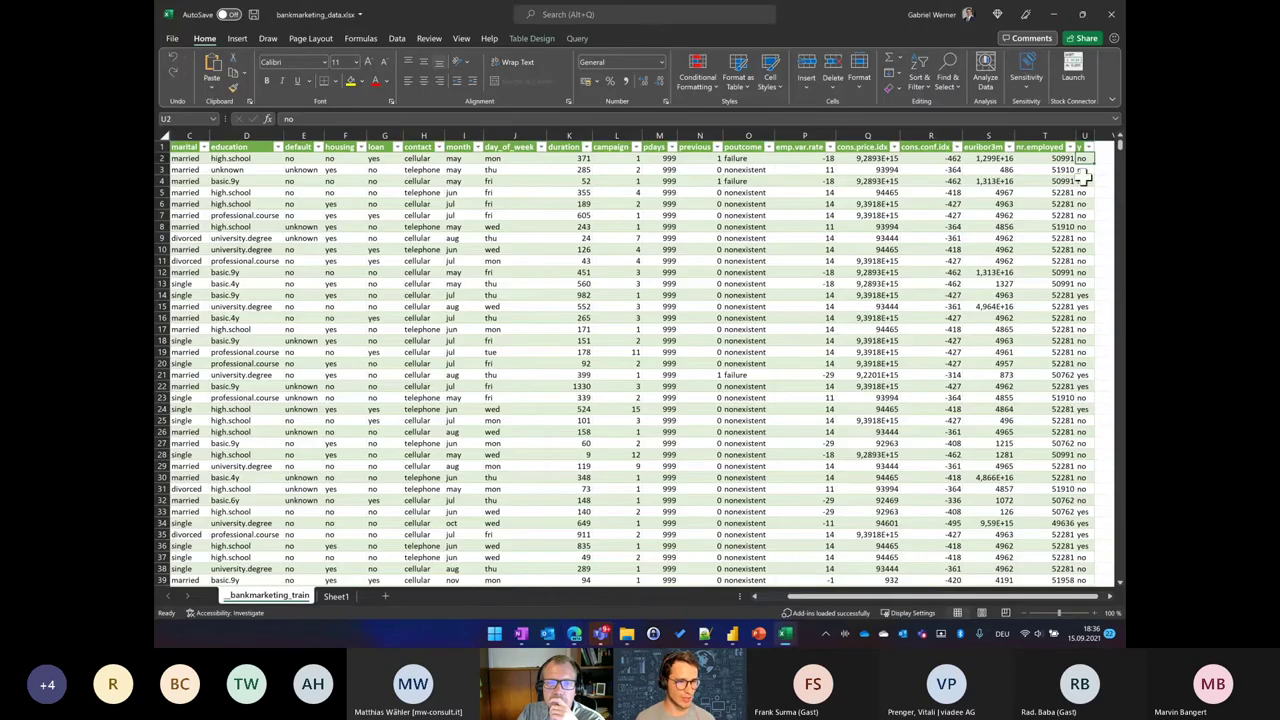
click(1063, 16)
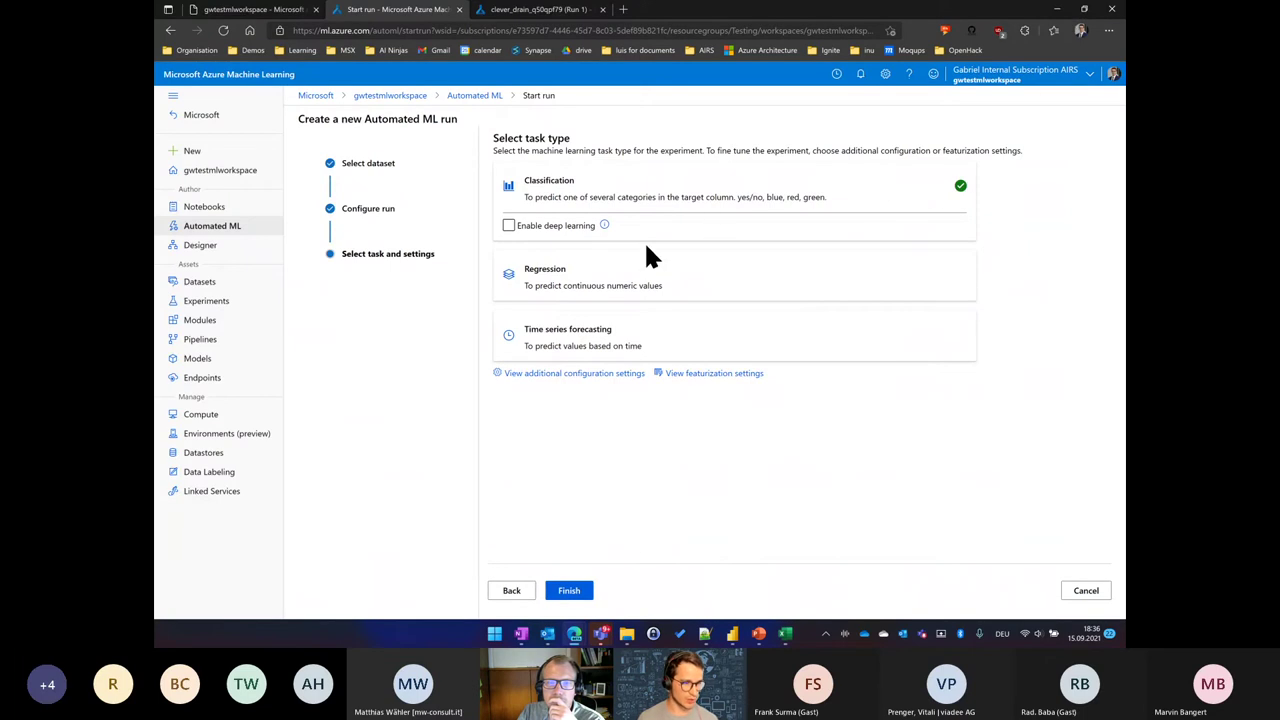
Step: Cancel creating the new Automated ML run and go back to the list of recent runs
click(568, 596)
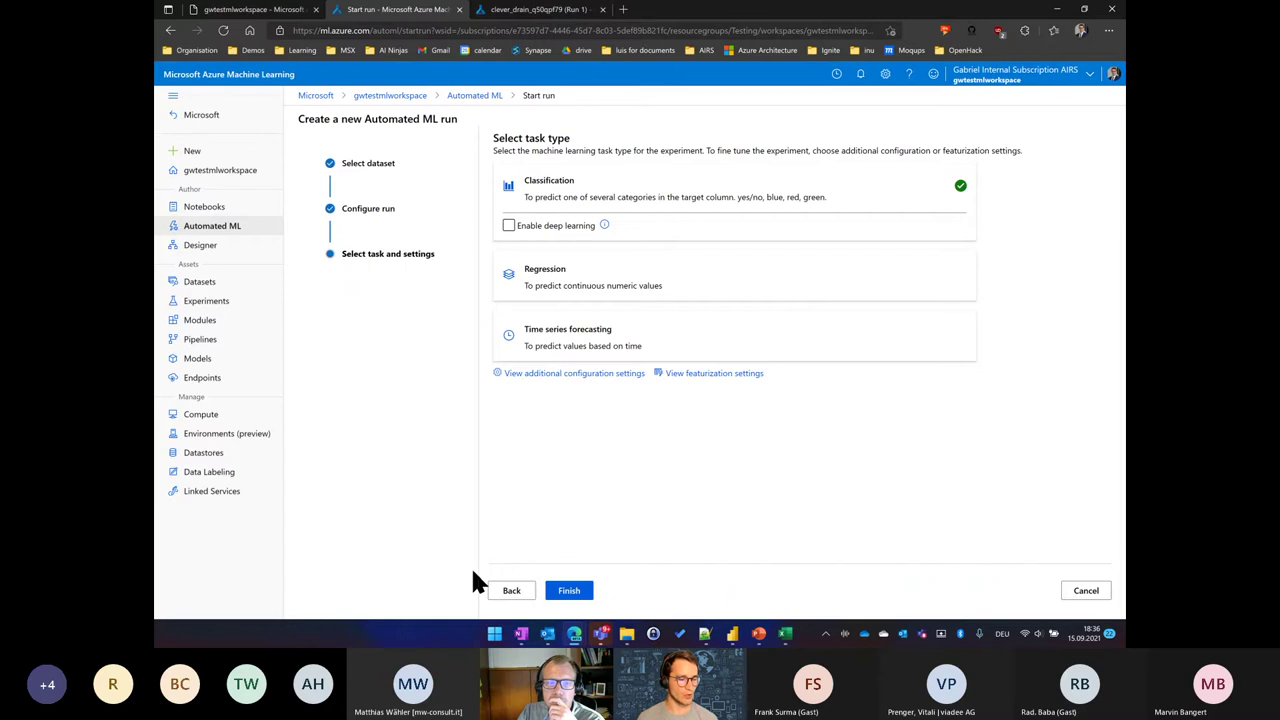
click(1086, 592)
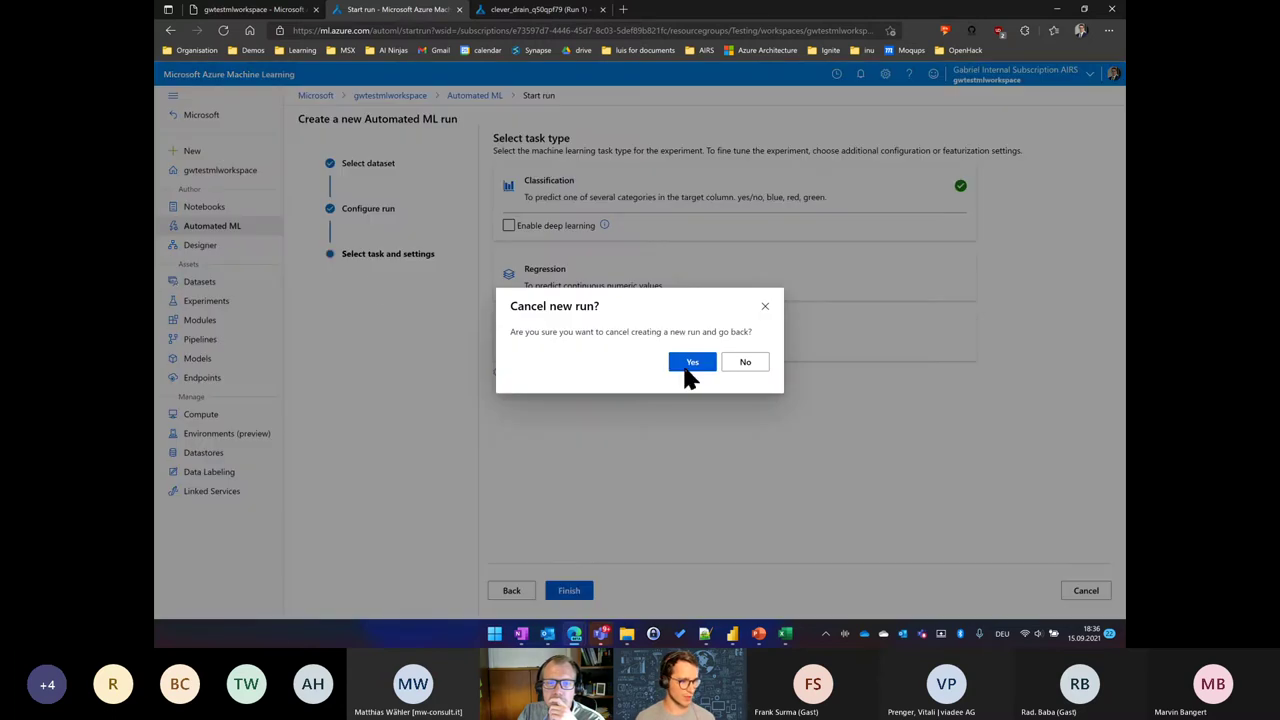
key(Return)
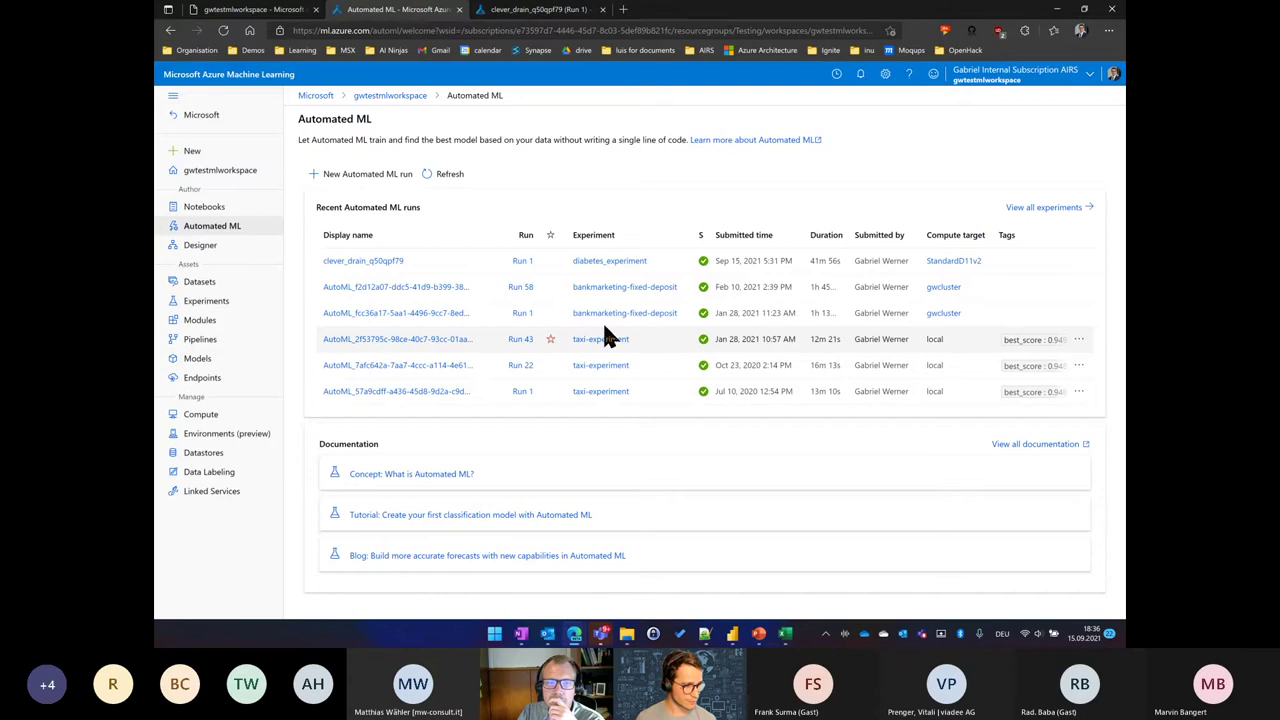
Step: Open Run 1 of the bankmarketing-fixed-deposit experiment and review its trained models and their AUC weighted scores
click(405, 313)
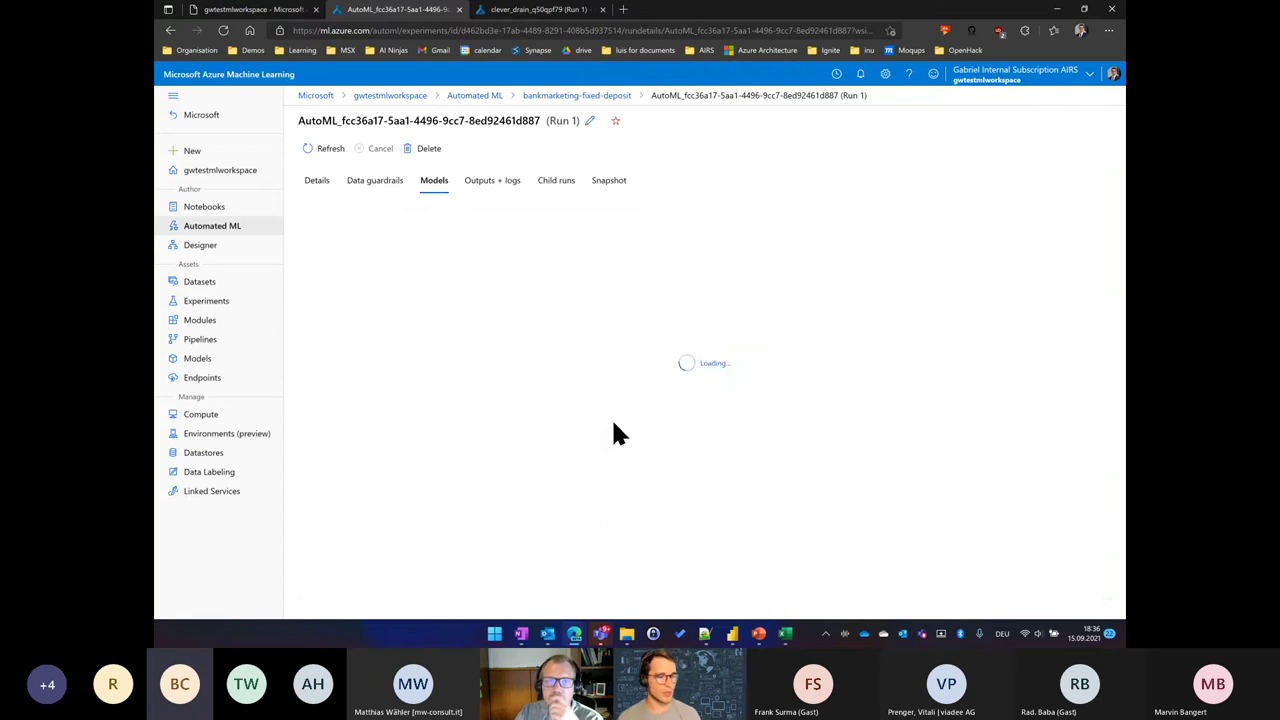
scroll(603, 404, down, 2)
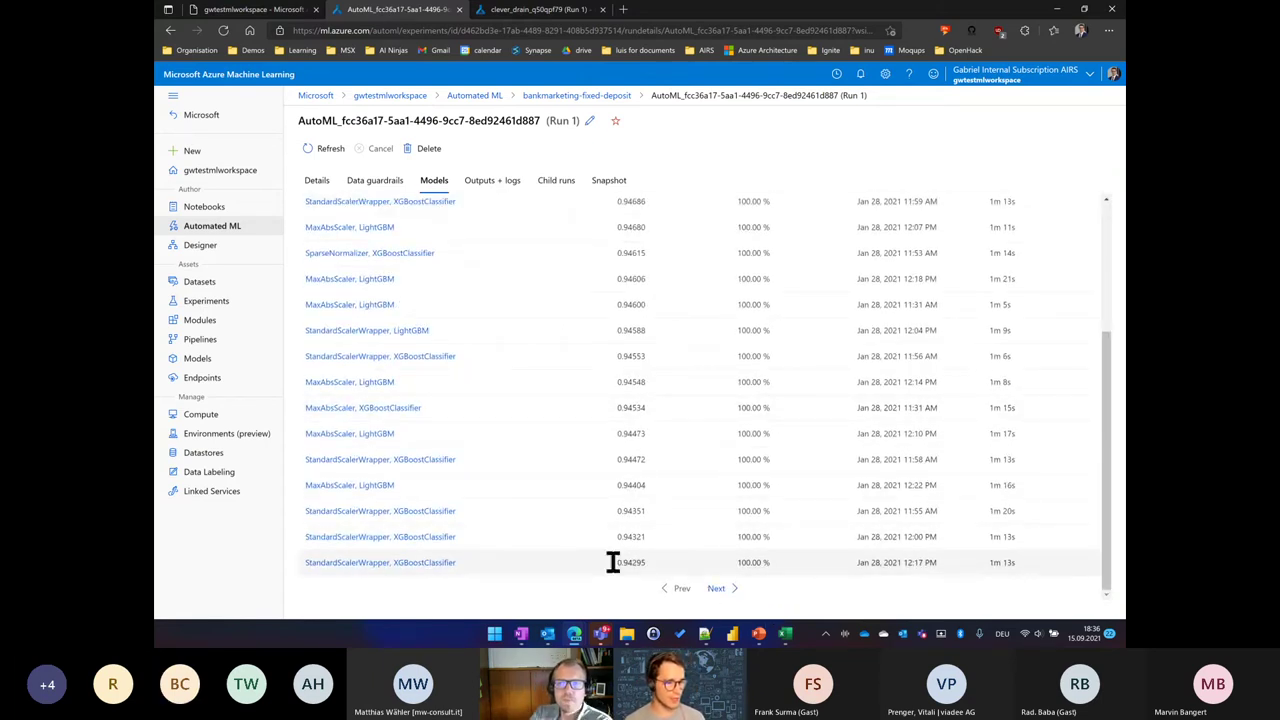
scroll(434, 491, up, 3)
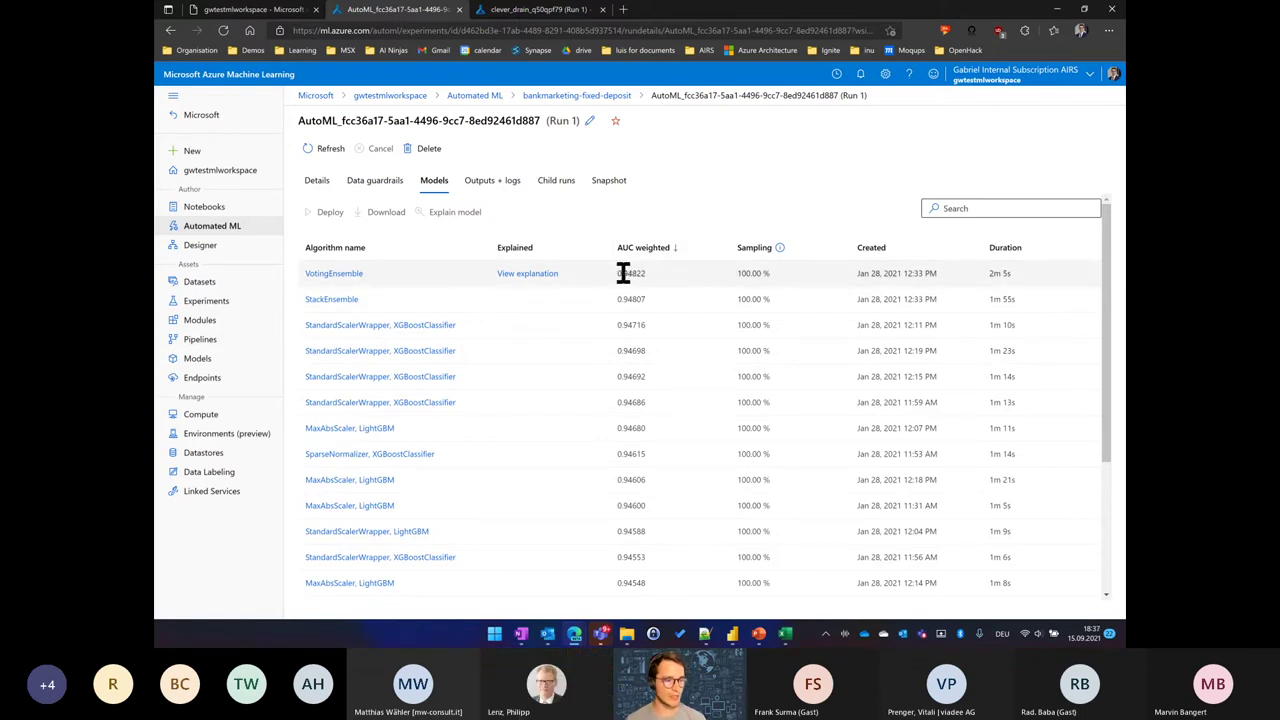
drag(627, 273, 640, 273)
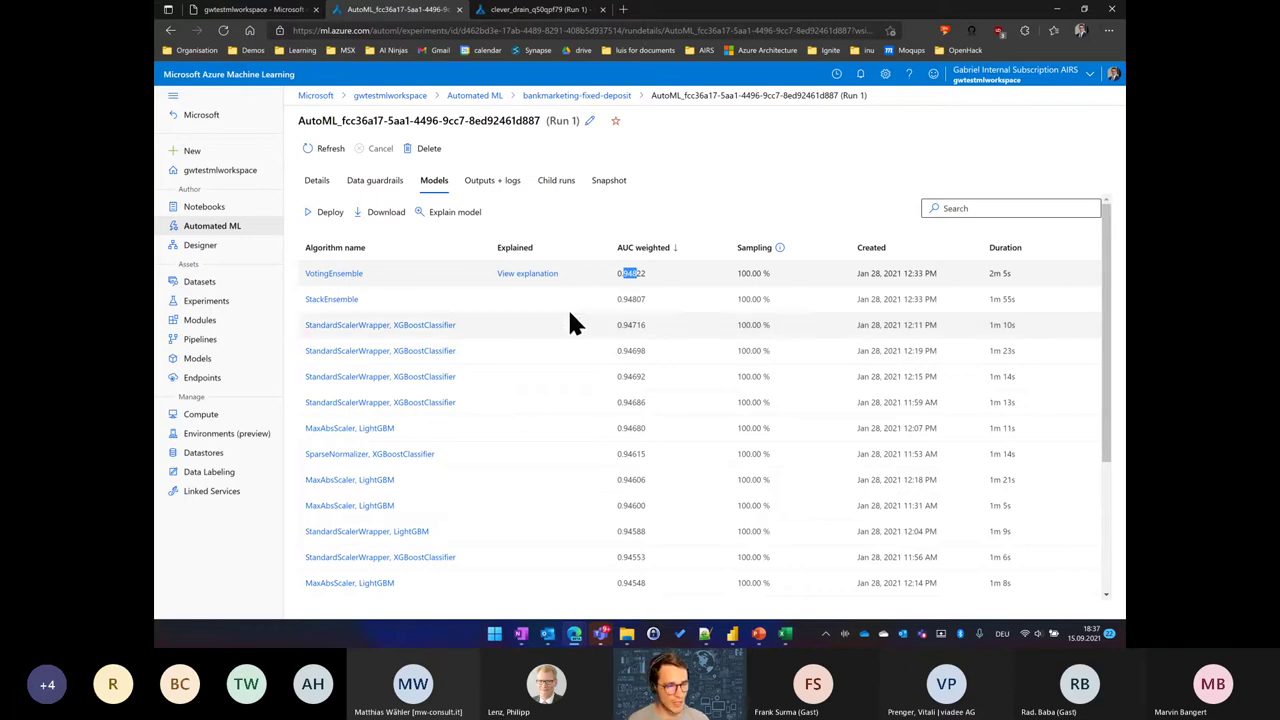
click(645, 272)
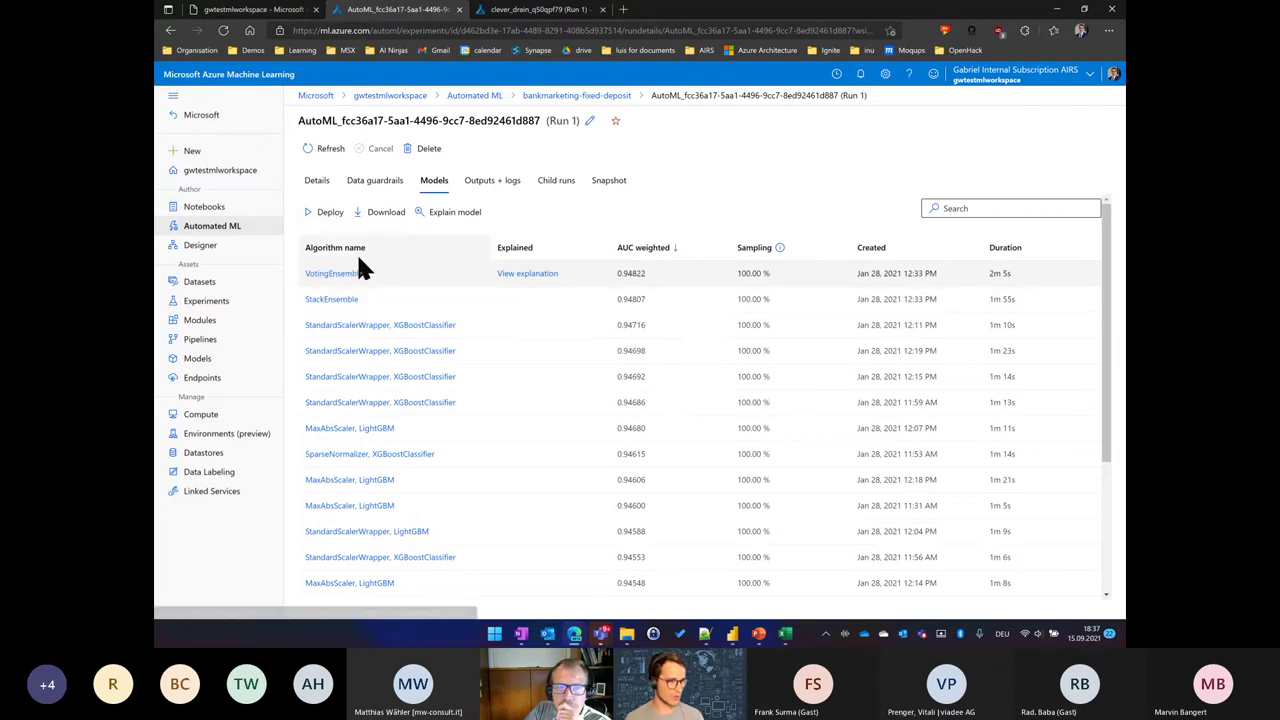
Step: Switch to the PBI User Group presentation in PowerPoint and look at MLOps Workflow slides 25 and 24
click(757, 640)
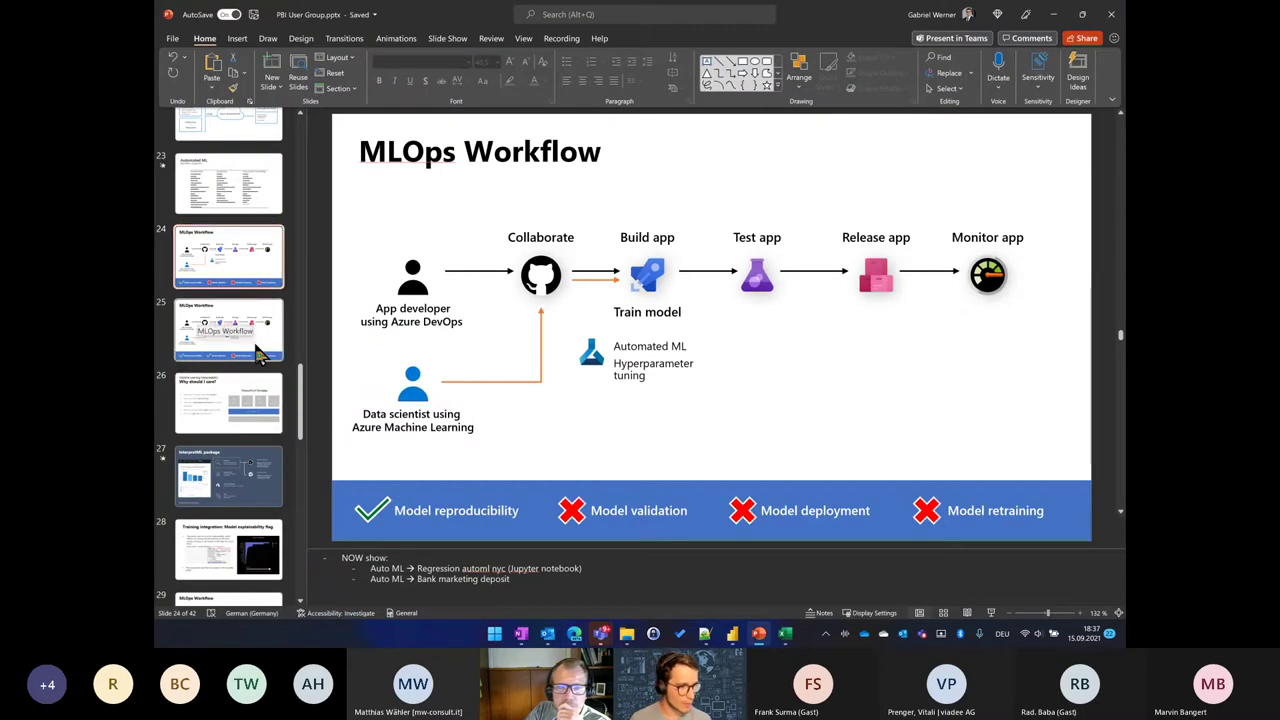
click(257, 352)
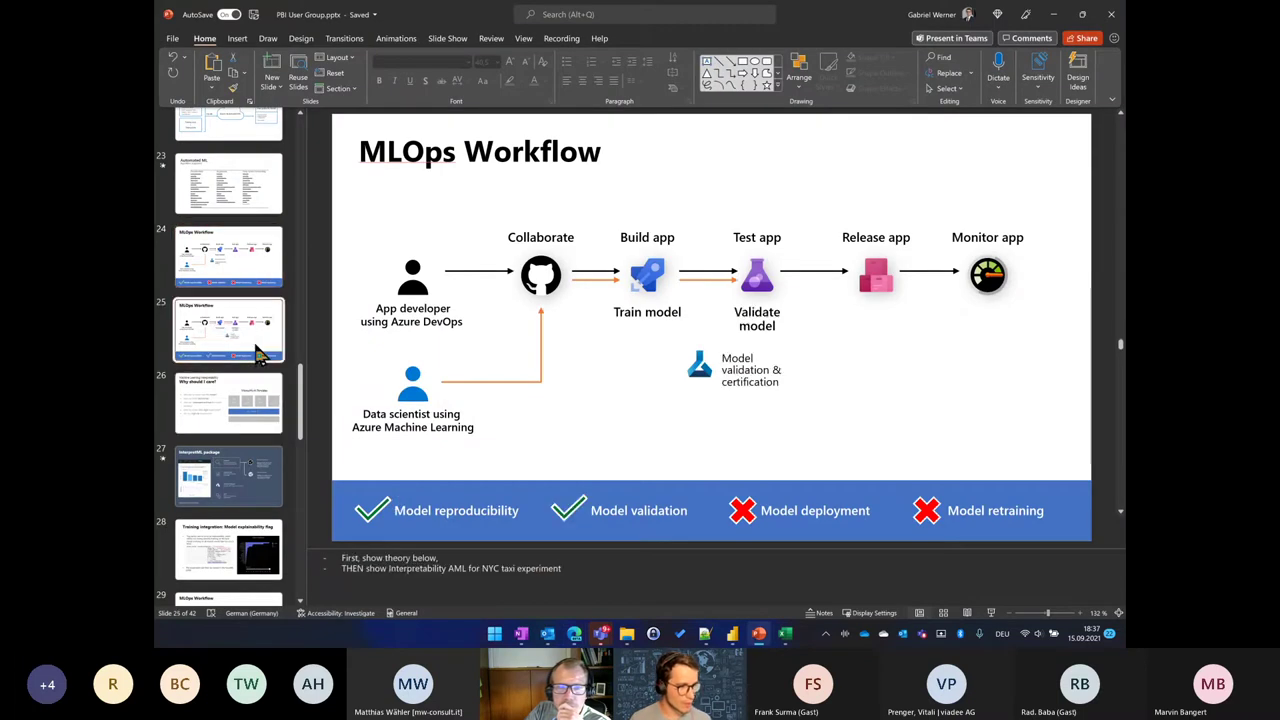
click(252, 277)
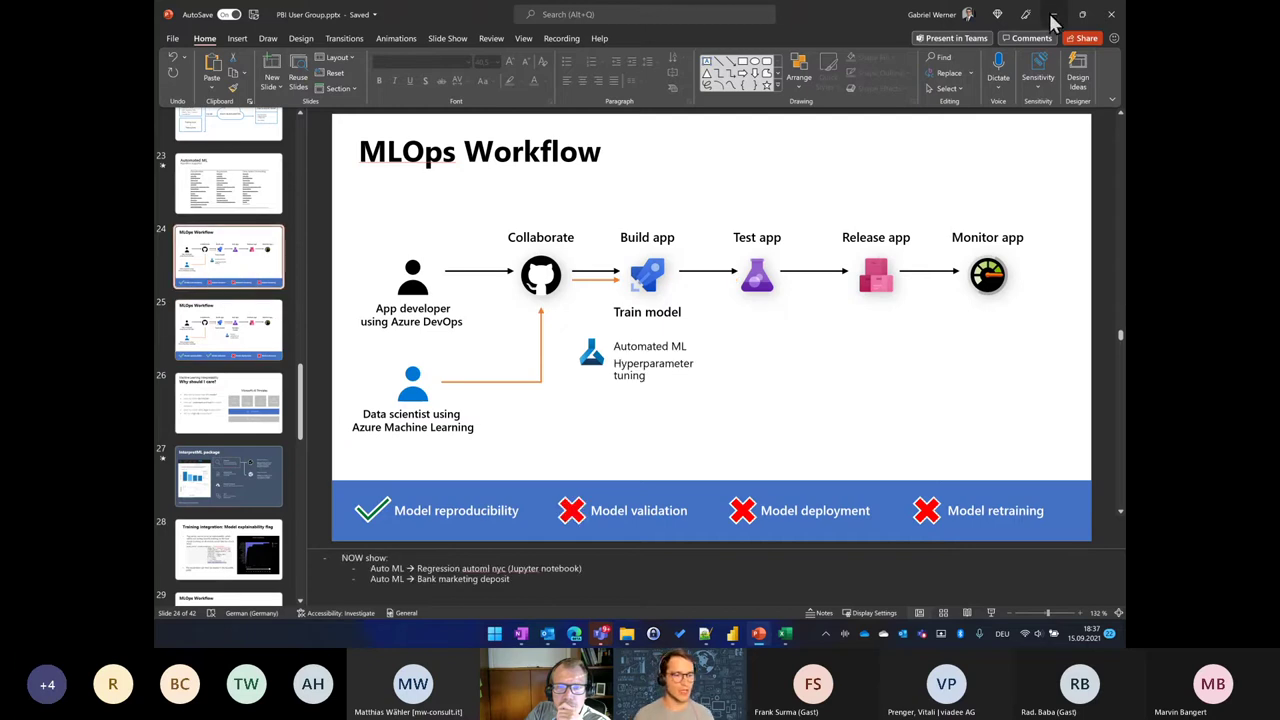
Step: Present the PBI User Group deck from MLOps Workflow slide 24, show the slide instead of presenter view, and advance to slide 25
key(alt+Tab)
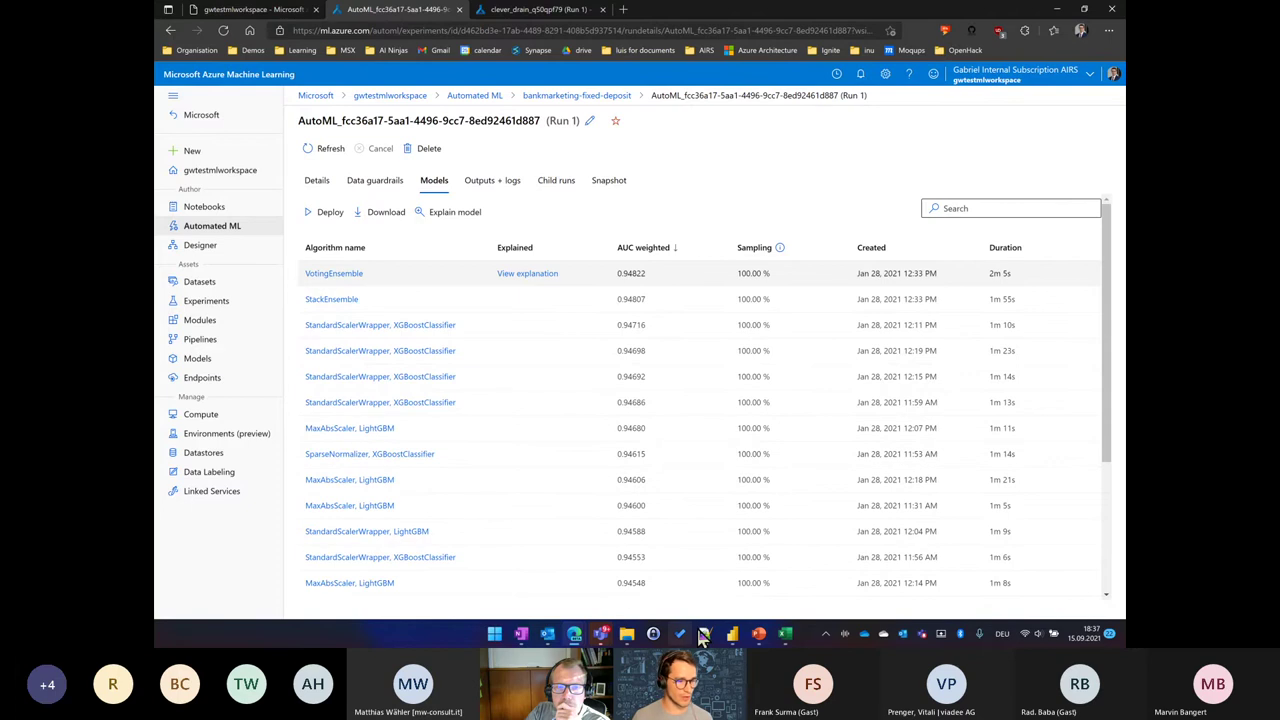
click(757, 636)
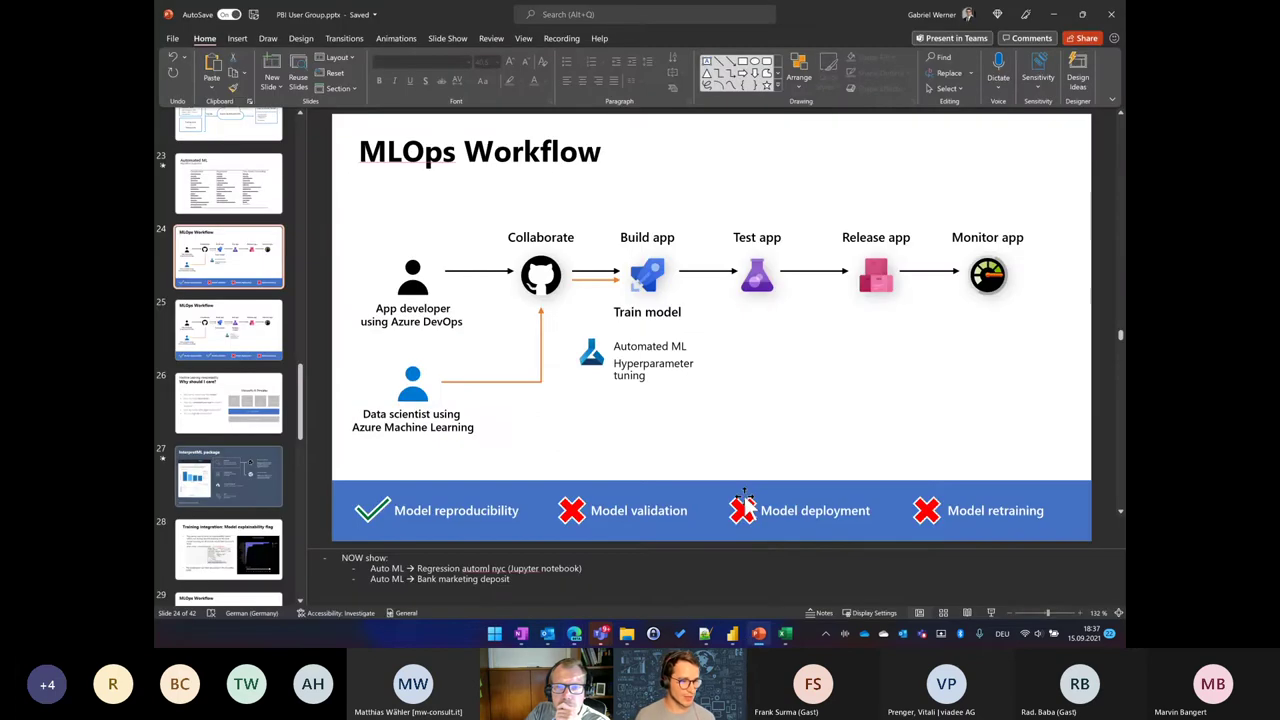
click(991, 613)
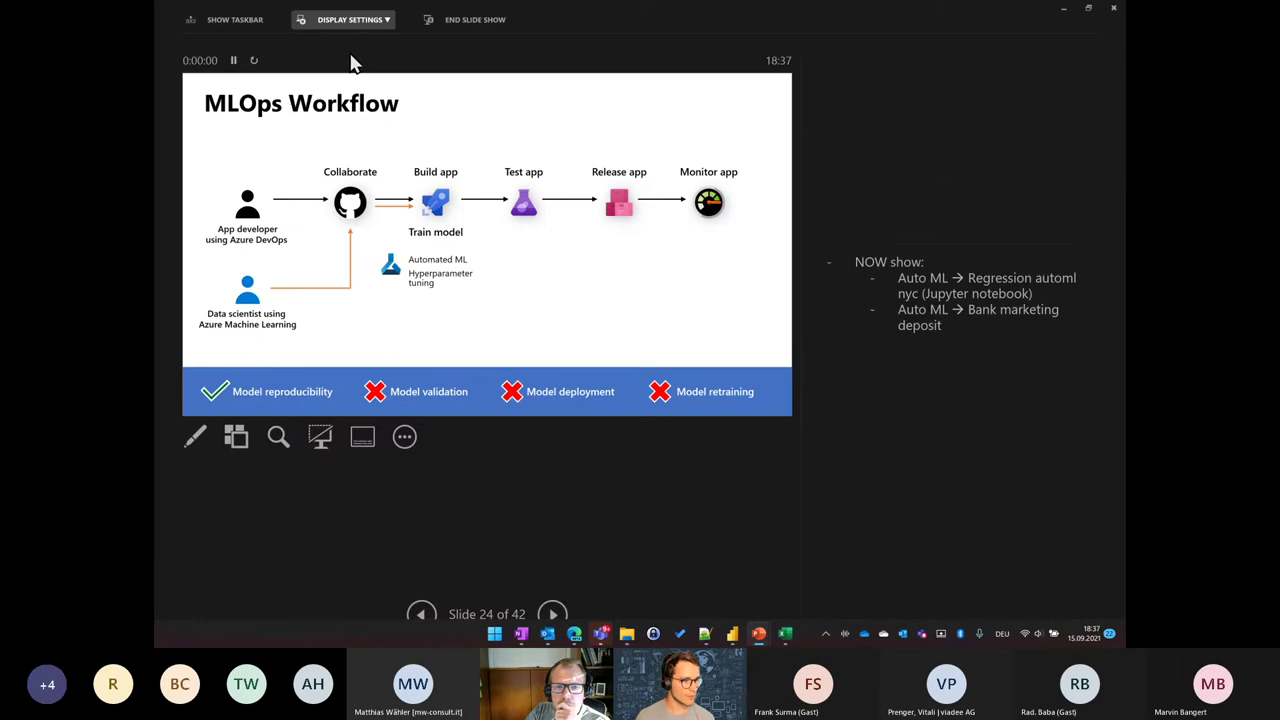
click(352, 19)
click(371, 44)
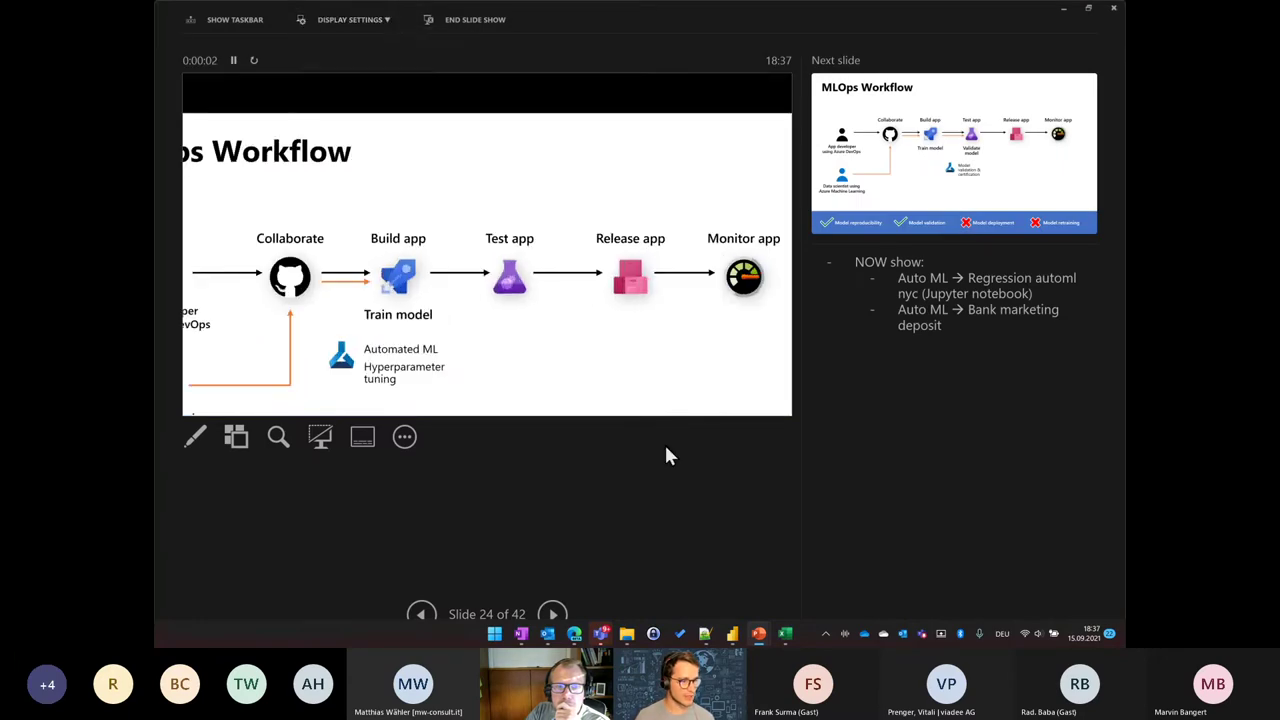
click(812, 441)
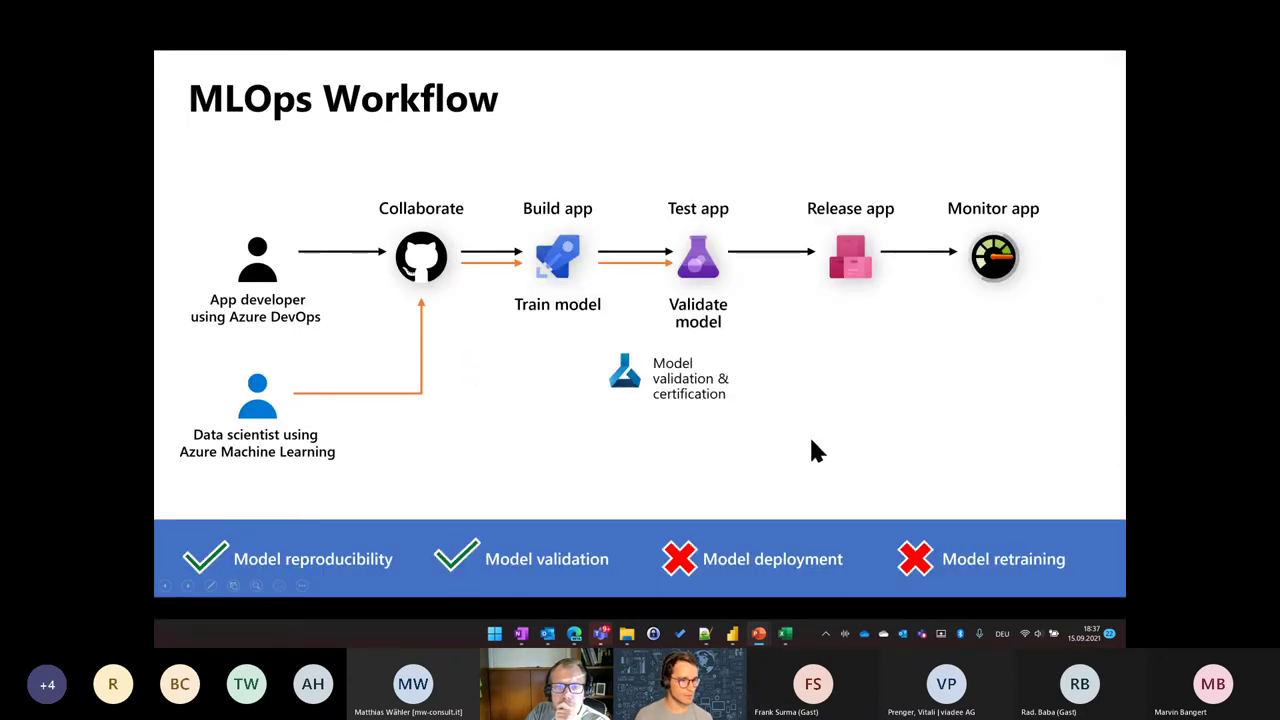
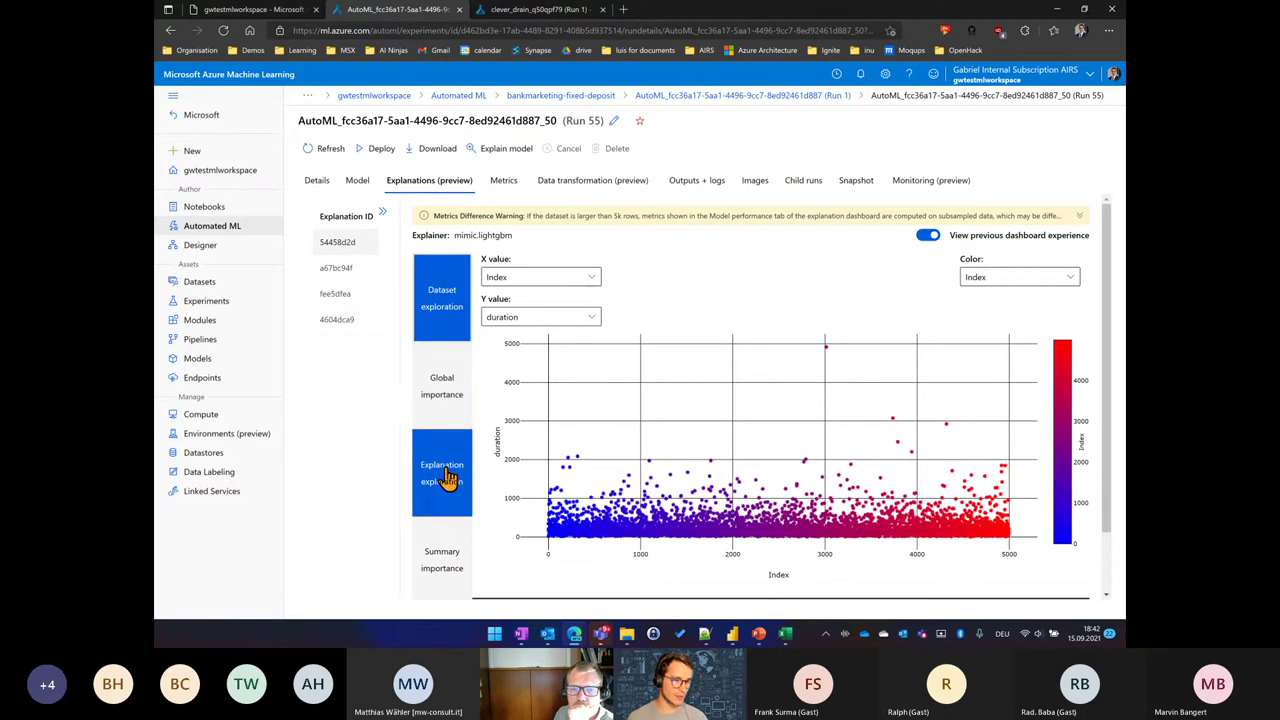
Step: Show the model's global feature importance, check the duration and campaign columns of bankmarketing_data in Excel, and return to the chart
click(445, 410)
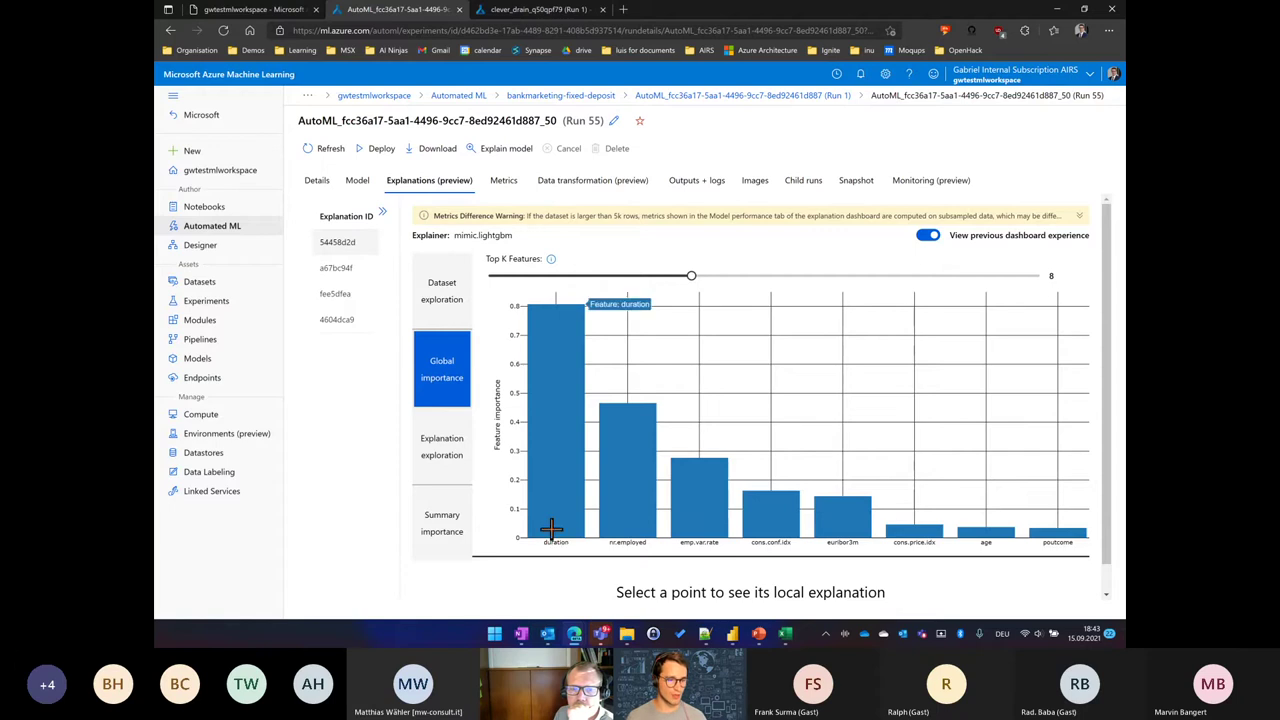
click(790, 636)
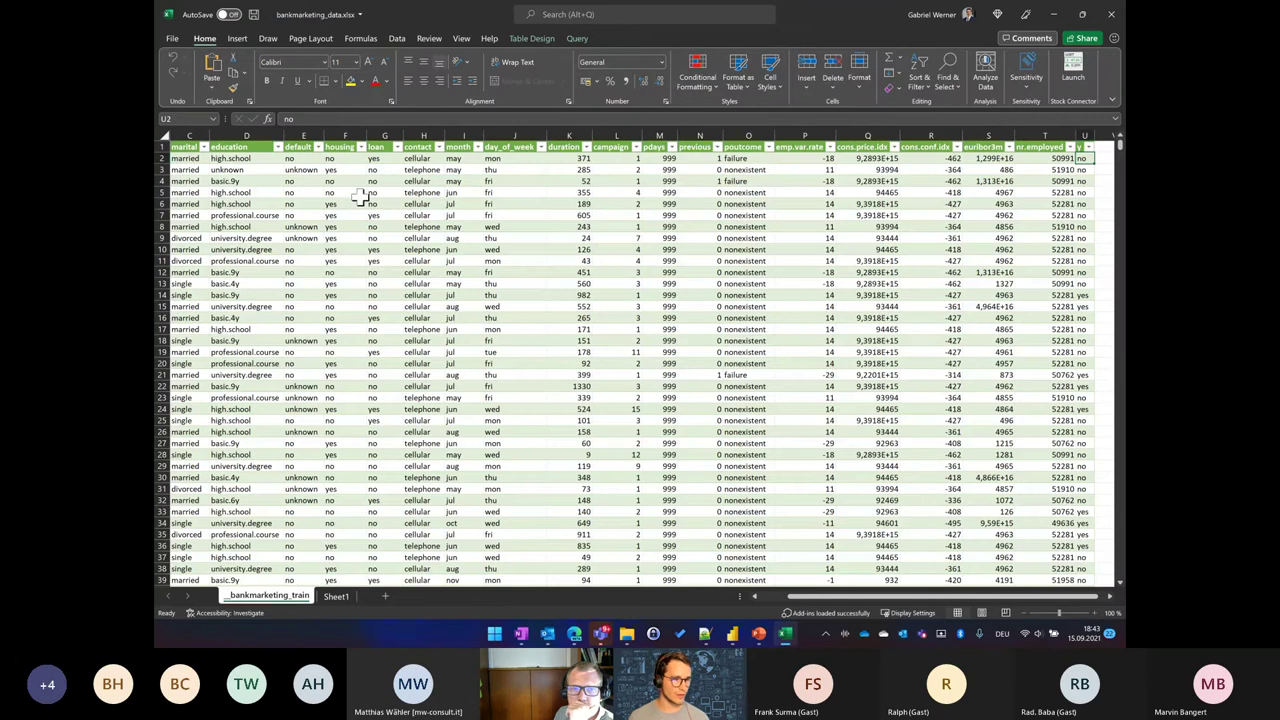
click(563, 137)
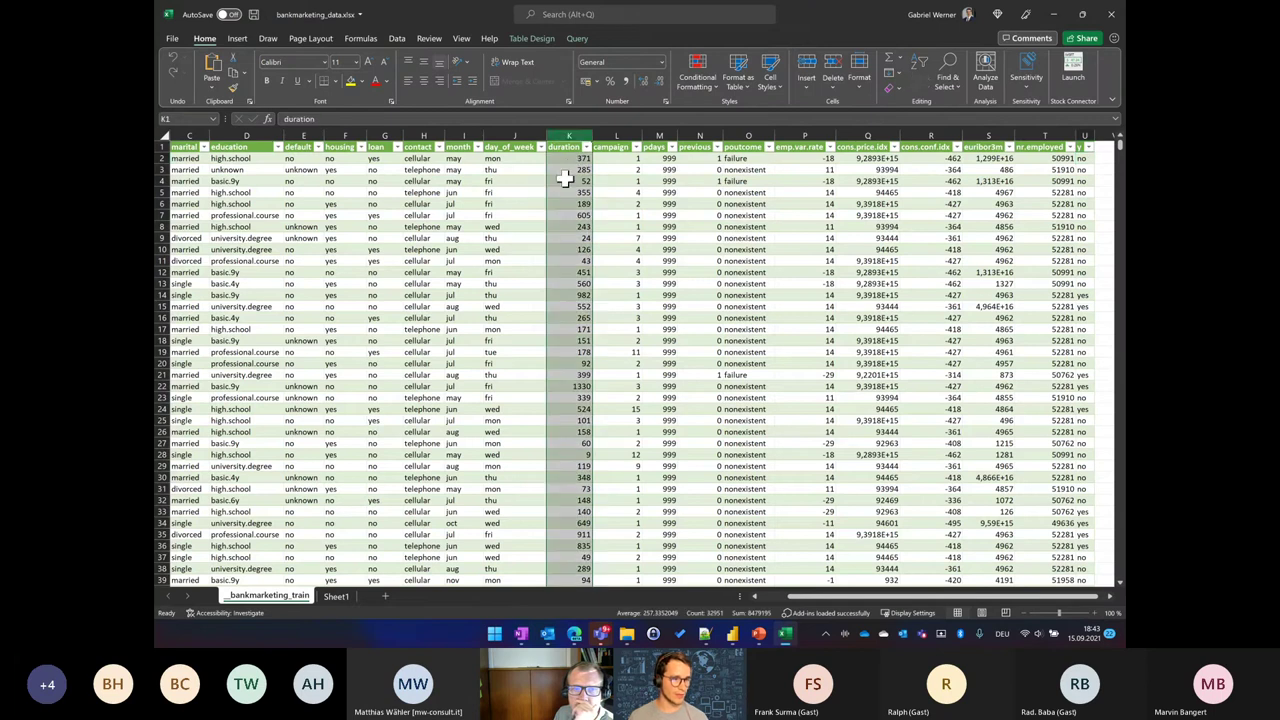
click(568, 158)
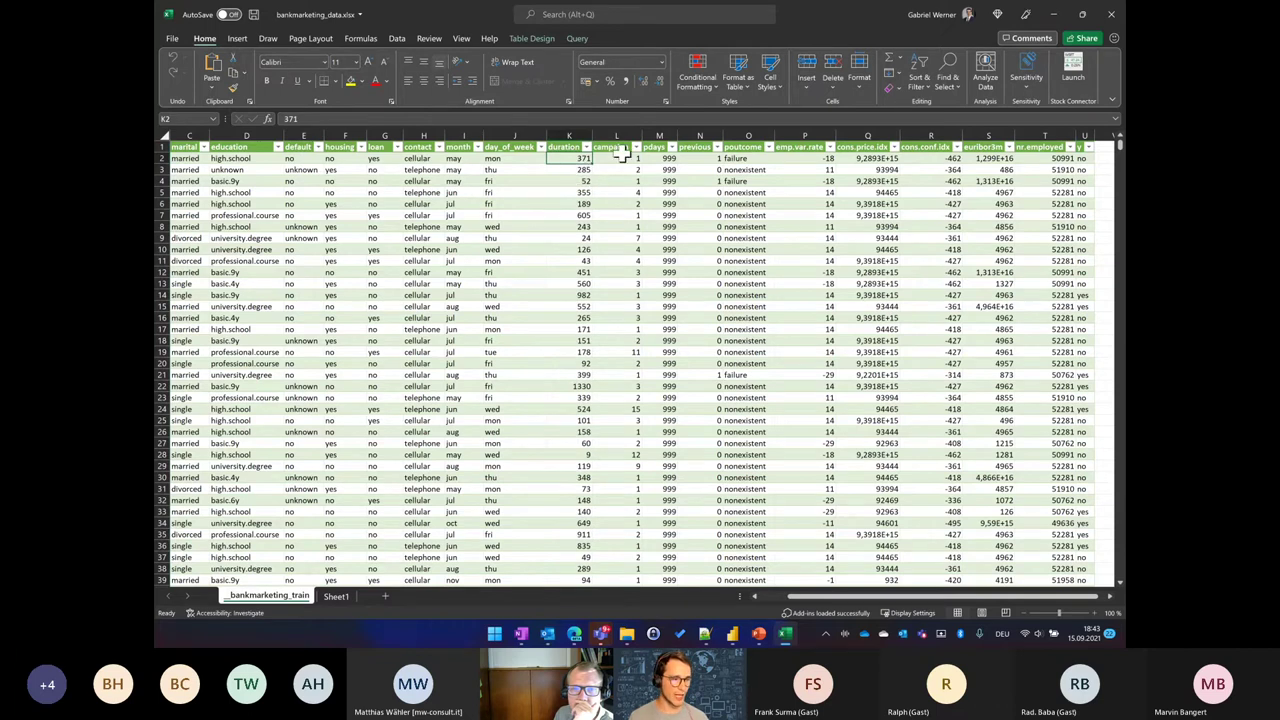
click(617, 169)
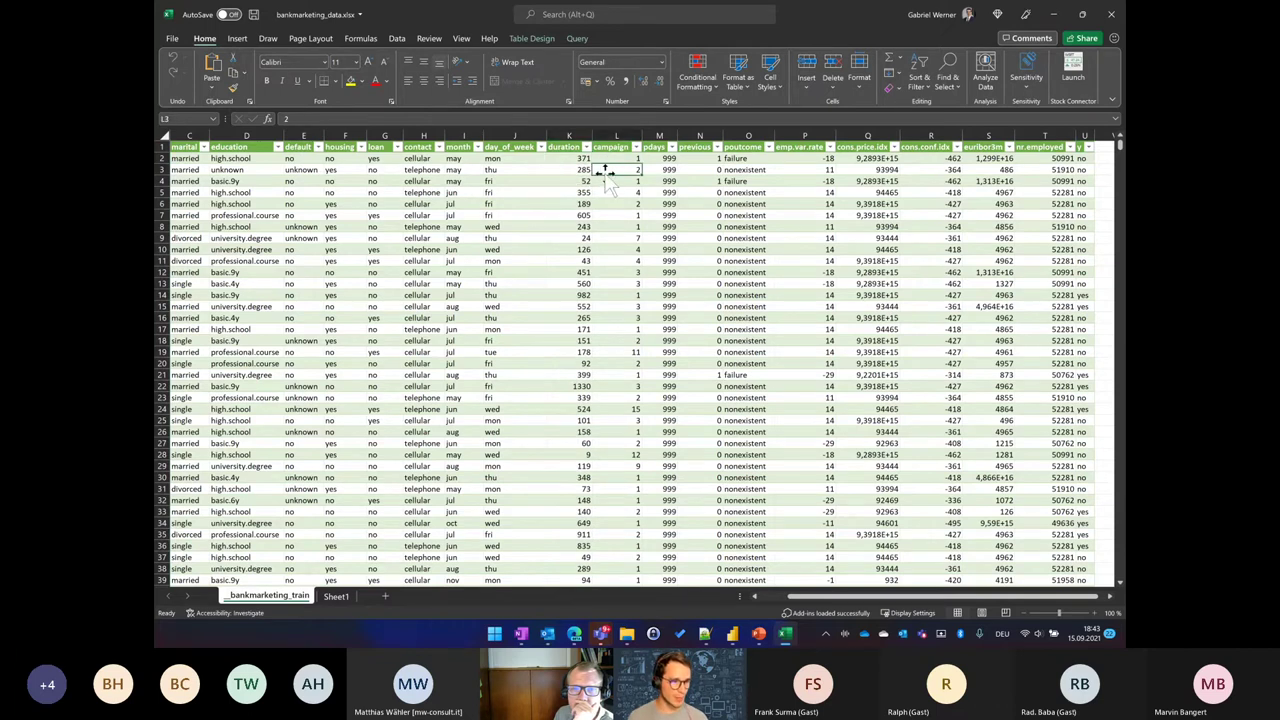
click(566, 193)
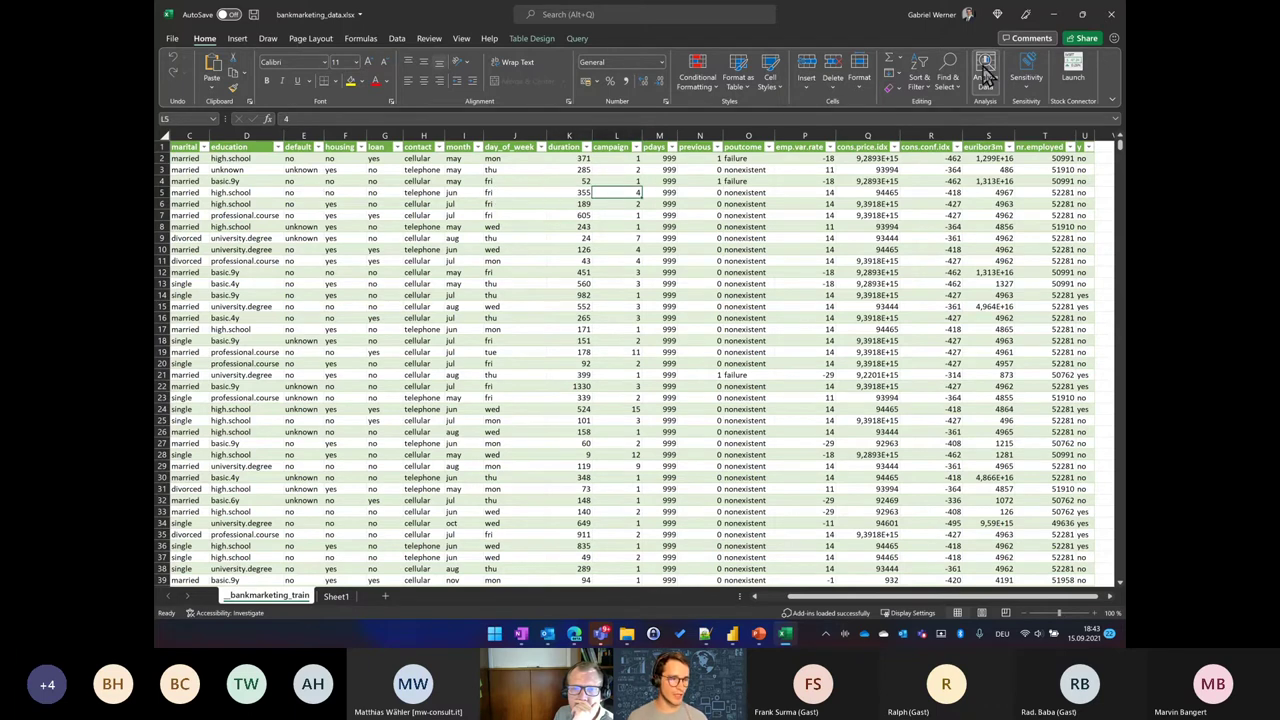
click(1053, 15)
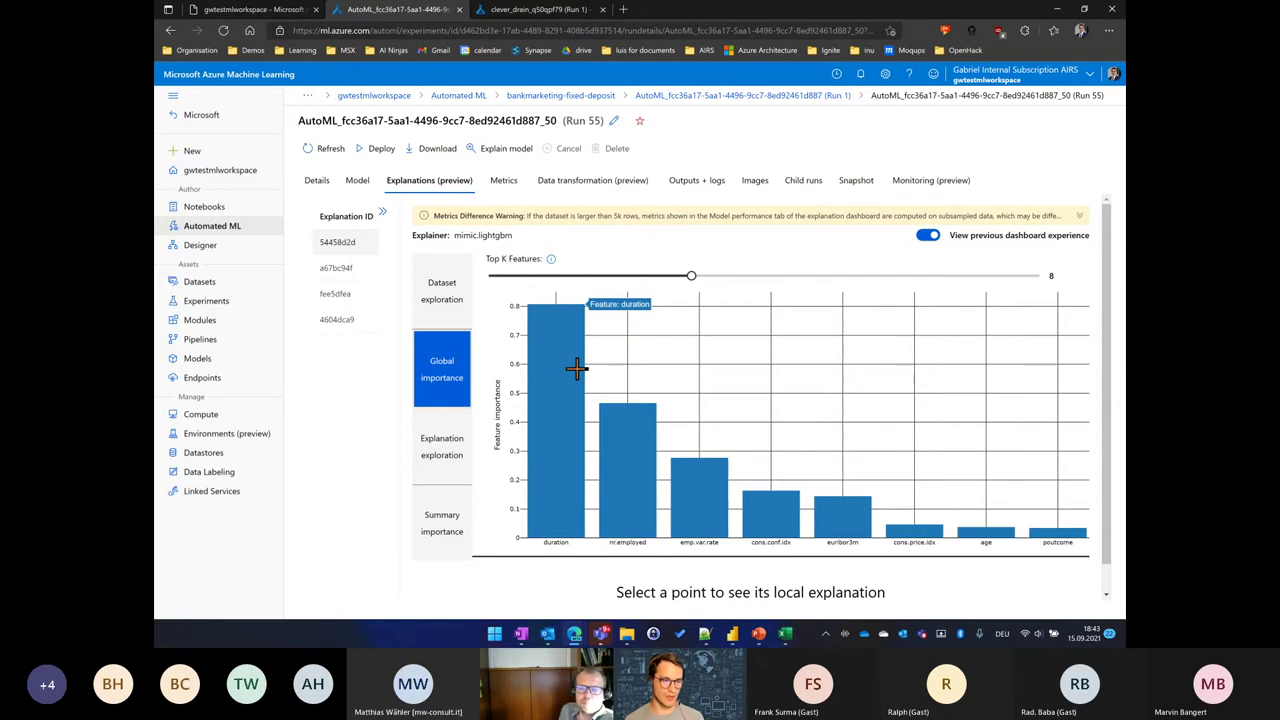
Step: Look again at the duration values in the Excel bankmarketing_data workbook and return to the global importance chart in the browser
click(787, 634)
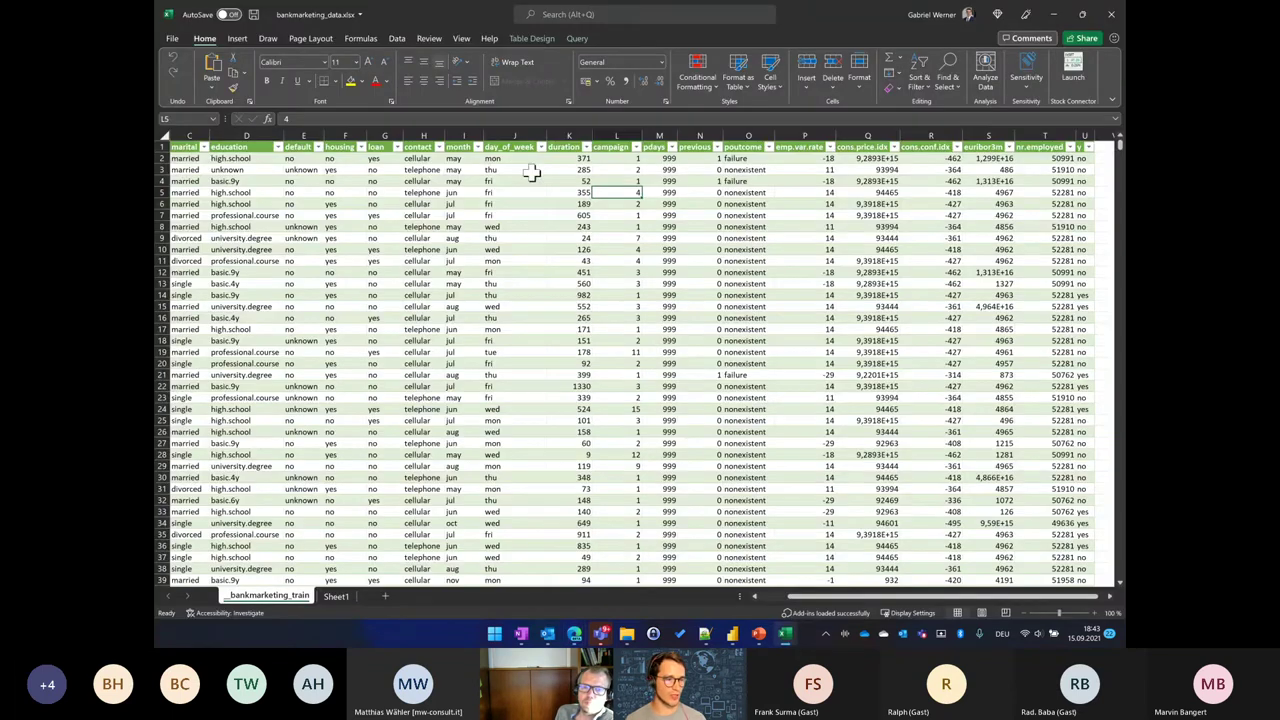
click(565, 193)
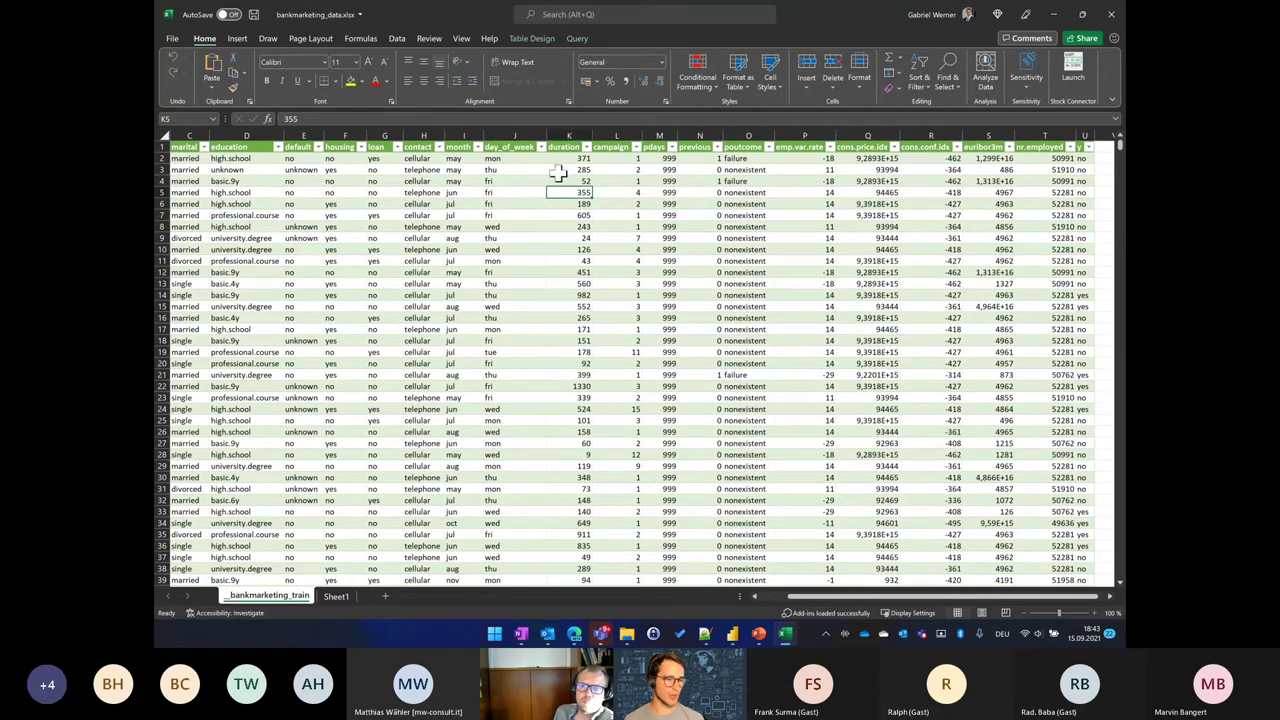
click(1053, 16)
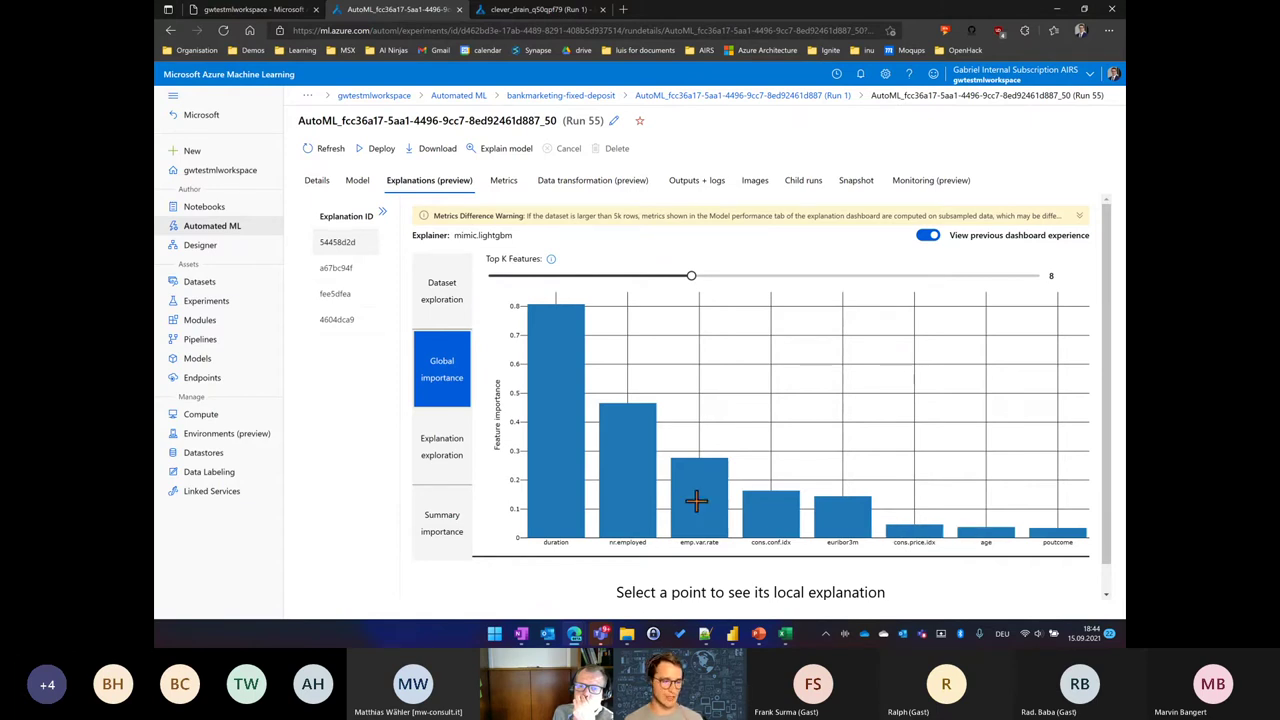
Step: Show the dataset exploration chart and set its X value to age, keeping duration as the Y value
click(441, 295)
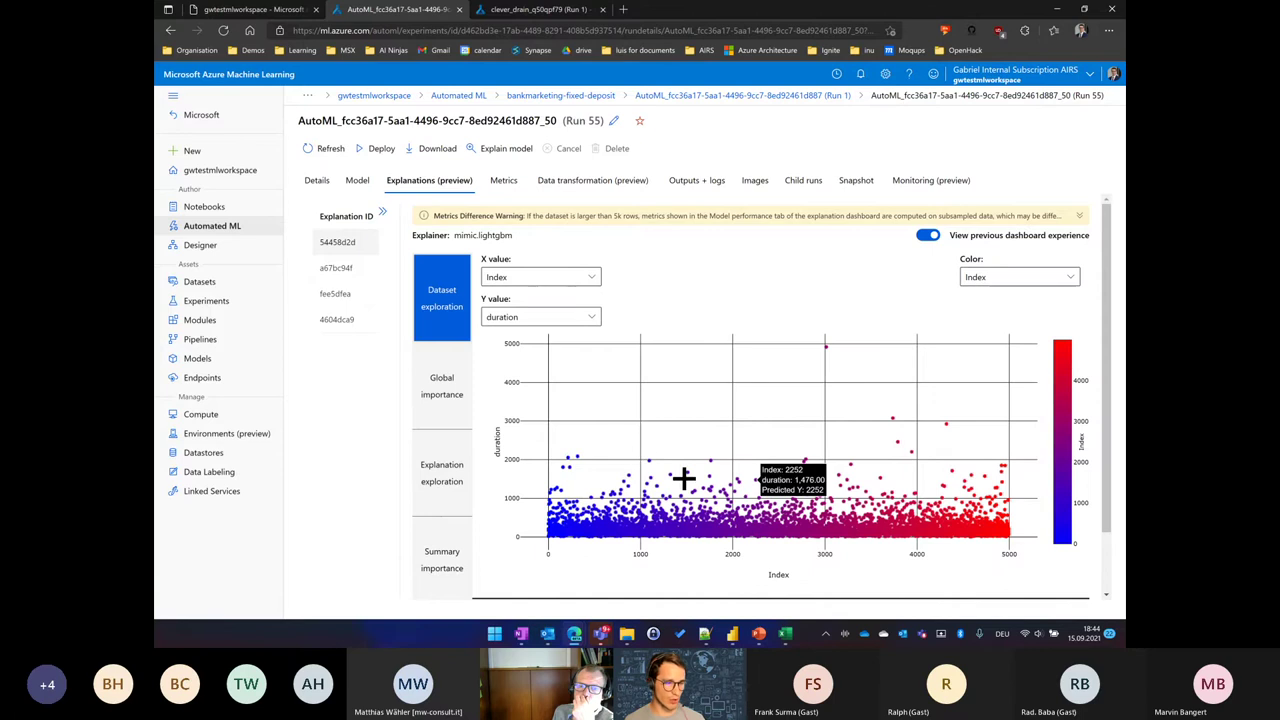
click(572, 281)
click(578, 278)
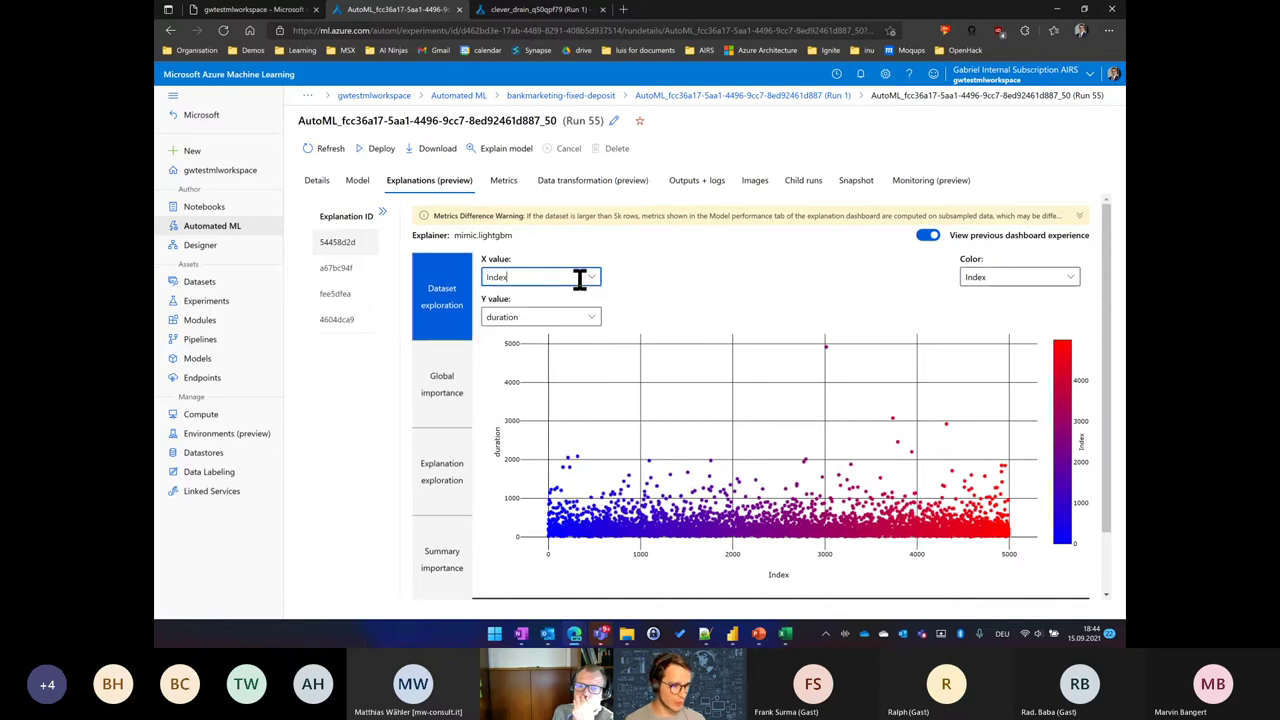
click(591, 276)
scroll(565, 350, down, 3)
scroll(563, 350, up, 5)
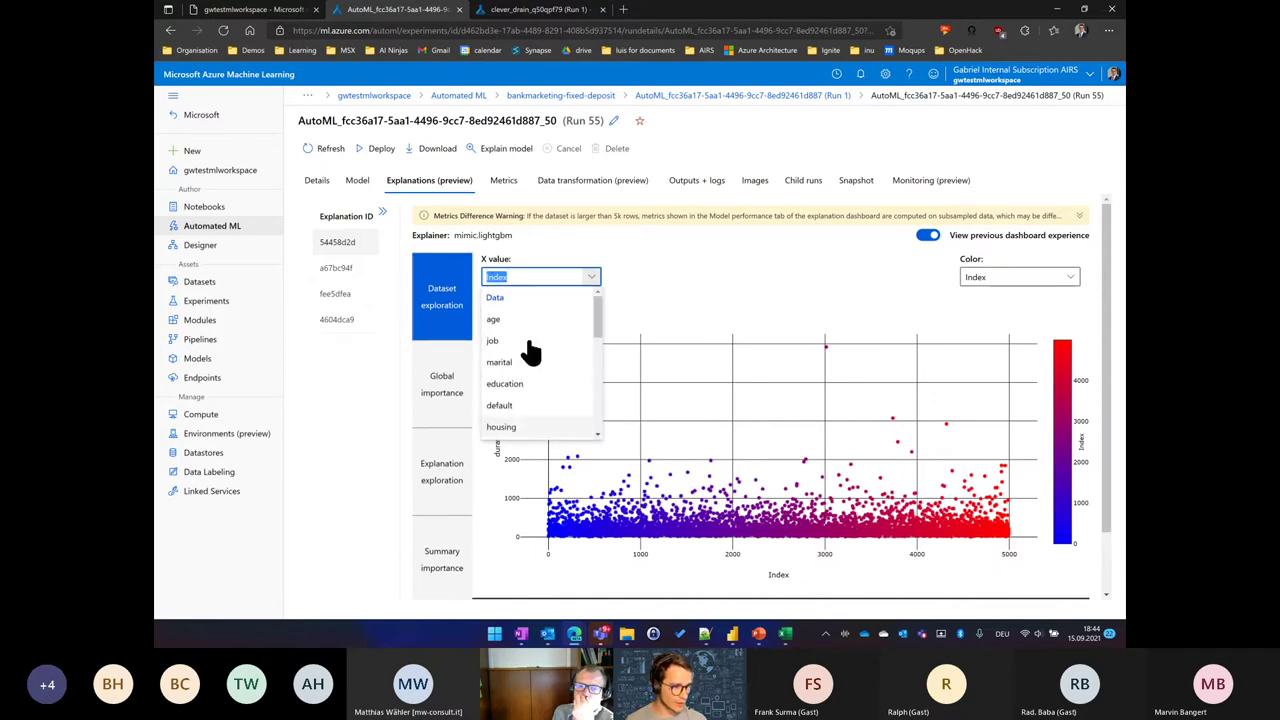
click(593, 318)
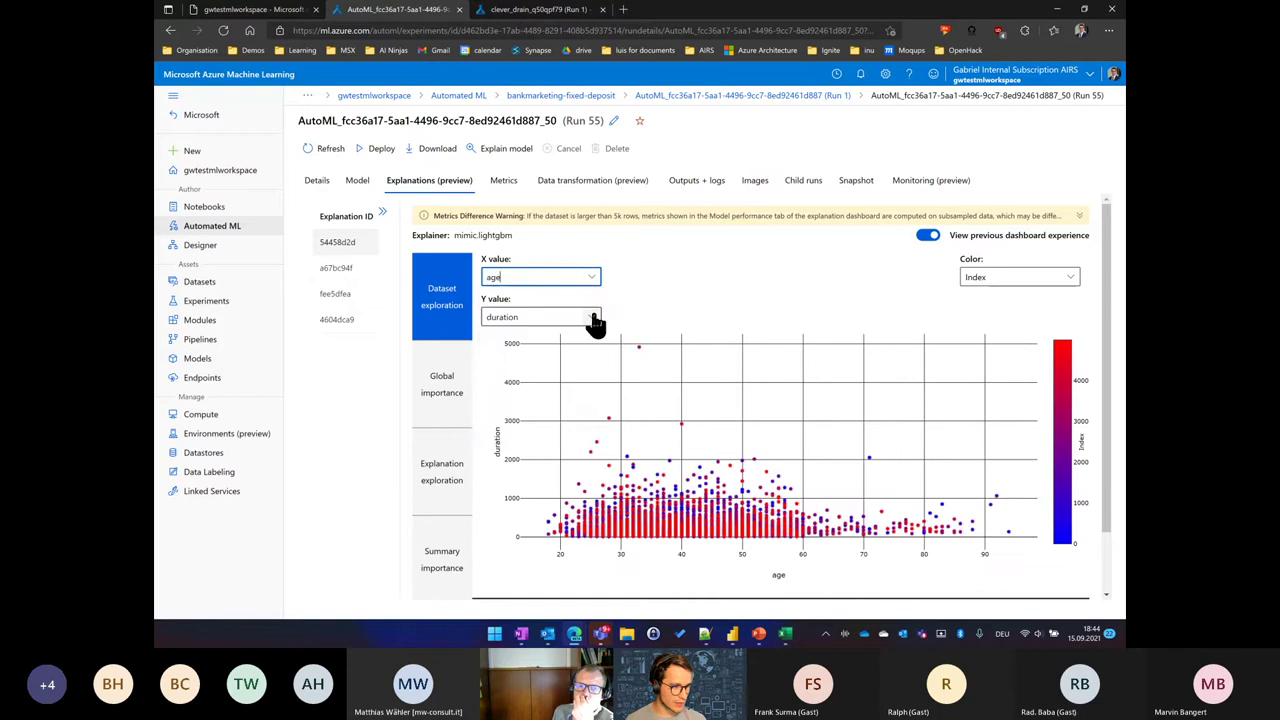
click(592, 321)
click(662, 299)
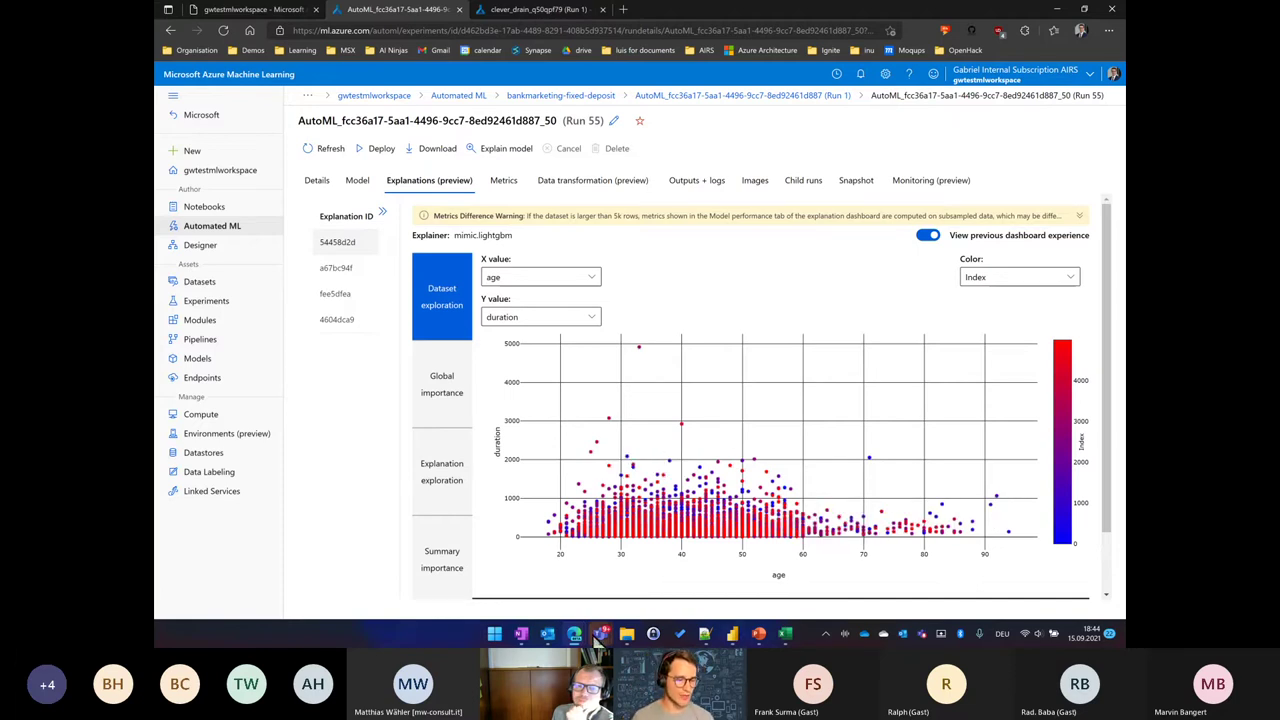
Step: Switch to PowerPoint, present from MLOps Workflow slide 29 with the slide instead of presenter view, and advance to the Deploy model slide
click(759, 633)
scroll(249, 507, down, 1)
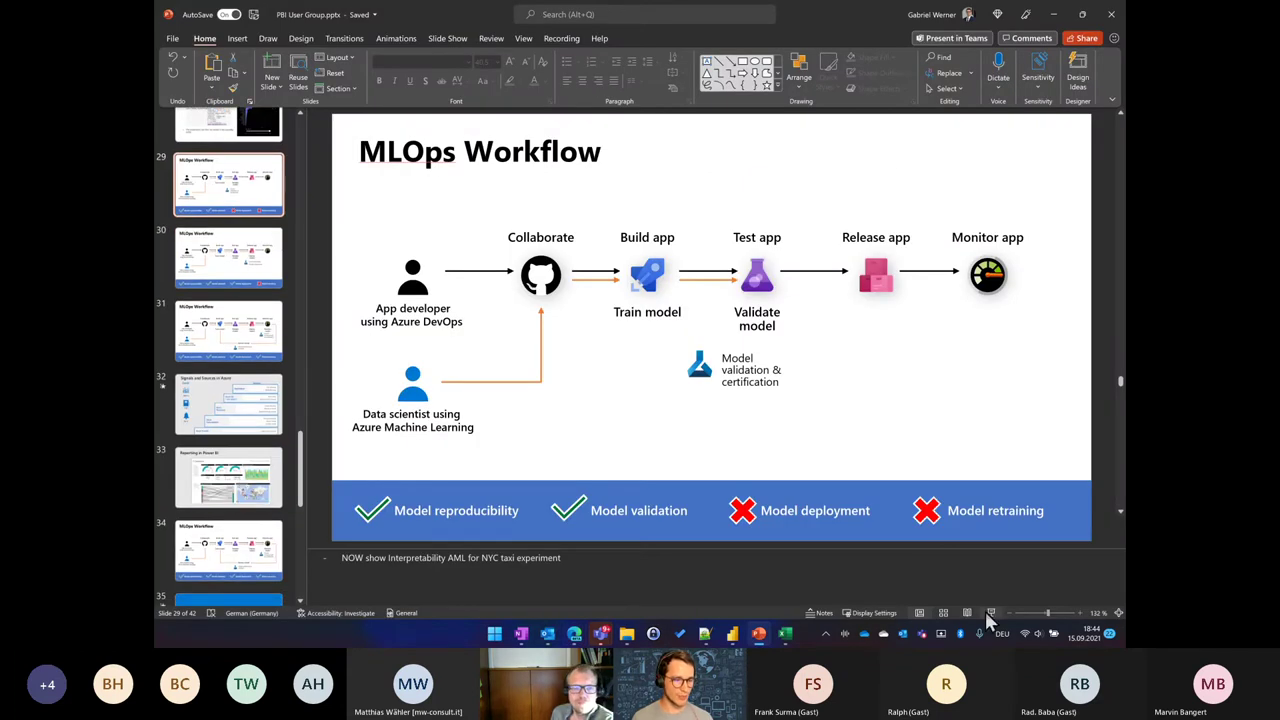
key(shift+F5)
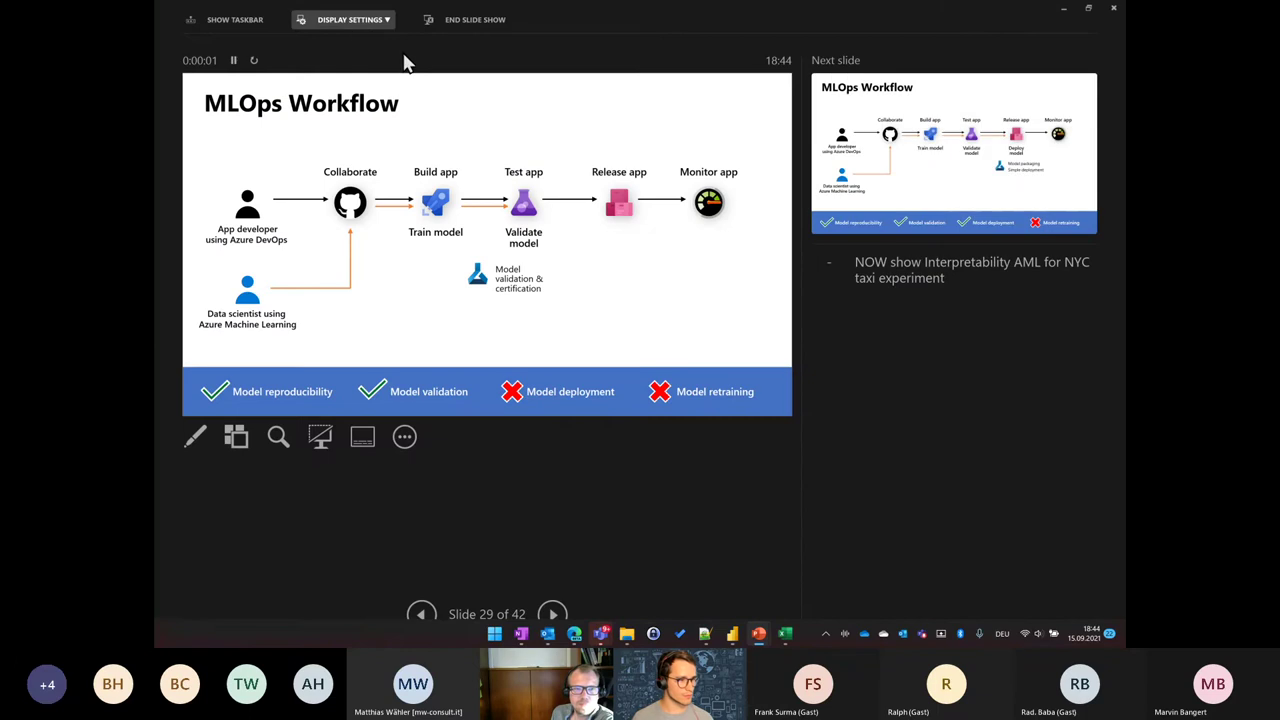
click(378, 20)
click(405, 48)
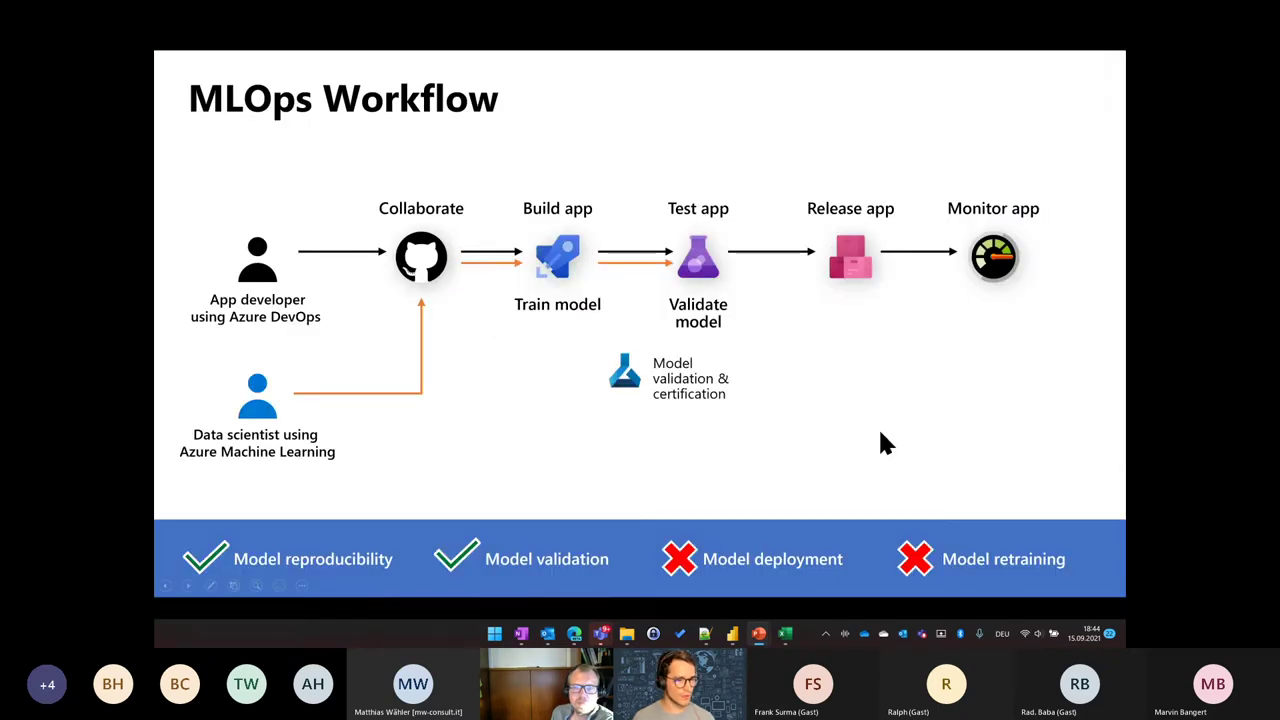
click(881, 431)
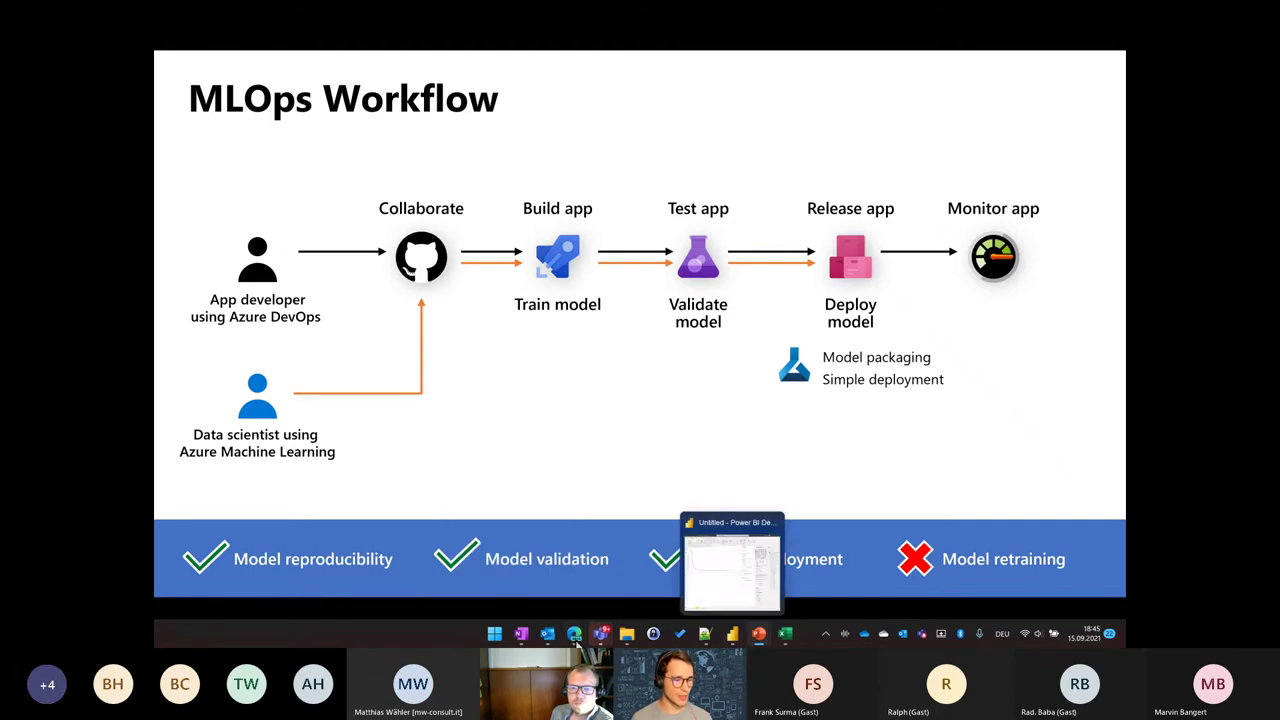
Step: Switch to Azure Machine Learning, view the VotingEnsemble model summary from bankmarketing-fixed-deposit Run 1, and go back to the run's models
mouse_move(568, 645)
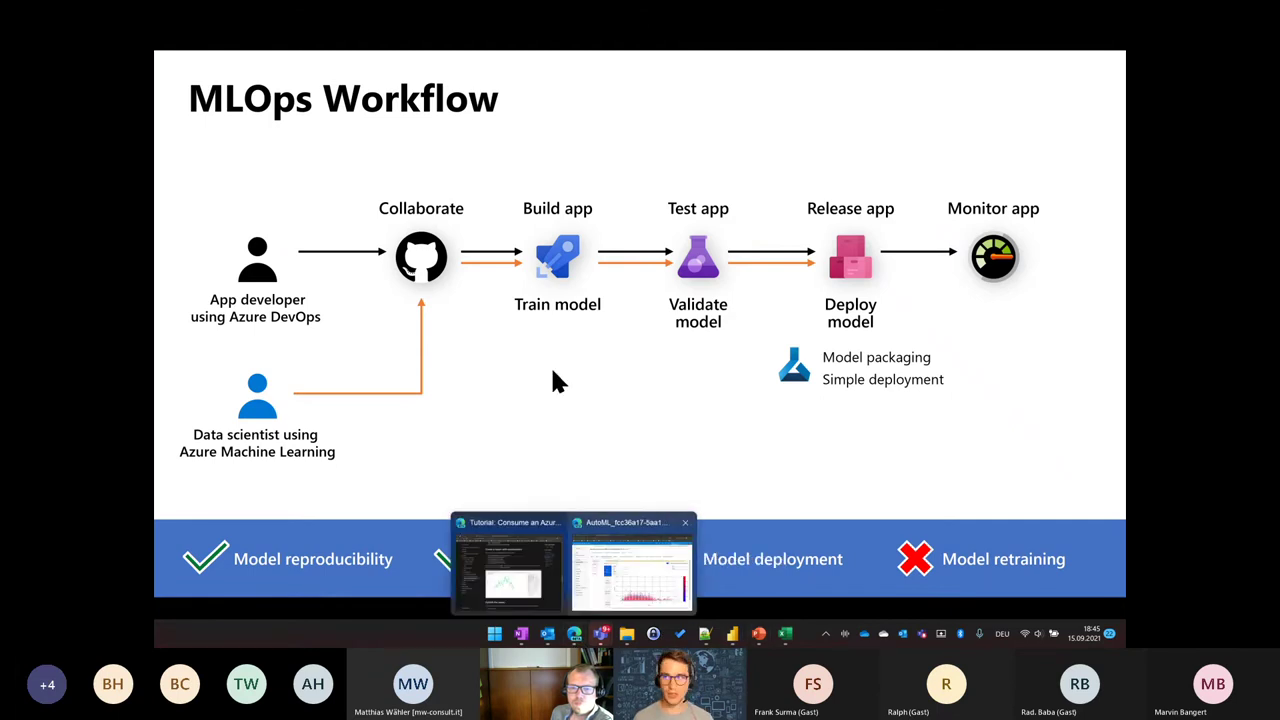
click(610, 568)
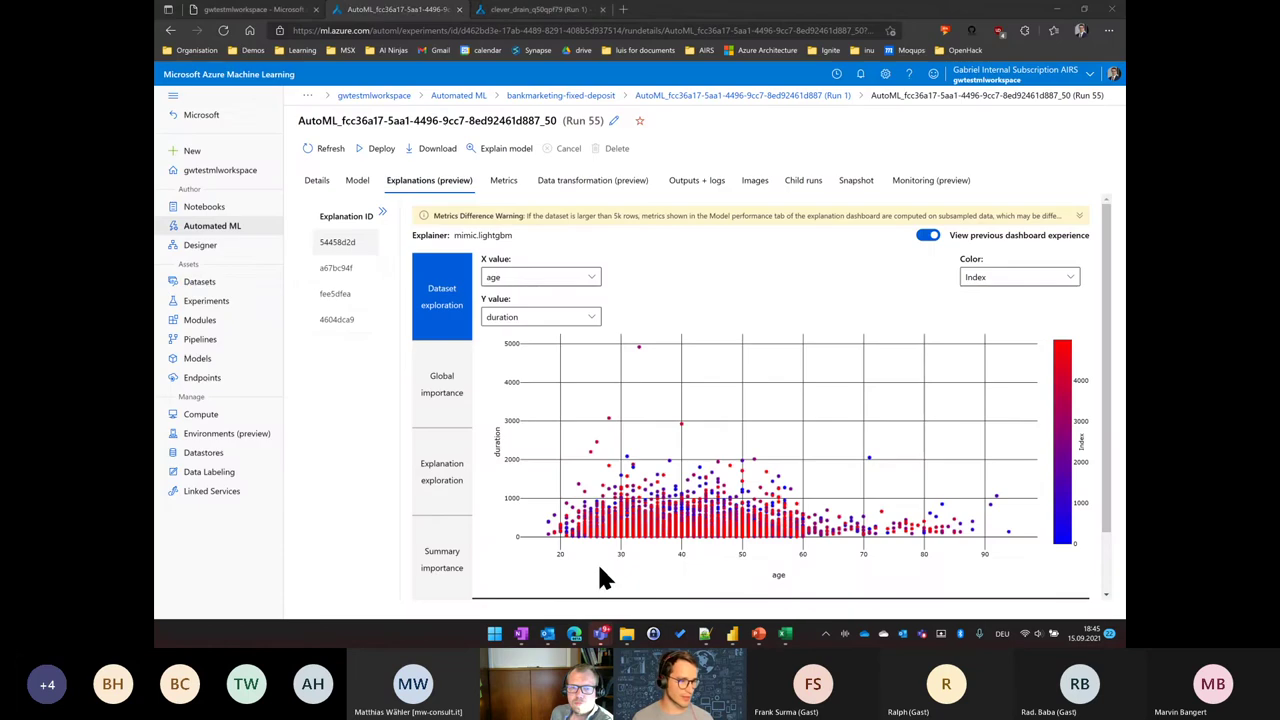
click(219, 229)
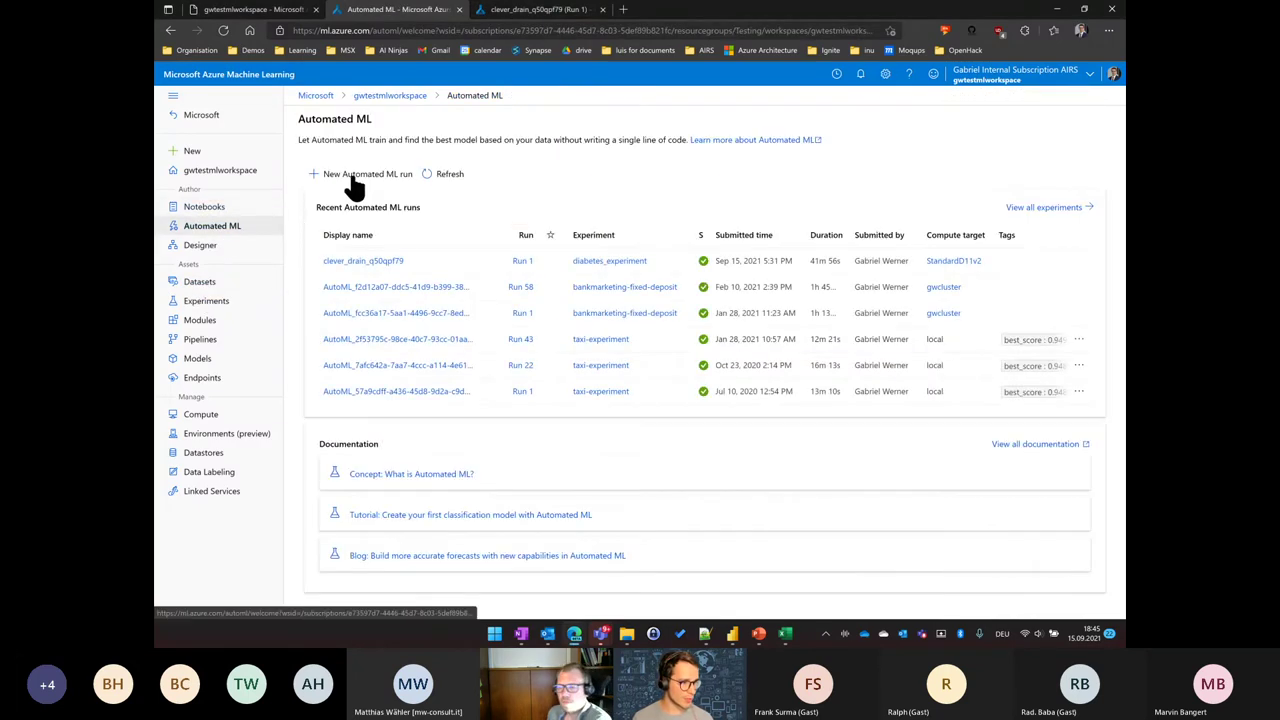
click(370, 315)
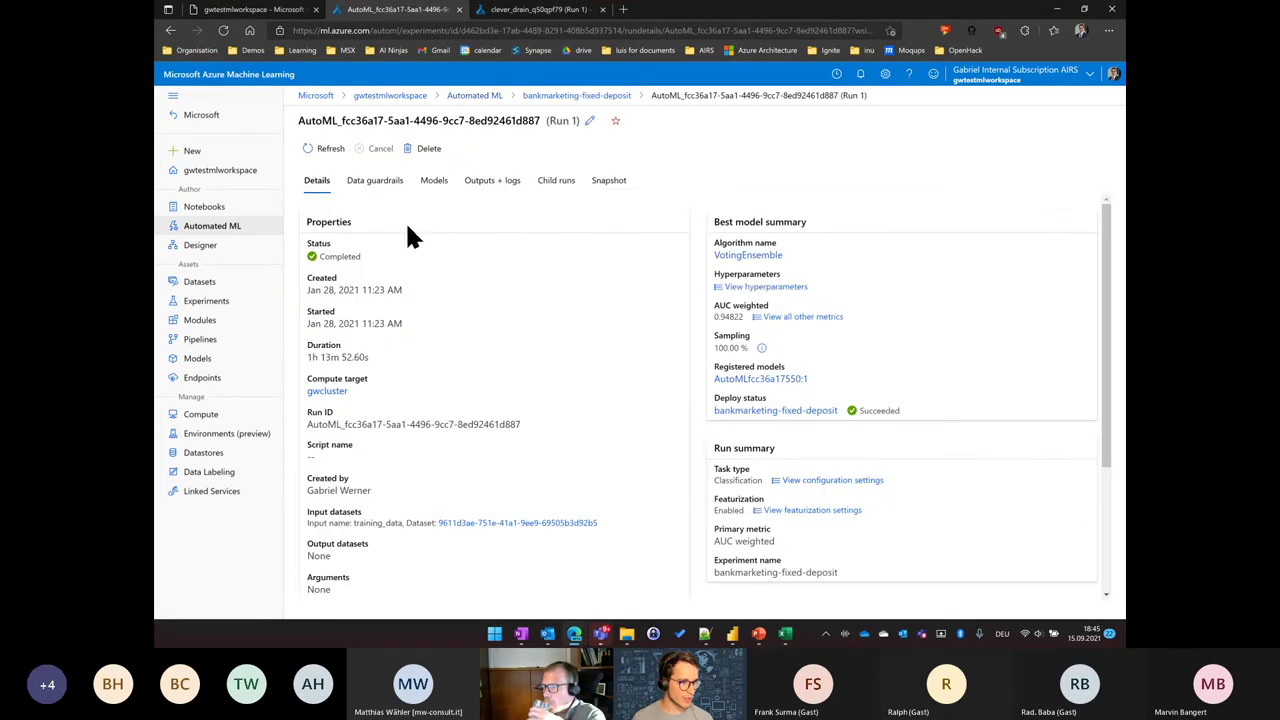
click(434, 180)
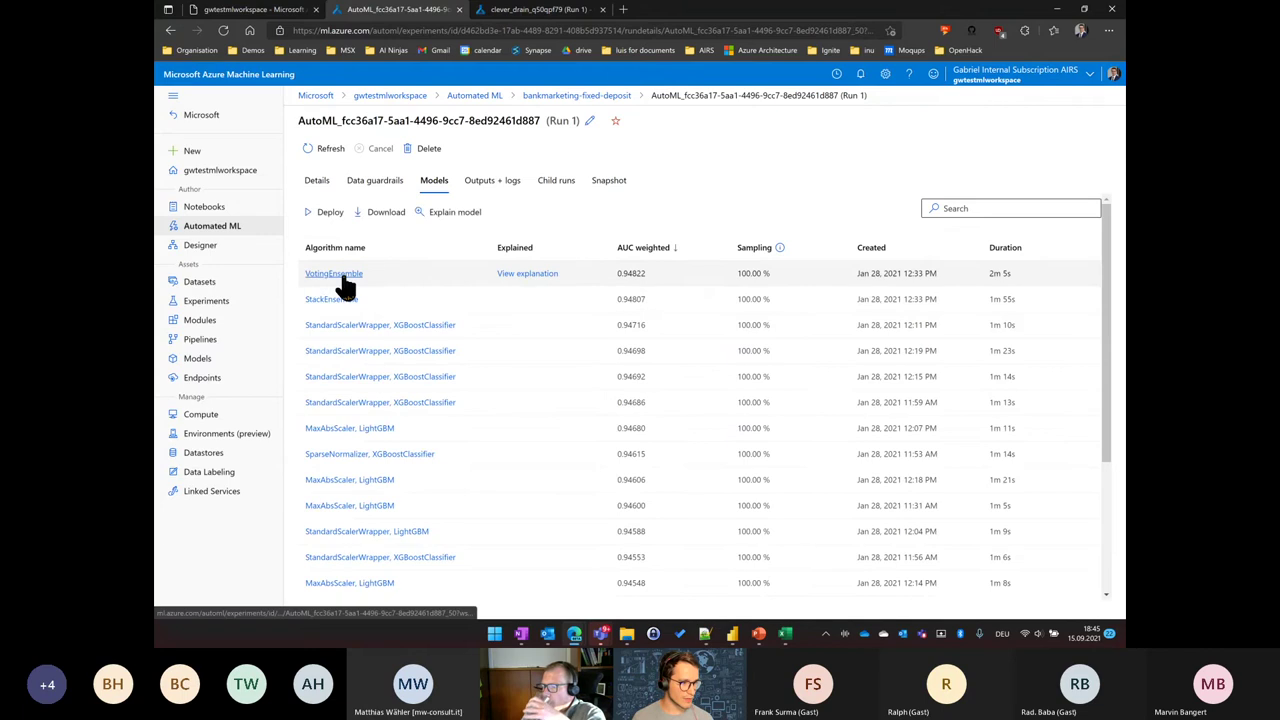
click(340, 276)
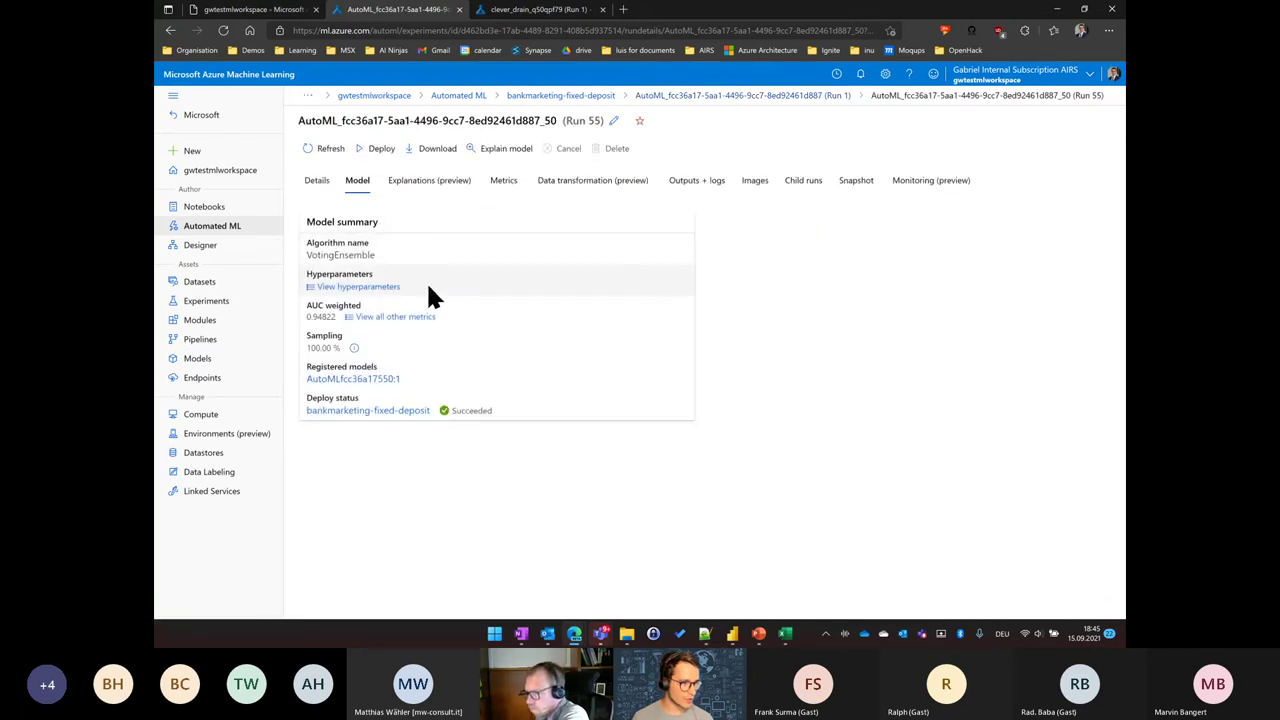
key(alt+Left)
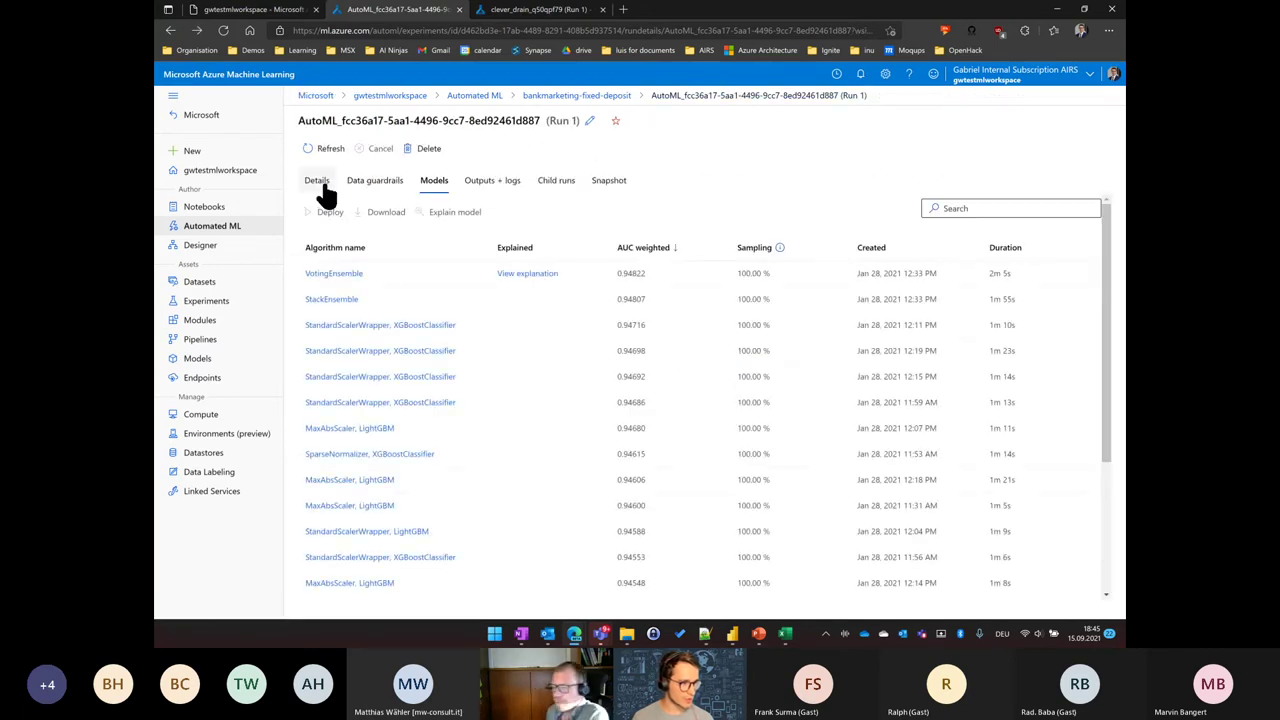
Step: Fill in a deployment of the VotingEnsemble model named mycontainer with Azure Container Instance as compute type, and cancel it
click(318, 182)
click(432, 182)
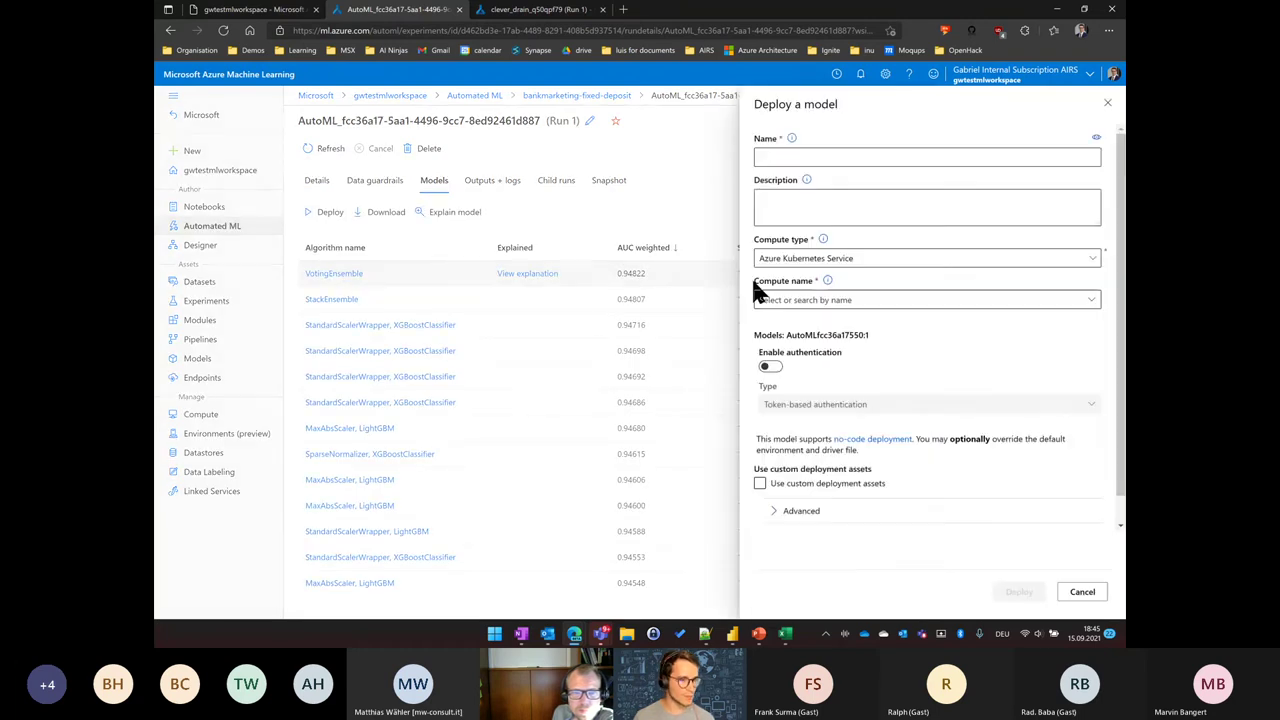
click(860, 262)
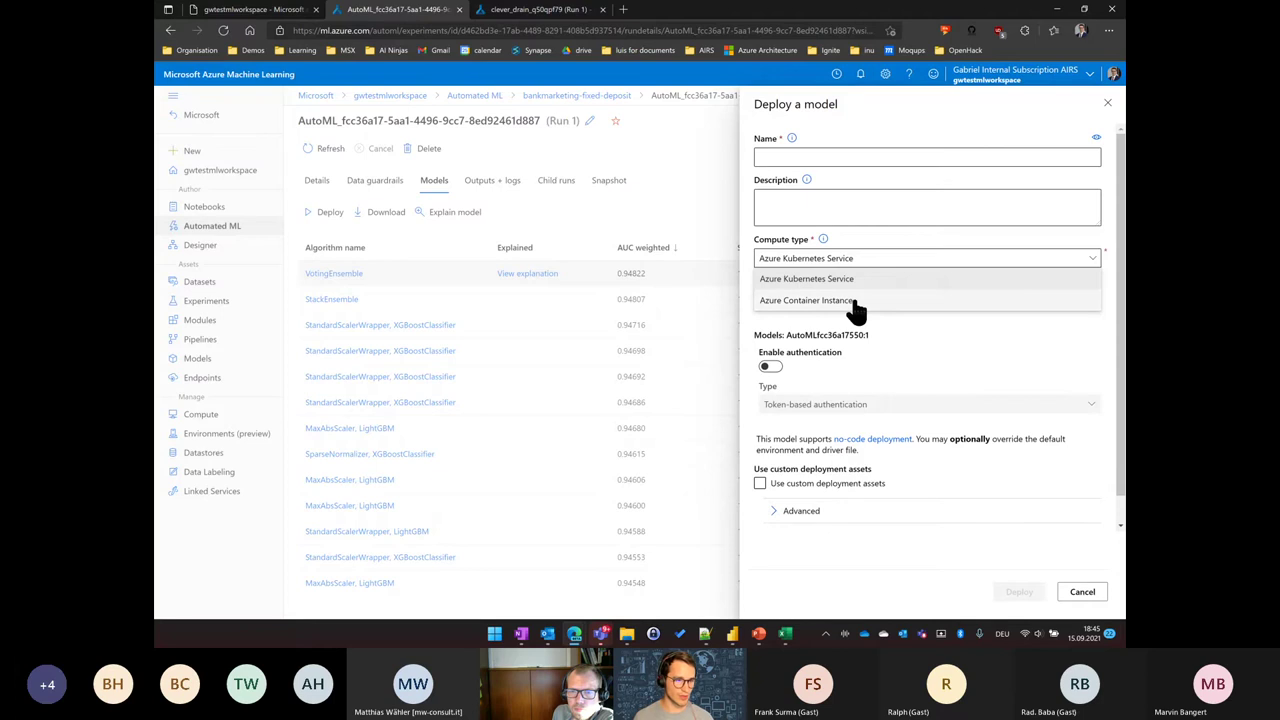
click(855, 301)
click(891, 157)
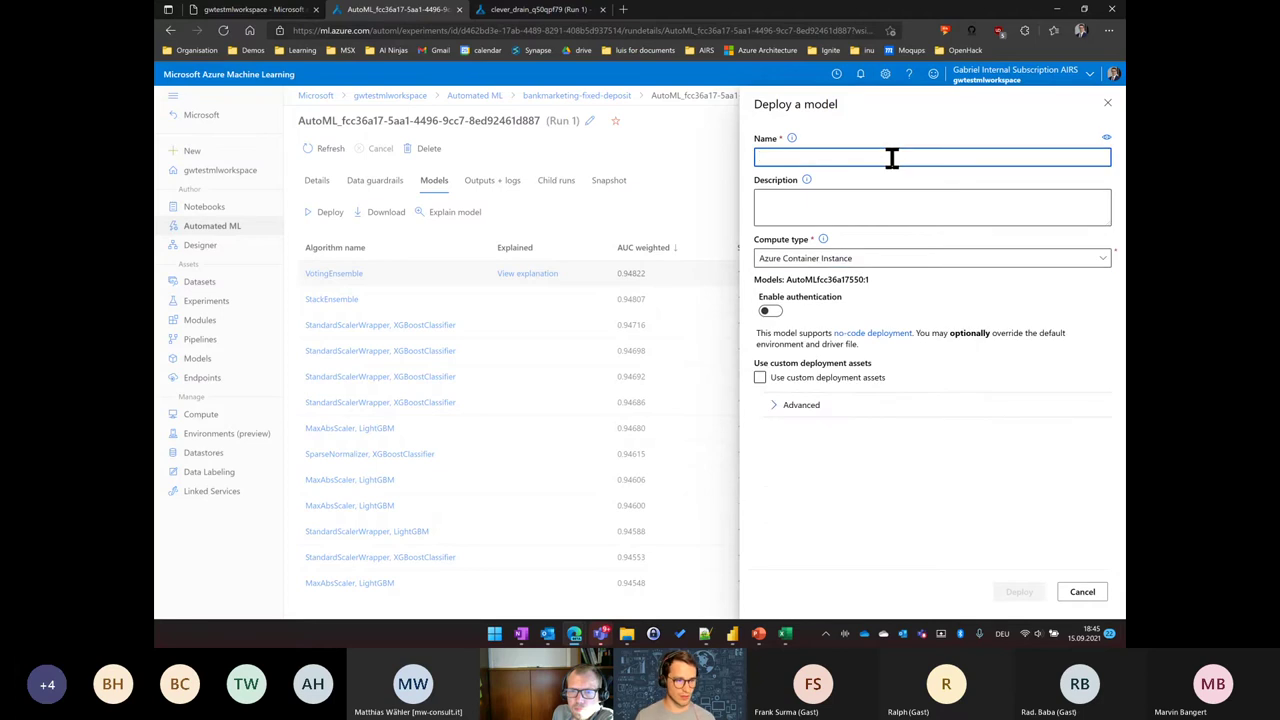
text(mycontainer)
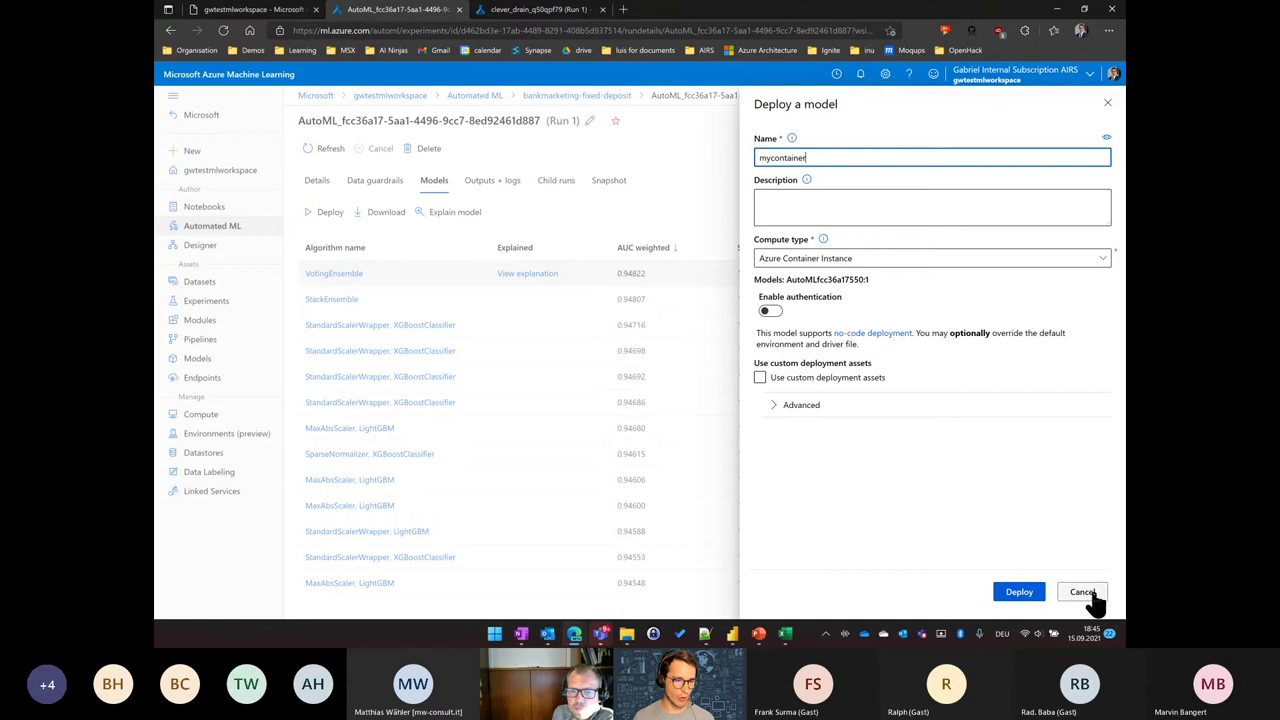
click(1088, 596)
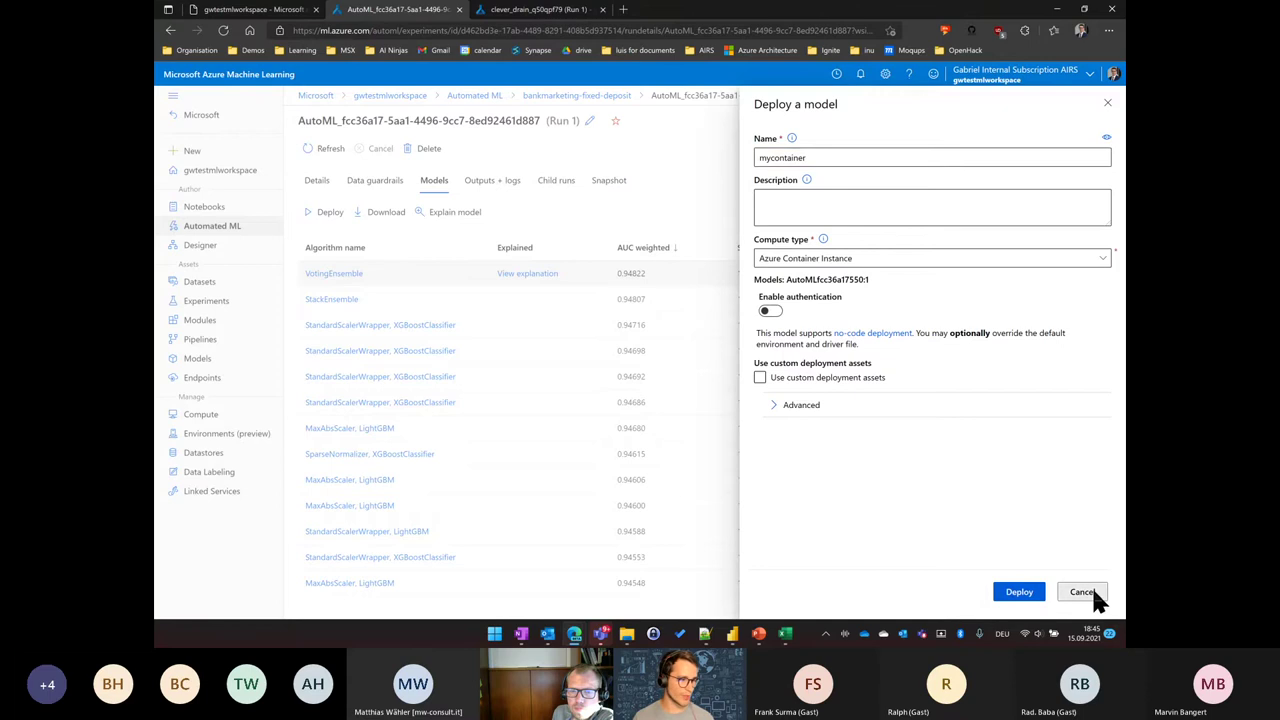
Step: Open the bankmarketing-fixed-deposit real-time endpoint and examine its REST endpoint and the remaining deployment attributes
click(203, 378)
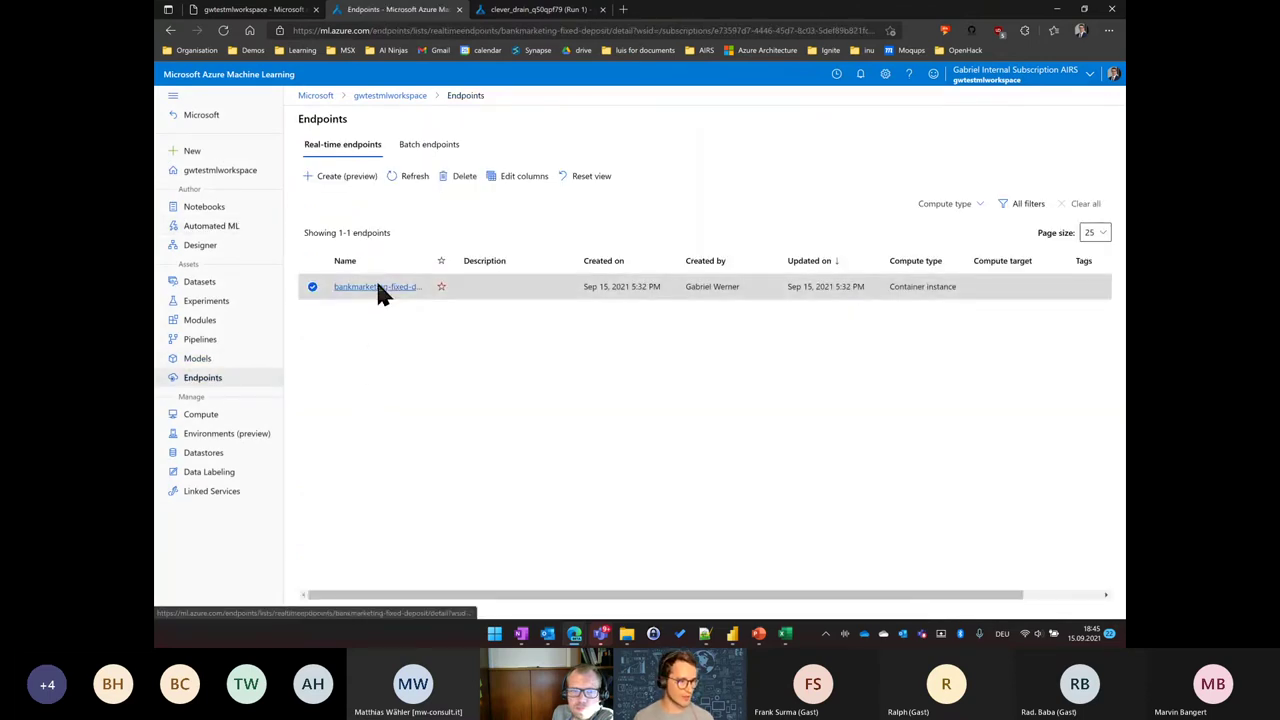
click(380, 287)
triple_click(400, 496)
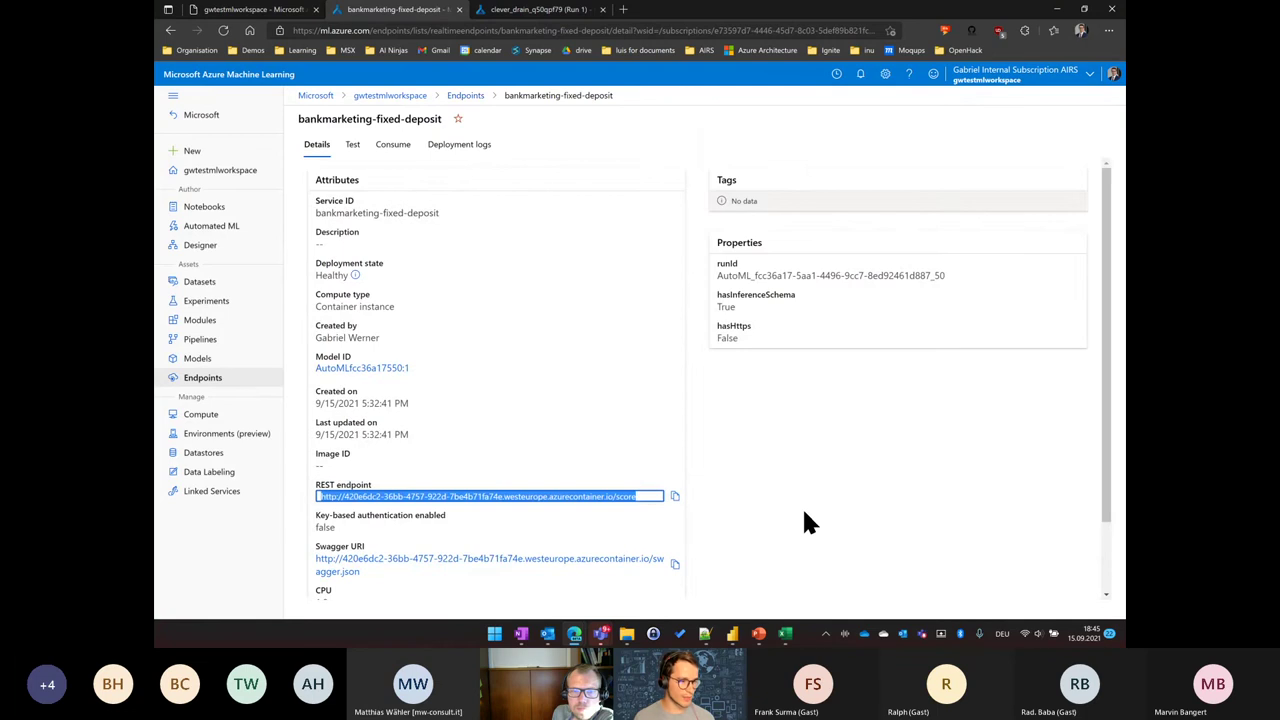
click(834, 505)
scroll(780, 530, down, 1)
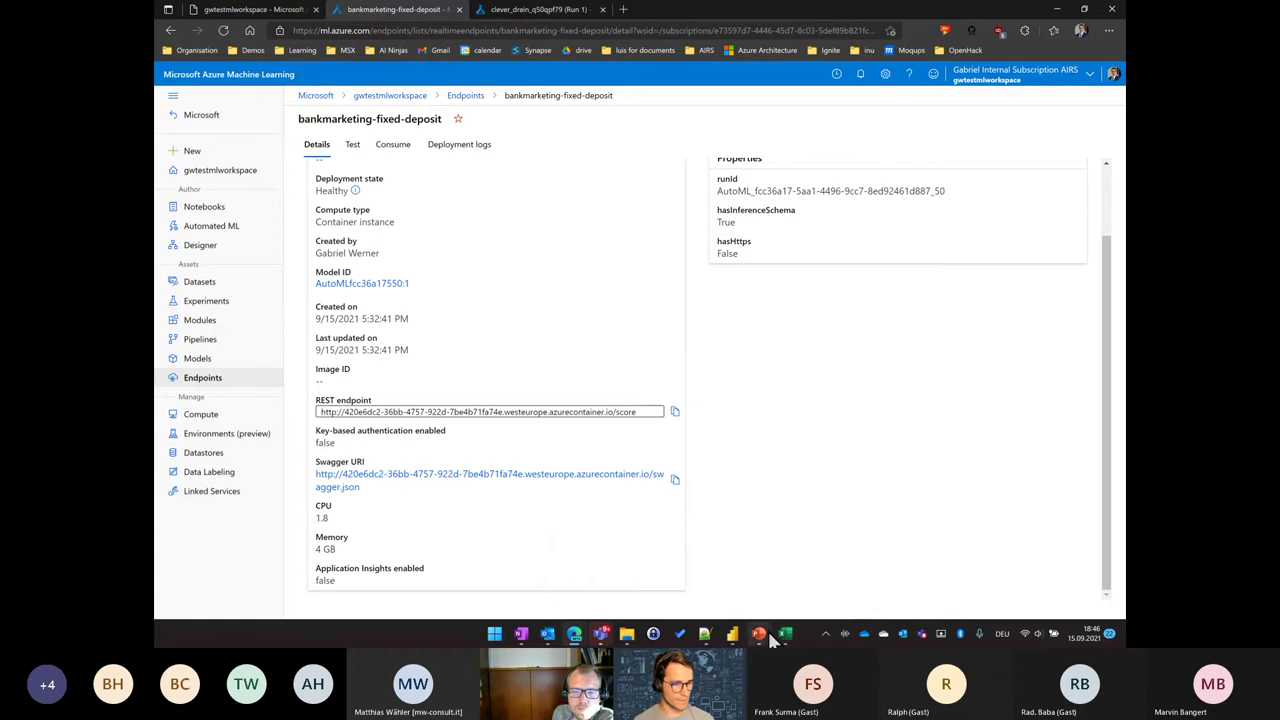
Step: Switch to the PowerPoint slide show and advance the MLOps Workflow slide to the Monitor model and Retrain model stages
mouse_move(754, 633)
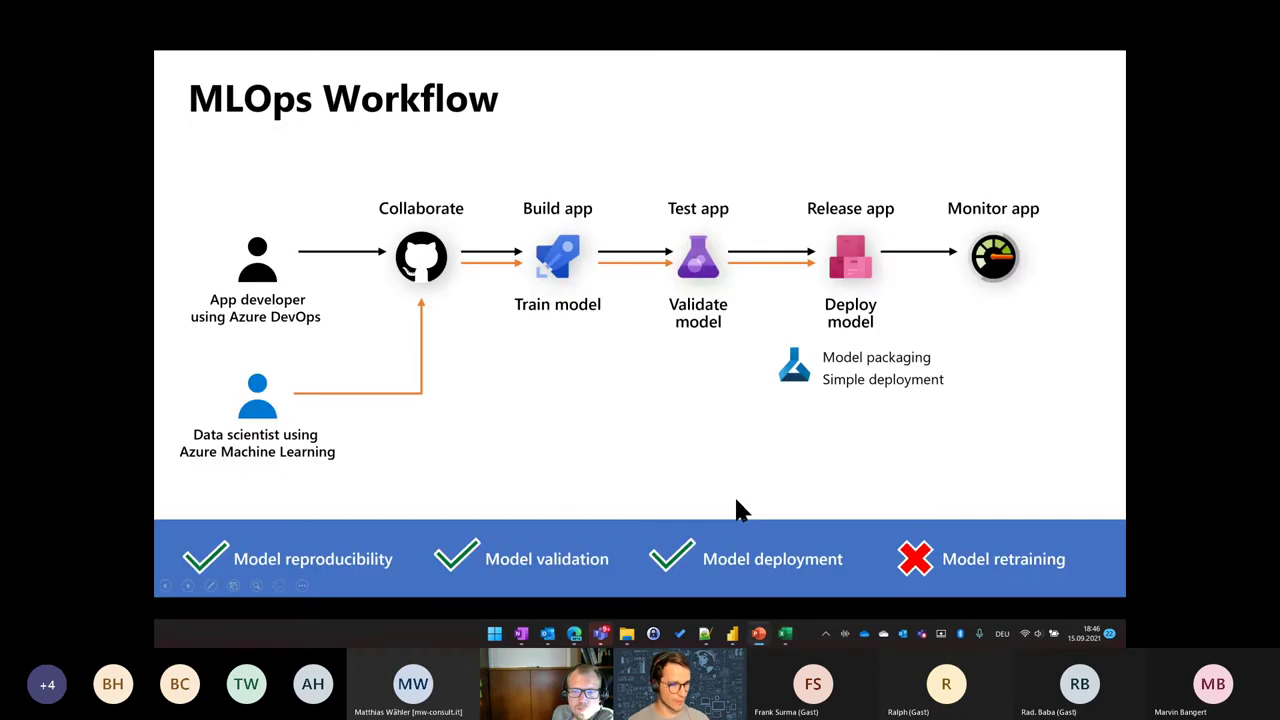
click(618, 443)
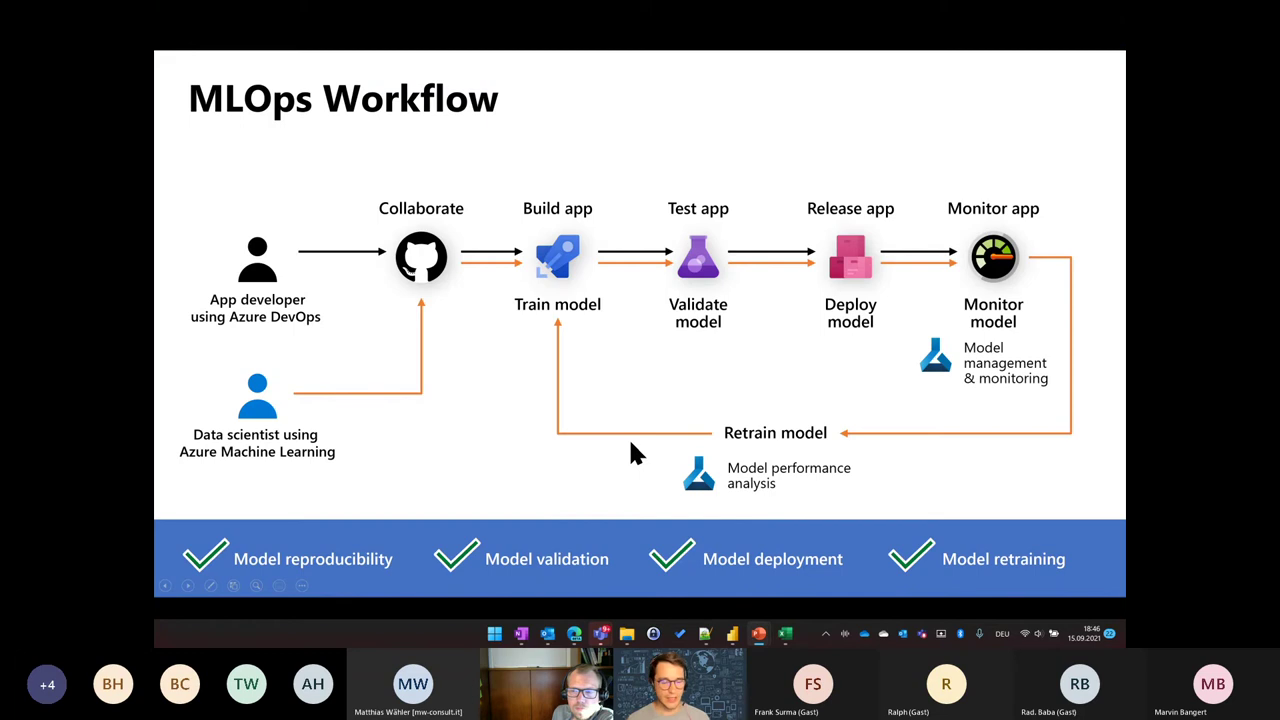
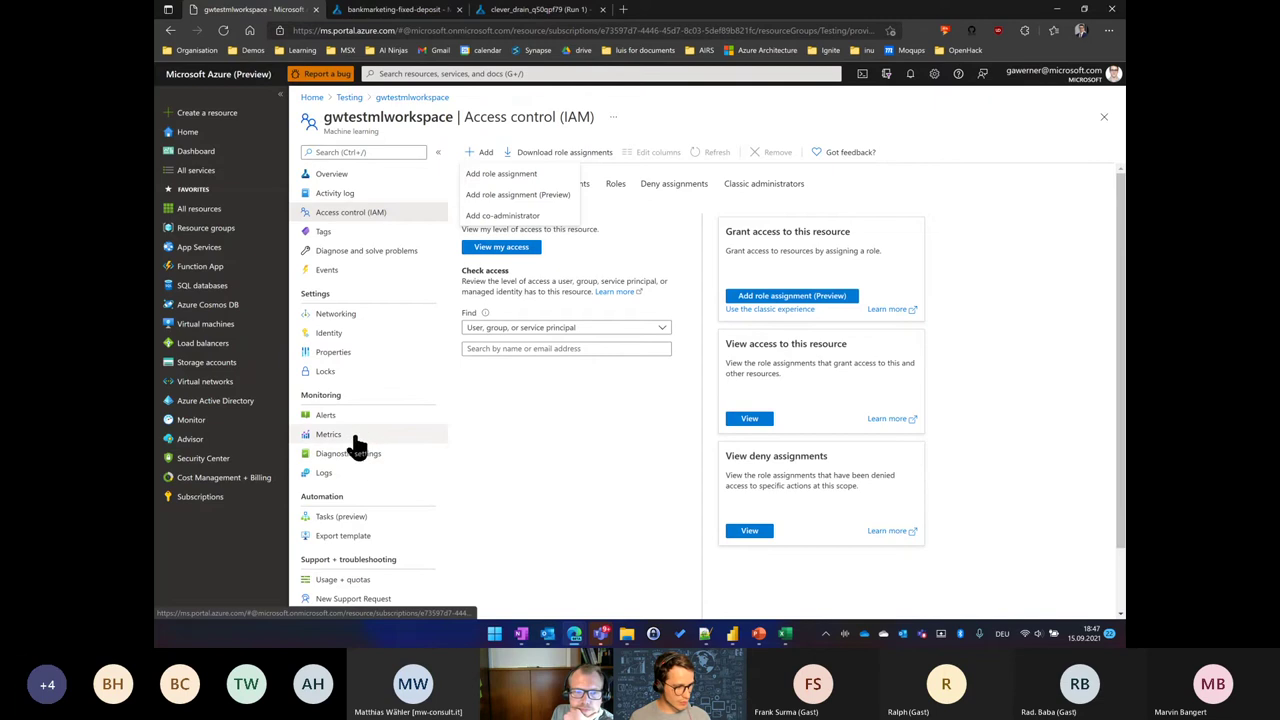
Step: Chart the Model Deploy Started metric for gwtestmlworkspace from the Machine Learning Service Workspace standard metrics namespace
click(350, 436)
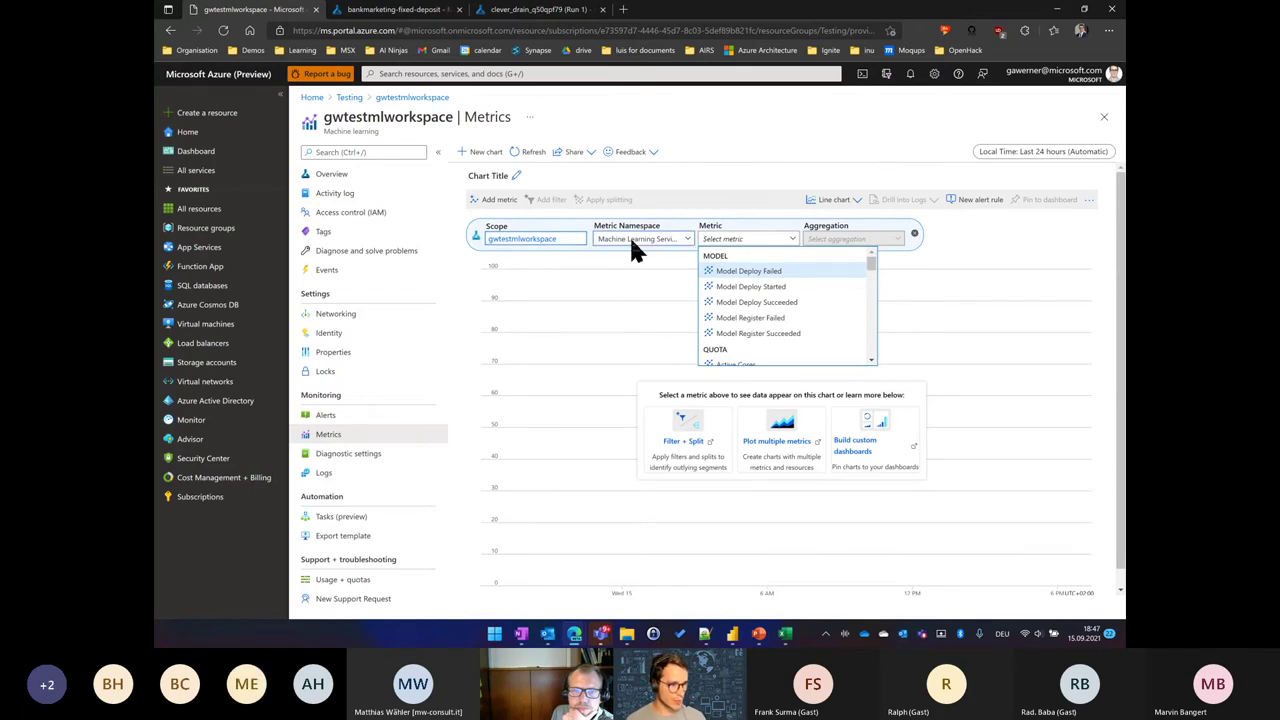
click(684, 240)
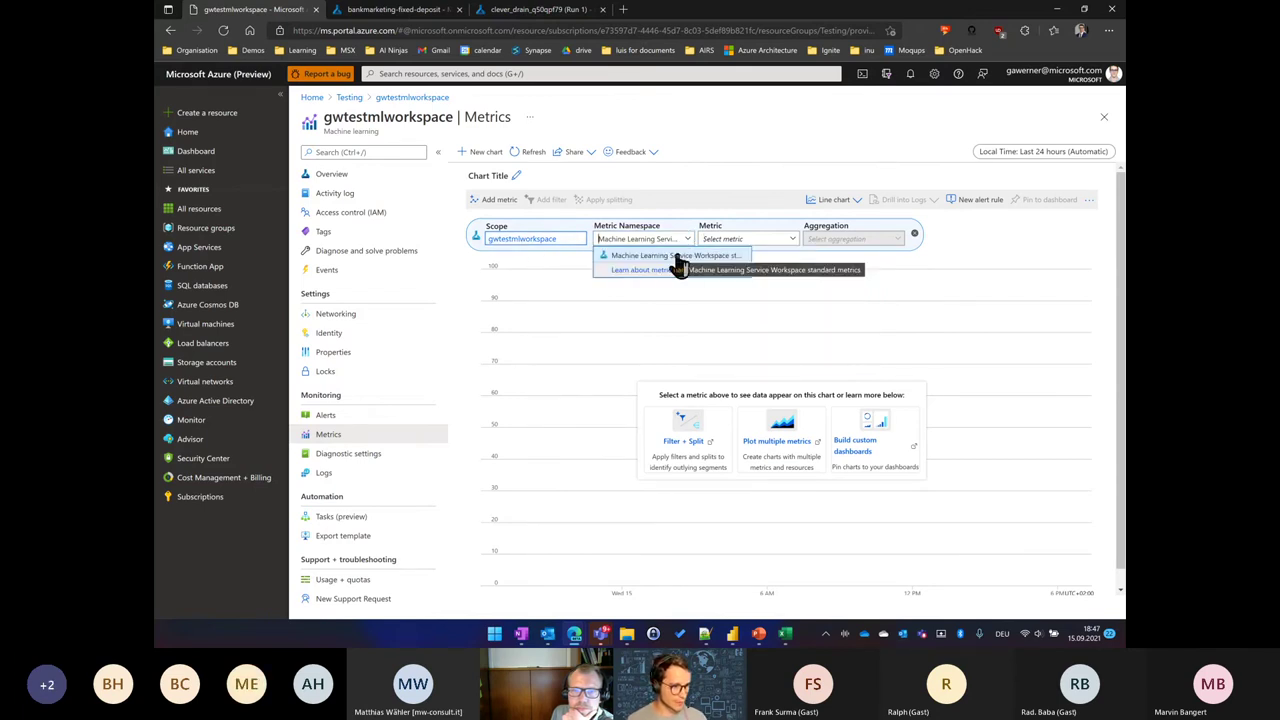
click(667, 257)
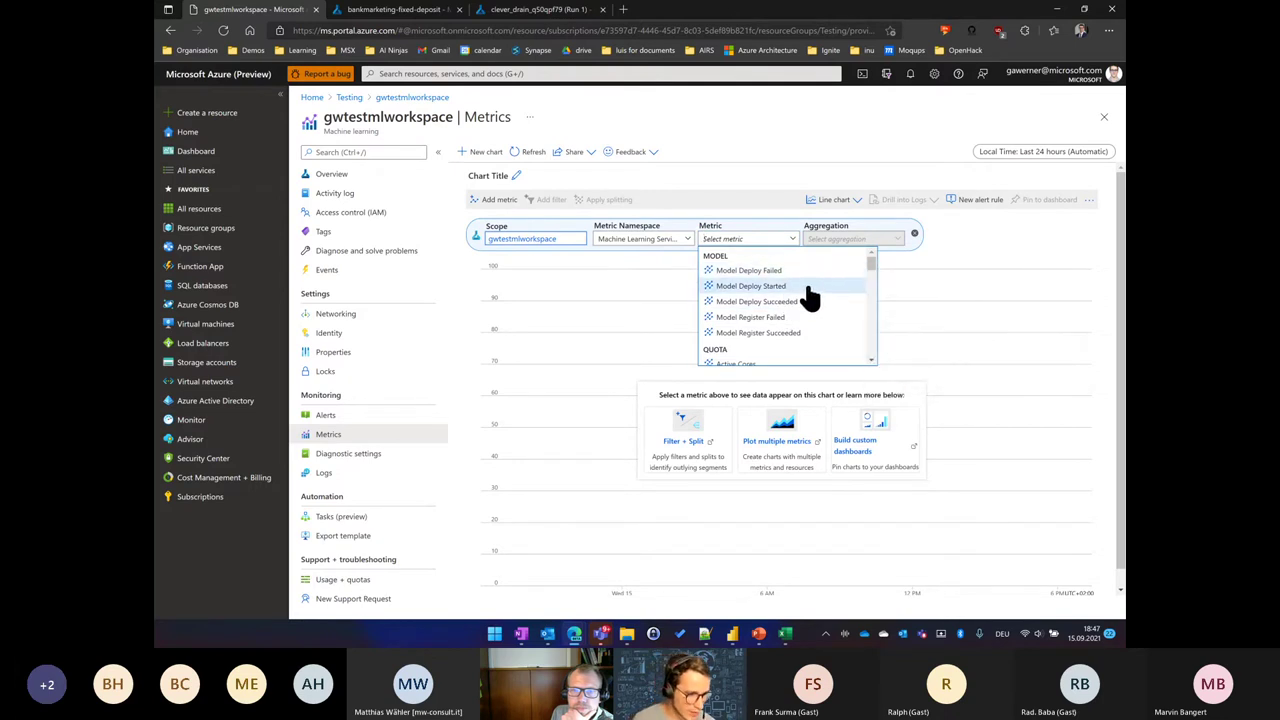
mouse_move(809, 299)
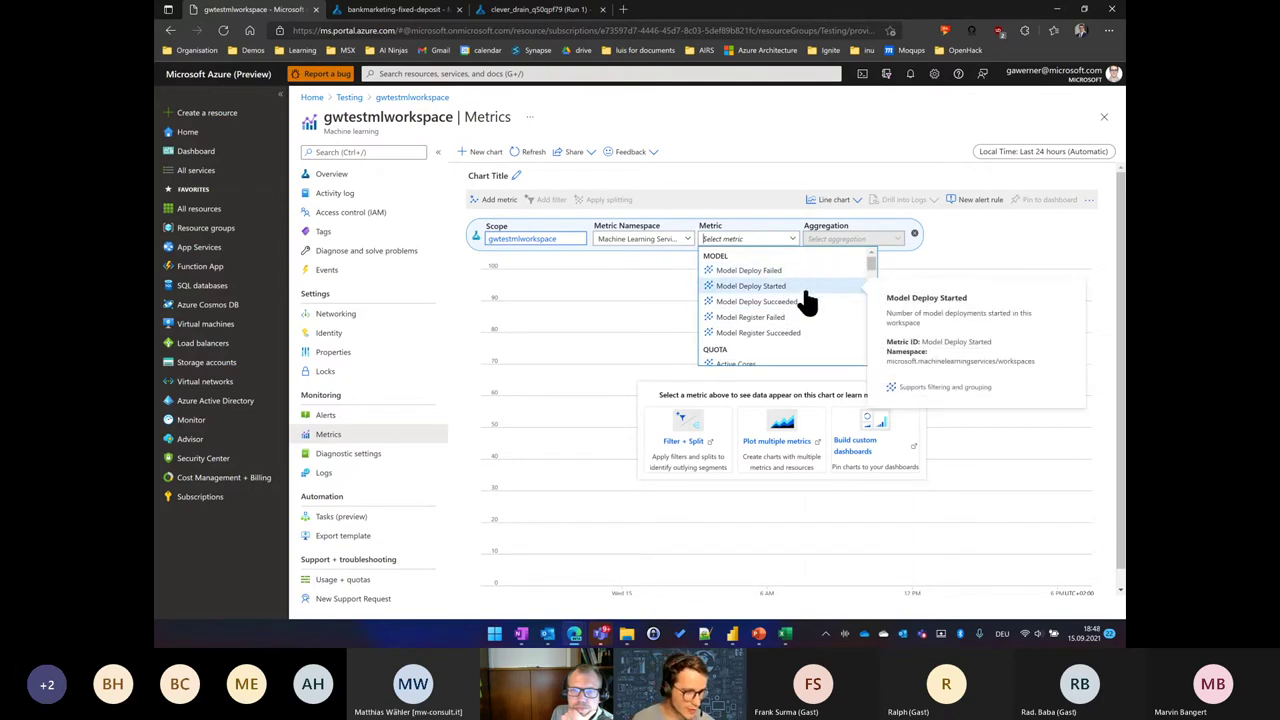
click(807, 290)
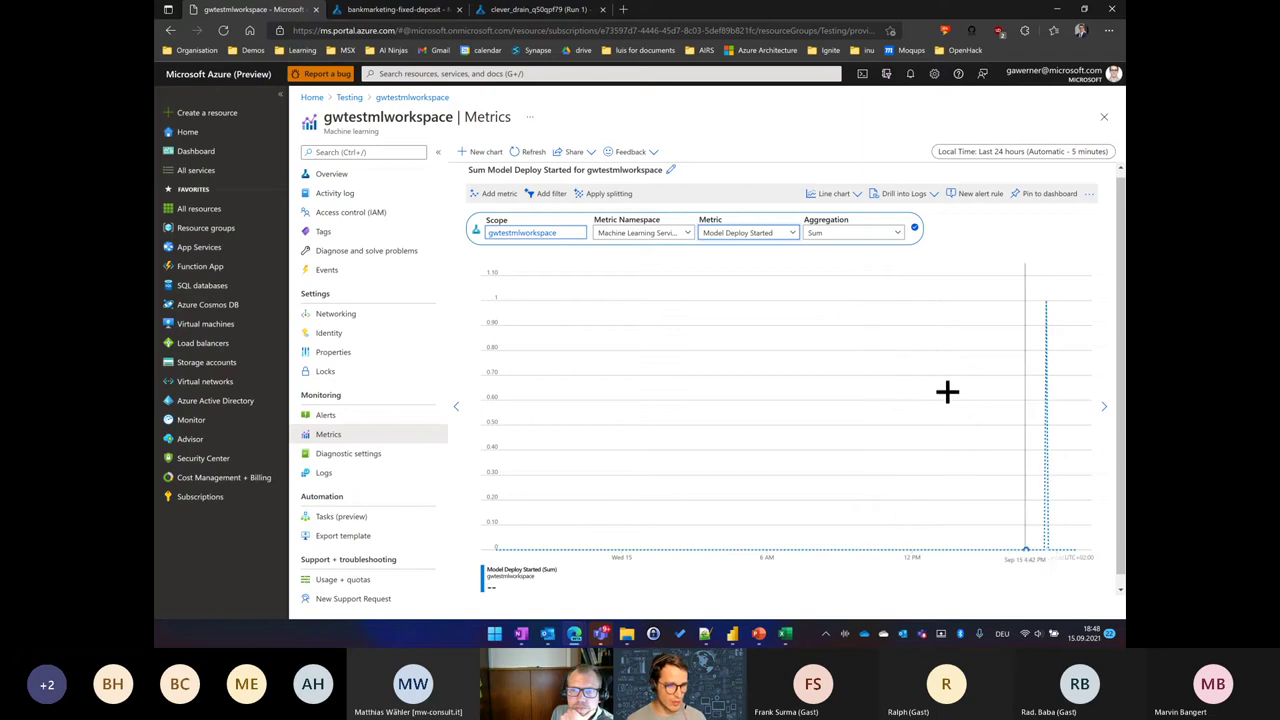
Step: Change the Model Deploy Started chart to an area chart and set its time range to the last 30 days
click(848, 203)
click(794, 258)
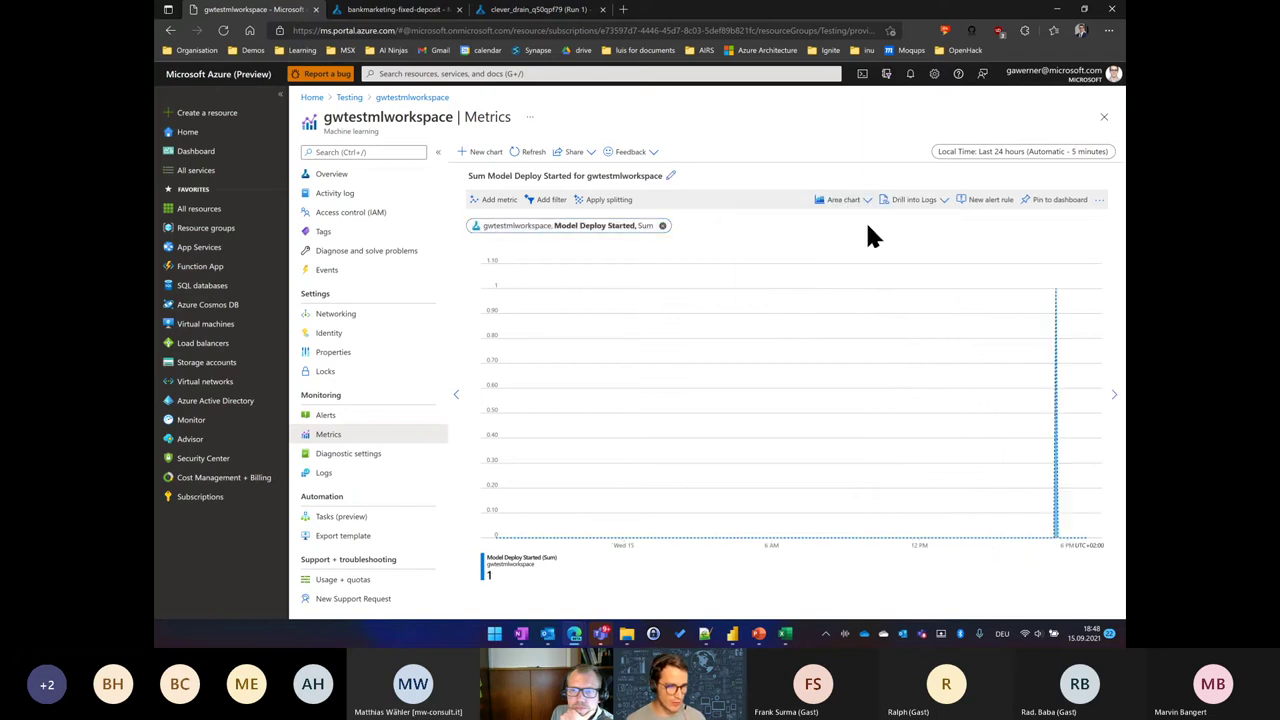
click(1022, 151)
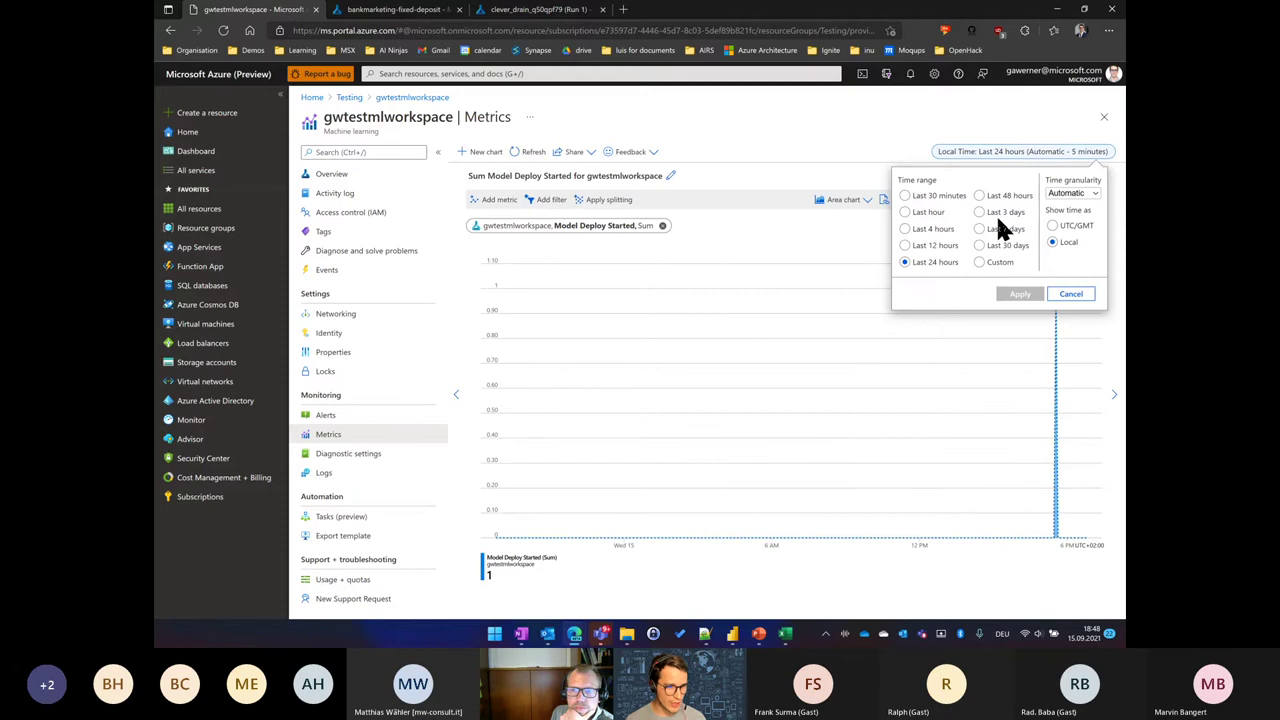
click(978, 245)
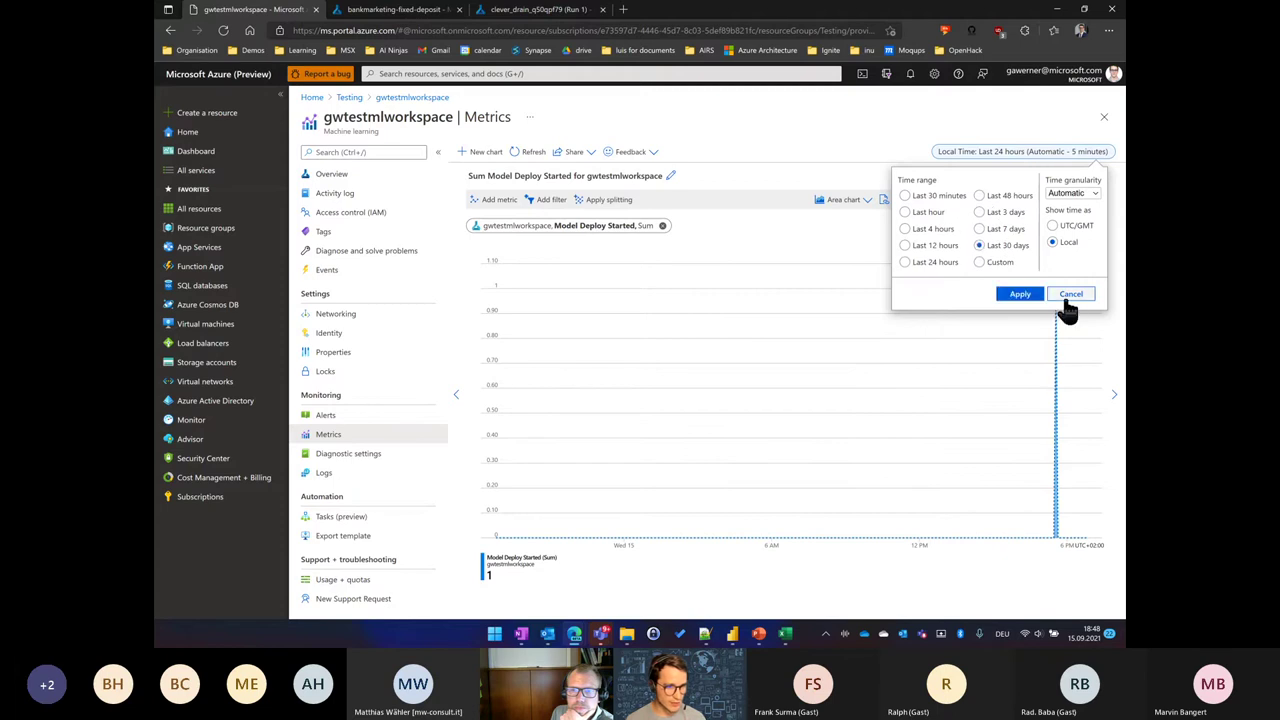
click(1020, 293)
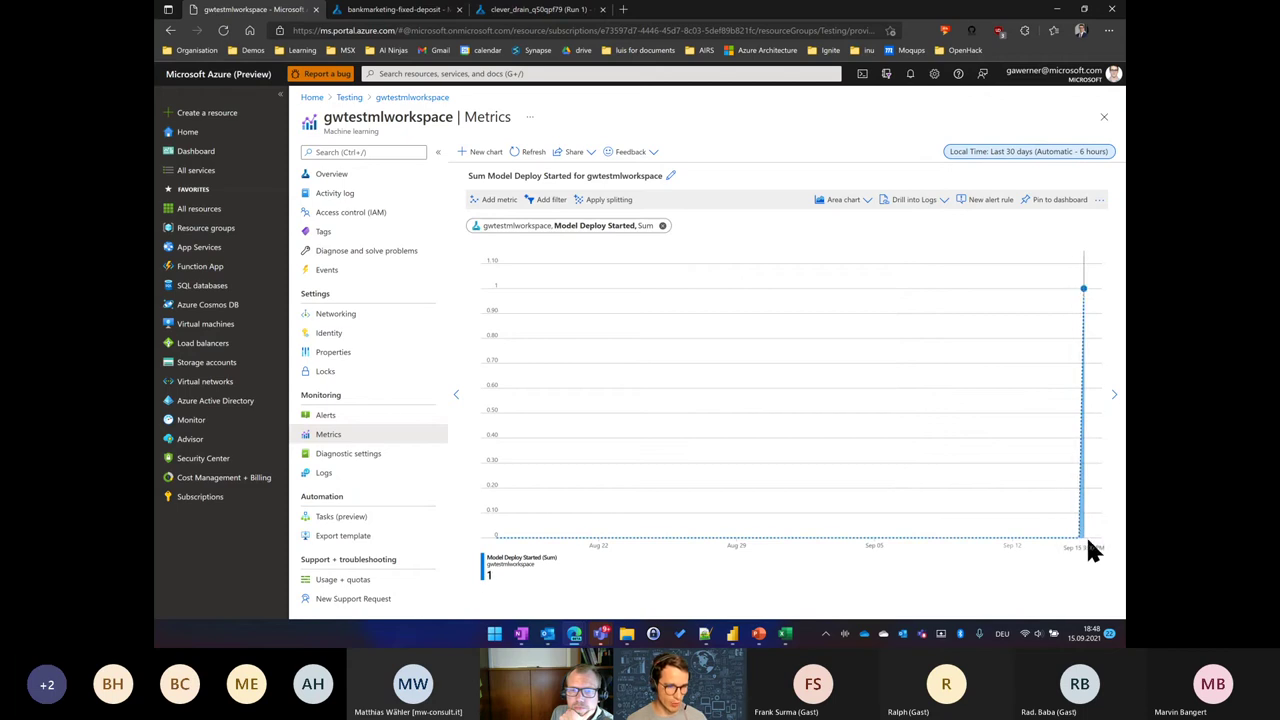
Step: Open the alerts of gwtestmlworkspace, start a new alert rule and review its scope, condition and action sections
click(320, 418)
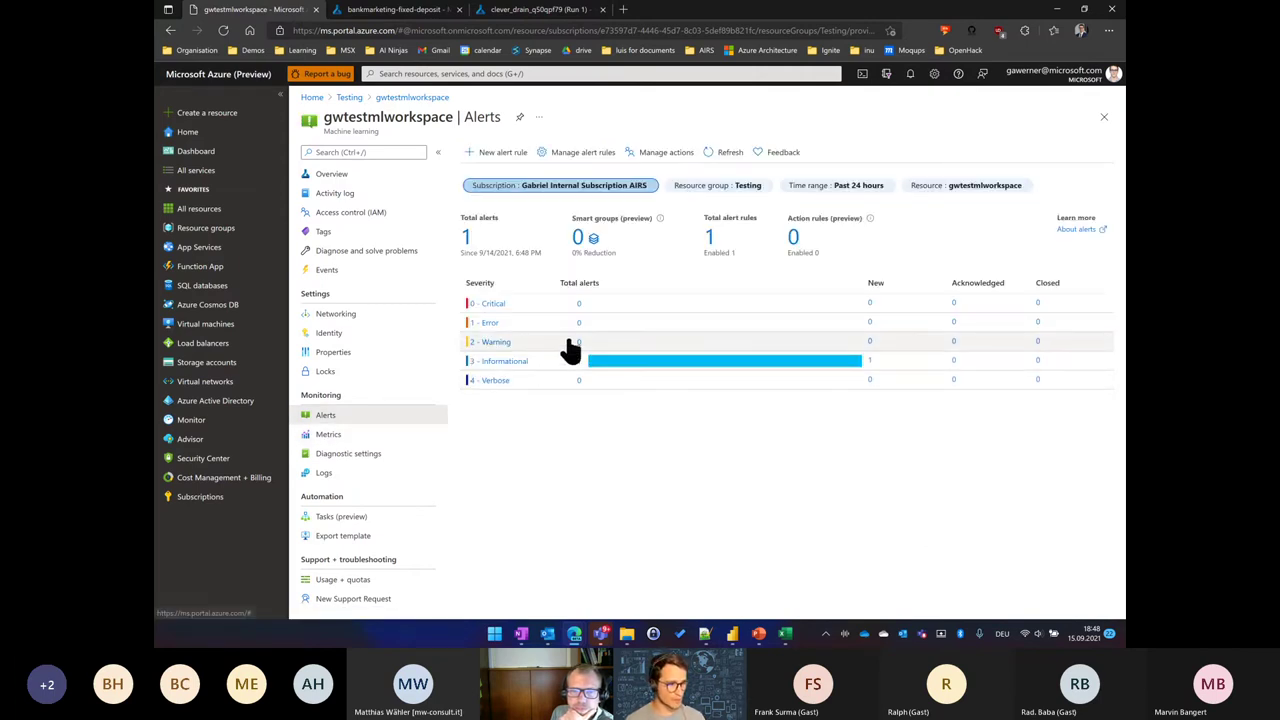
click(498, 154)
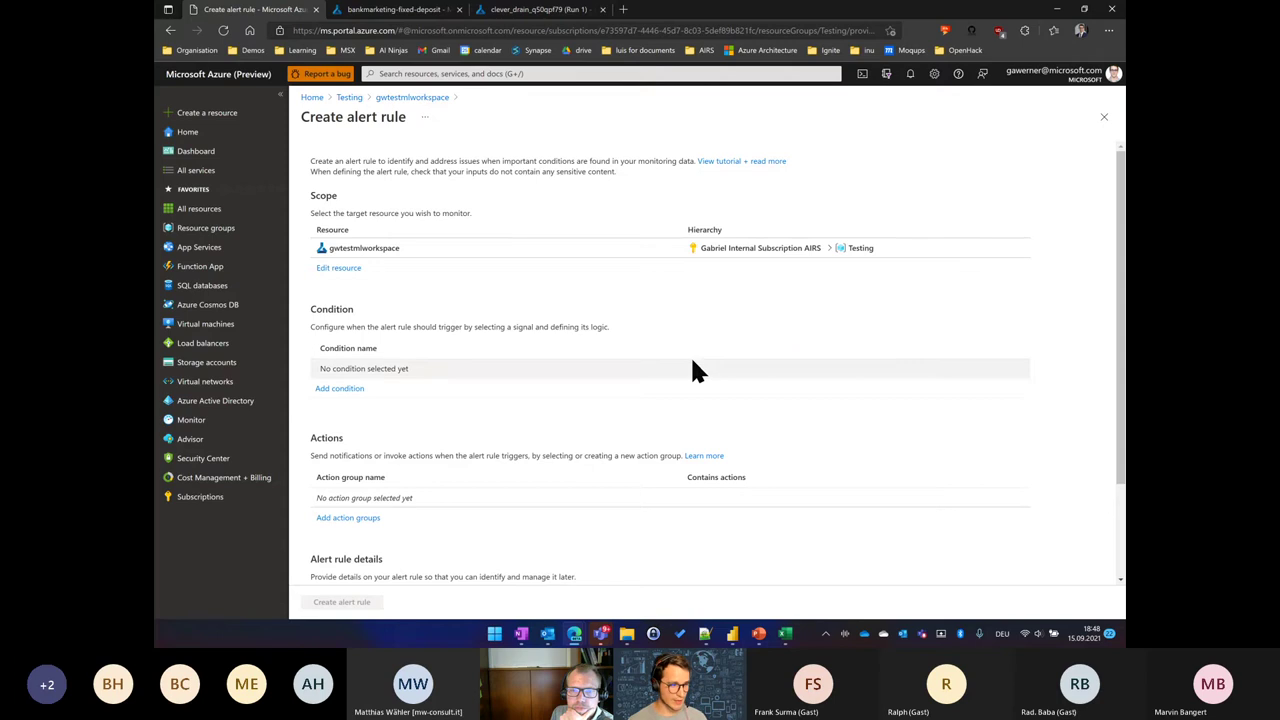
scroll(343, 510, down, 1)
scroll(509, 430, up, 1)
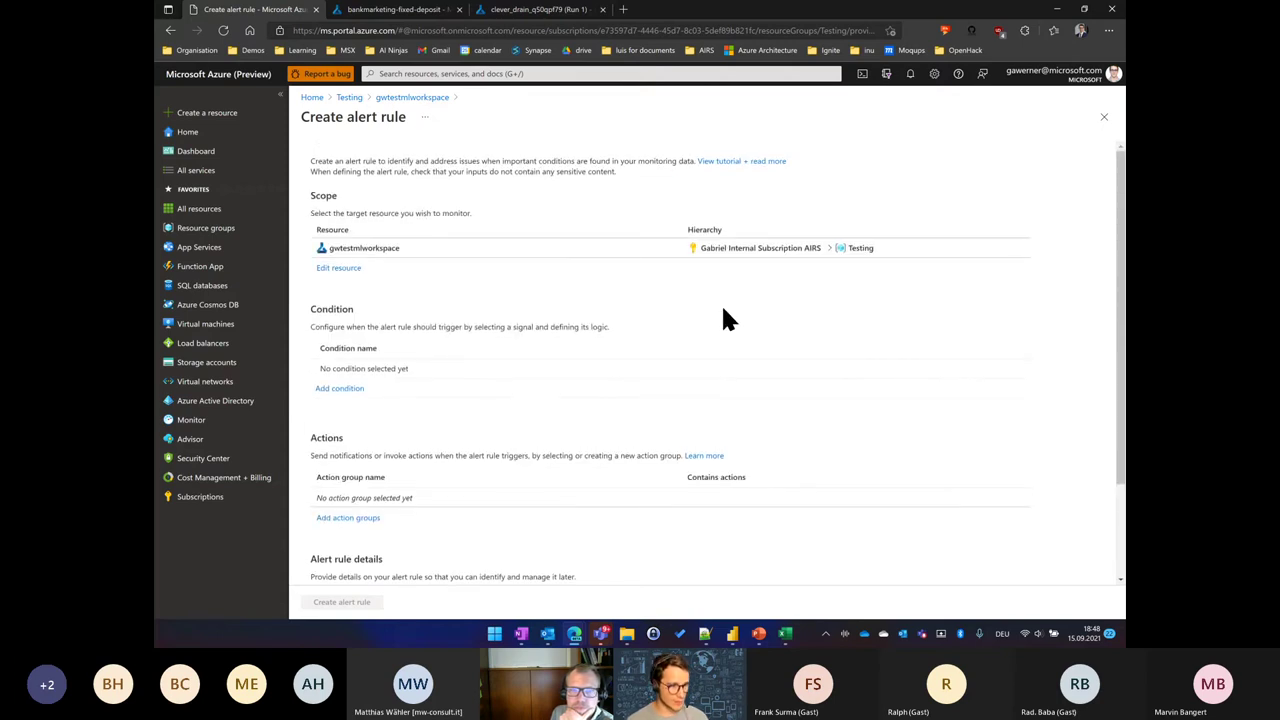
scroll(422, 508, down, 1)
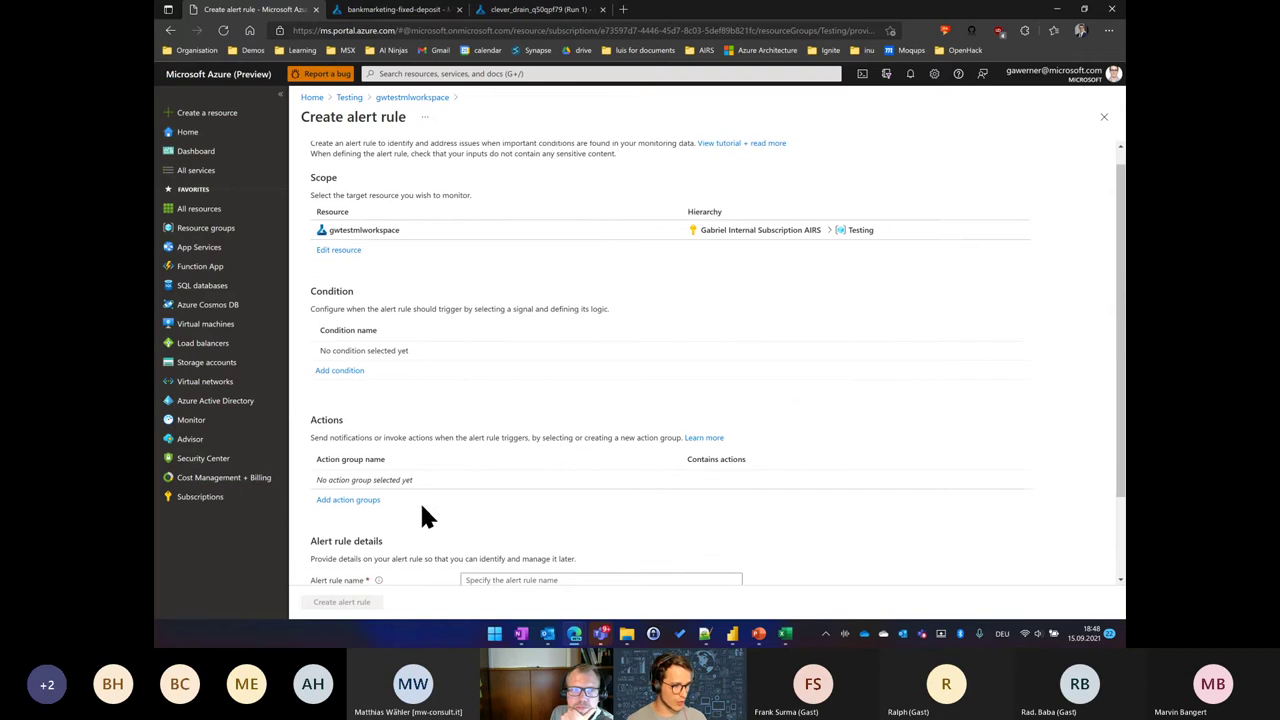
scroll(417, 515, down, 1)
scroll(443, 420, up, 2)
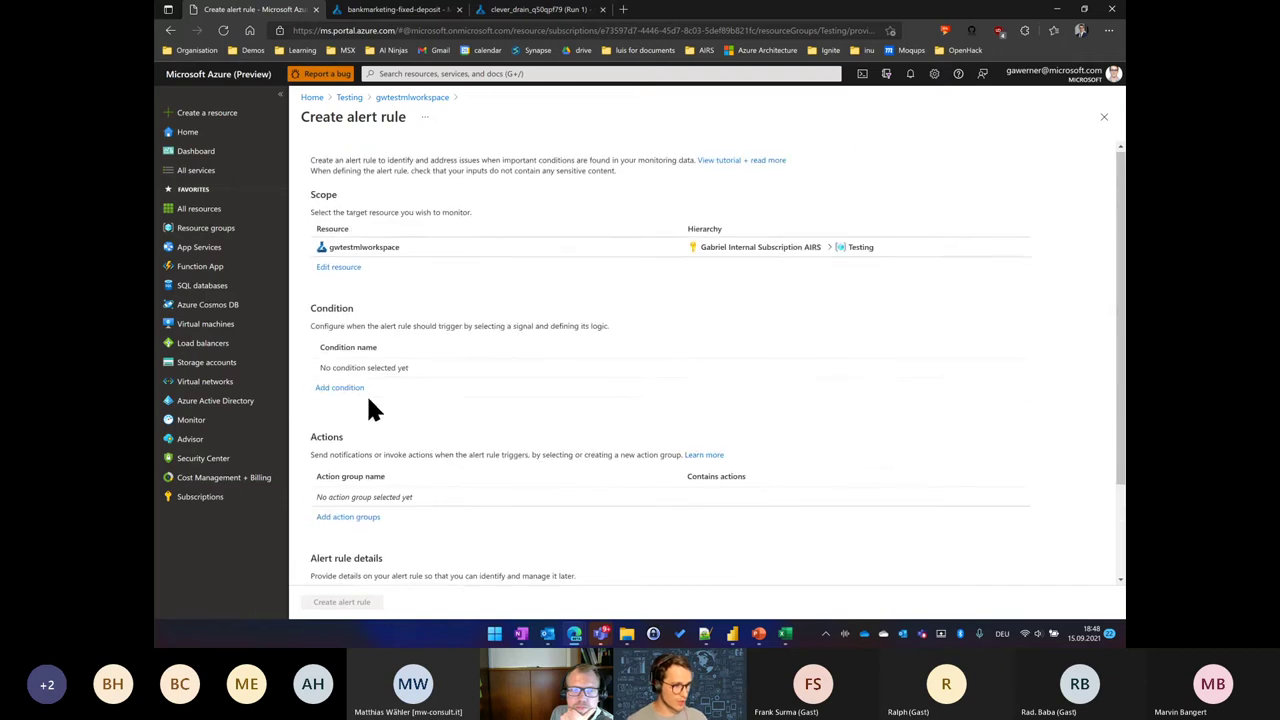
Step: Review the signals and signal types available for the alert rule's condition, leave them unselected, and look through the alert rule details
click(352, 389)
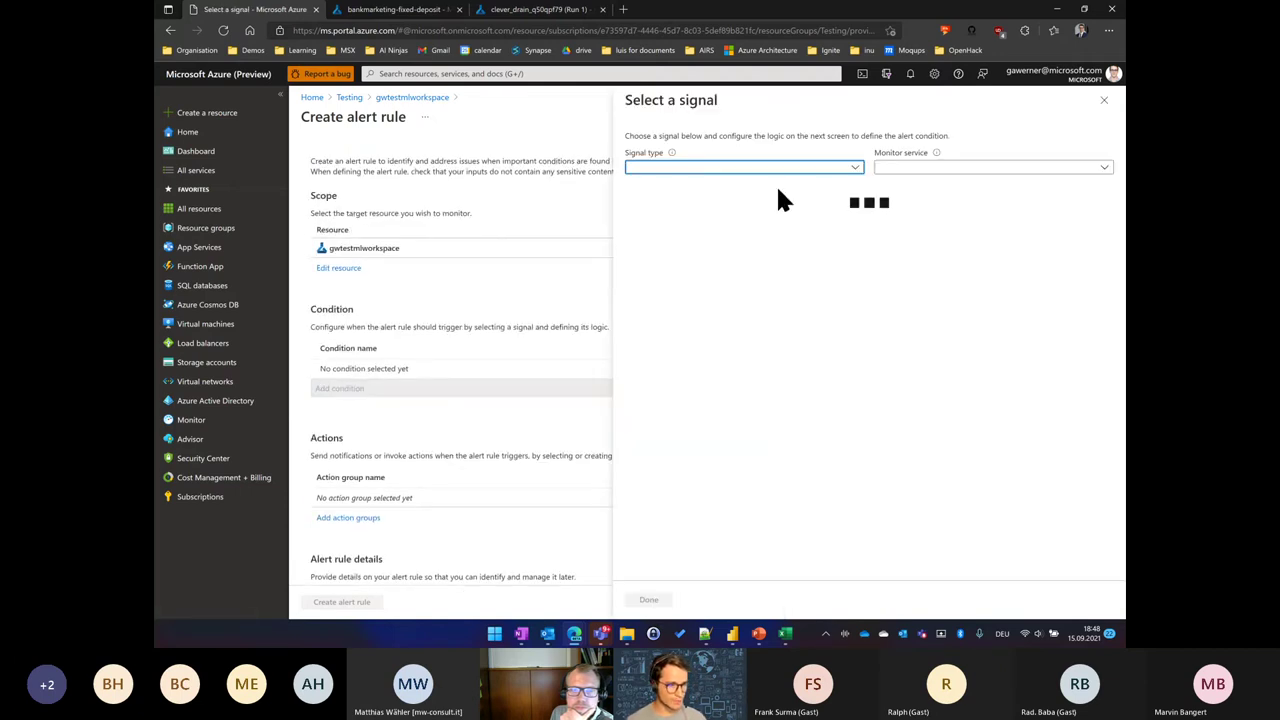
click(820, 168)
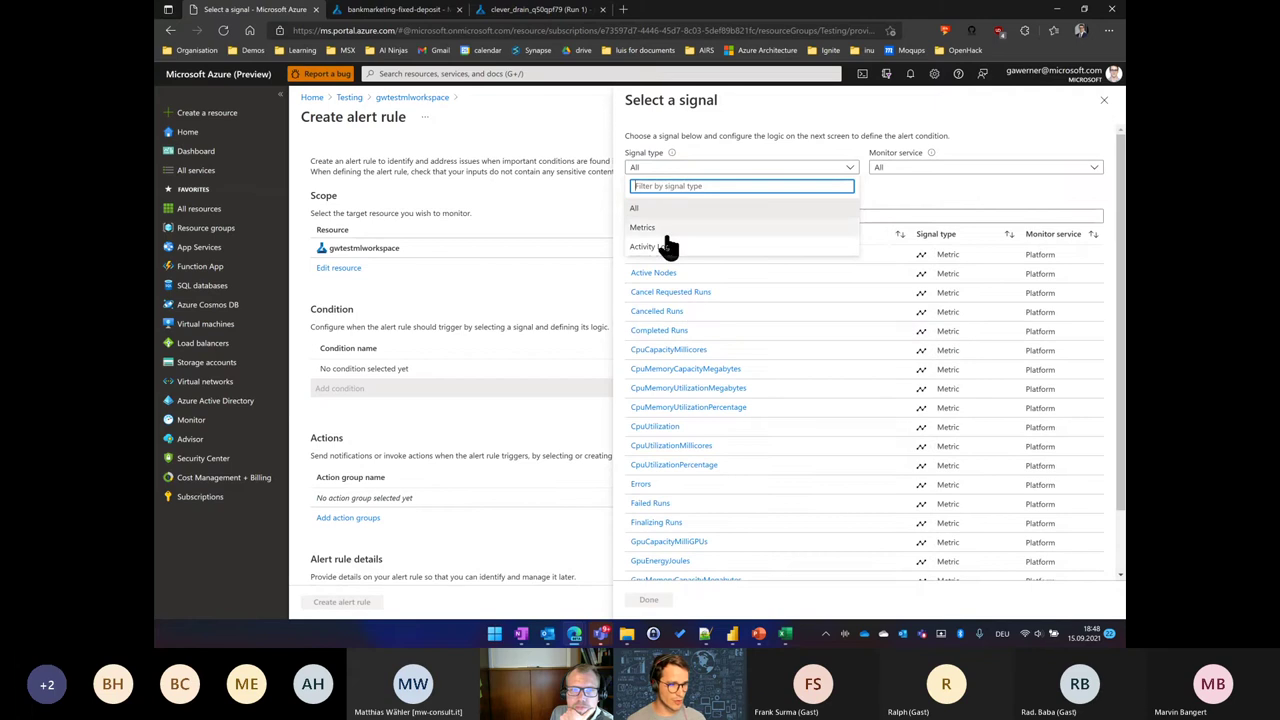
click(560, 270)
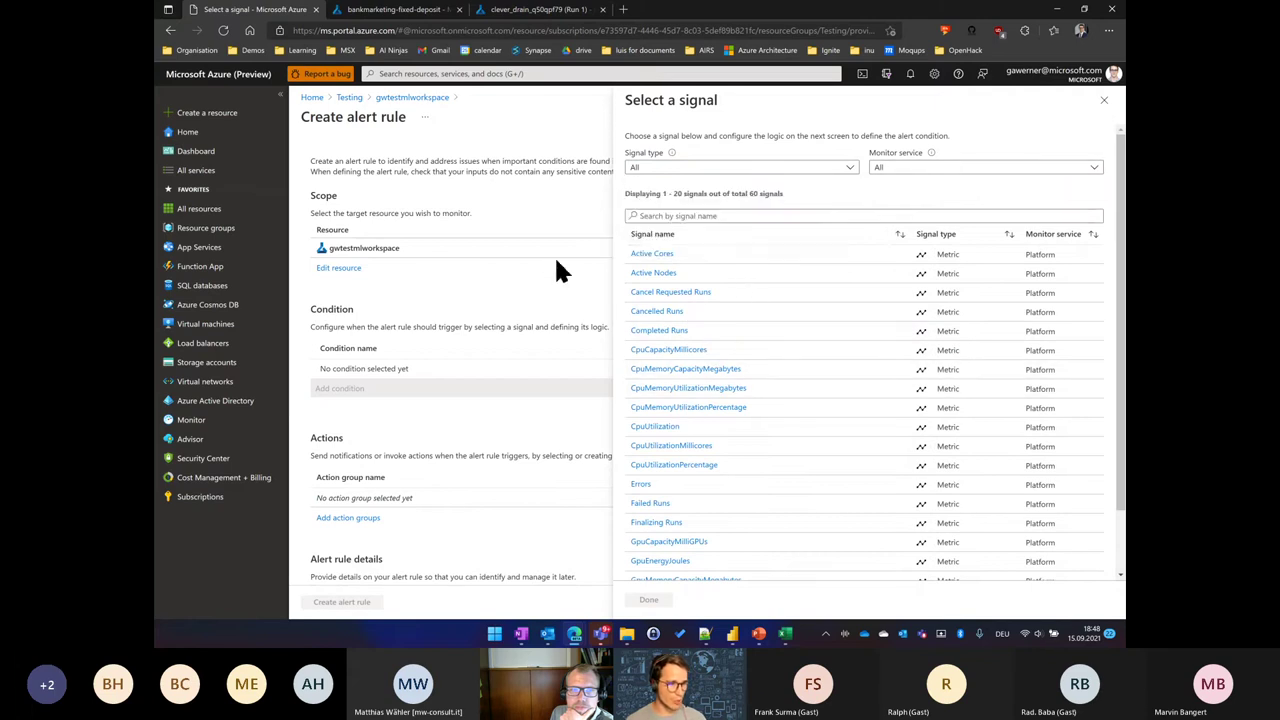
click(1103, 101)
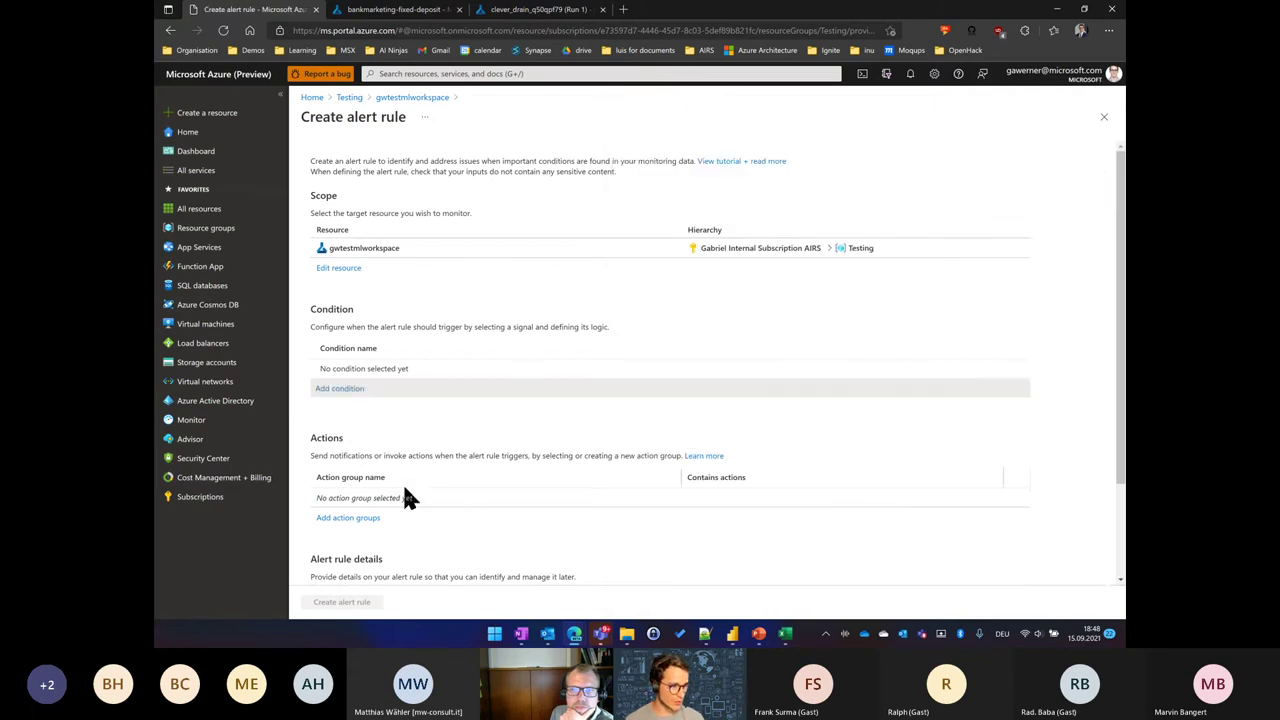
scroll(402, 490, down, 1)
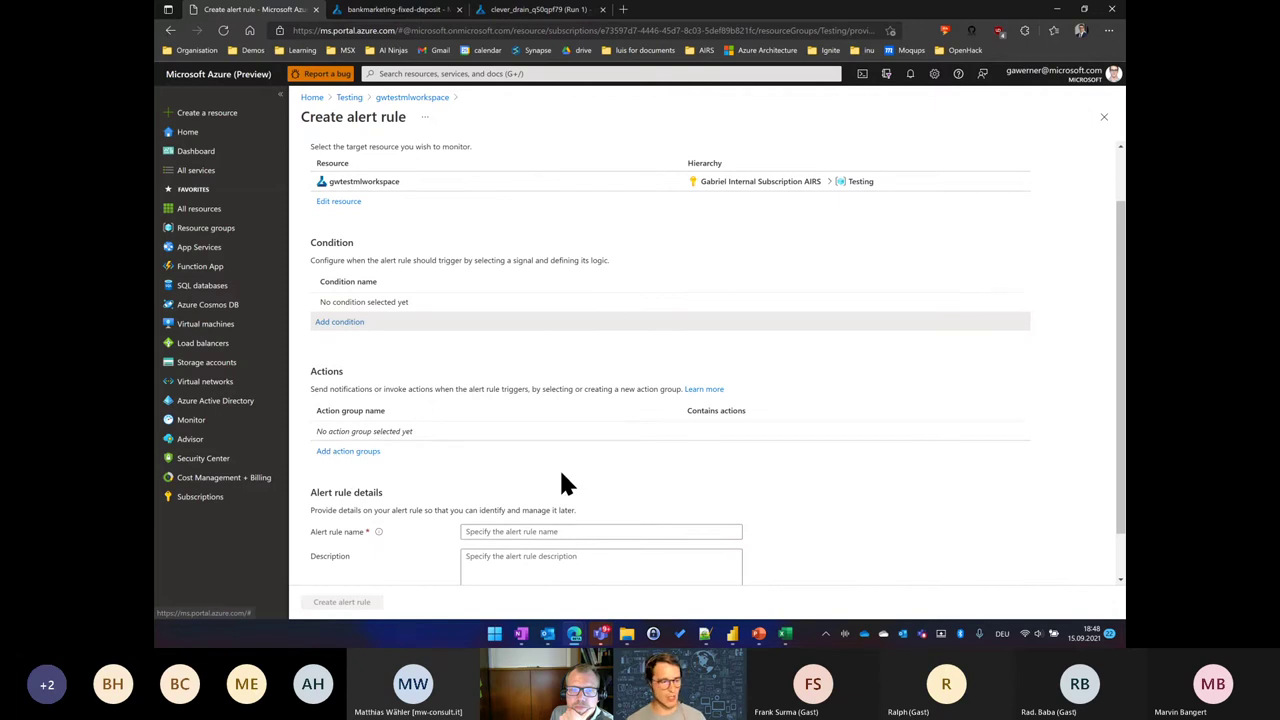
scroll(559, 485, down, 1)
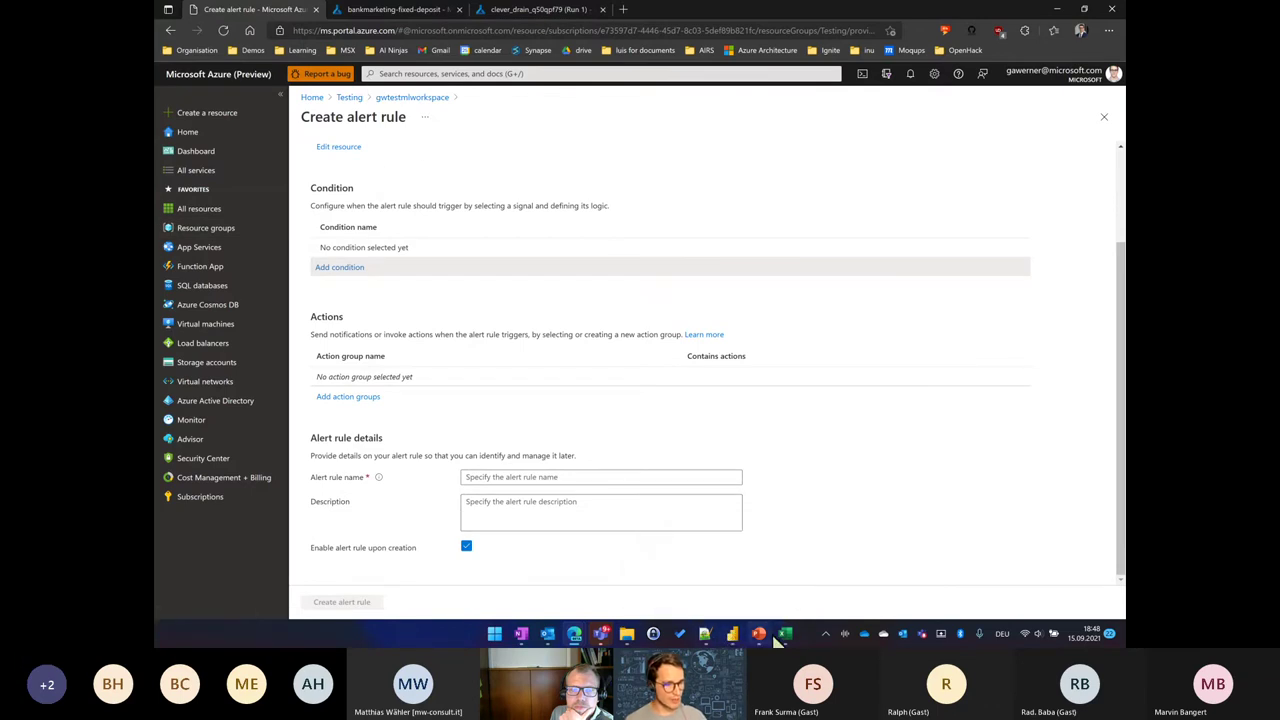
Step: Search the installed apps for "pow" and launch the match, and switch to the PBI User Group.pptx presentation in PowerPoint
mouse_move(780, 637)
mouse_move(733, 633)
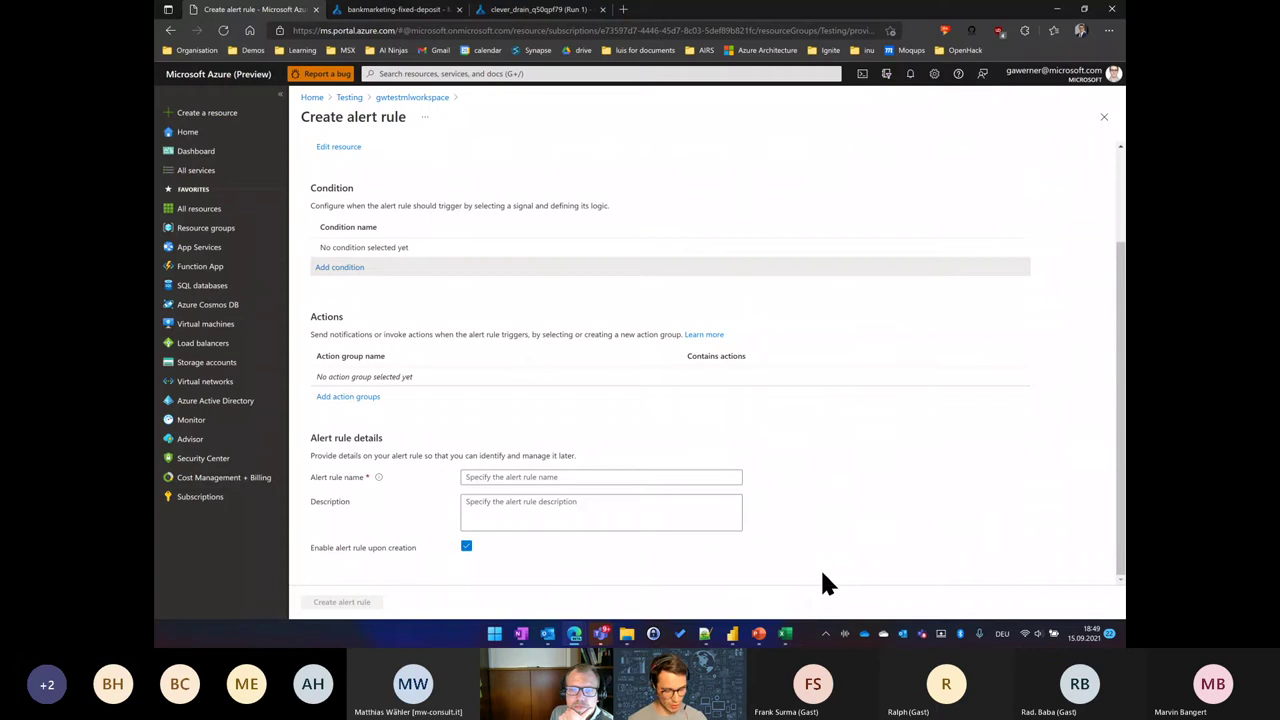
key(super)
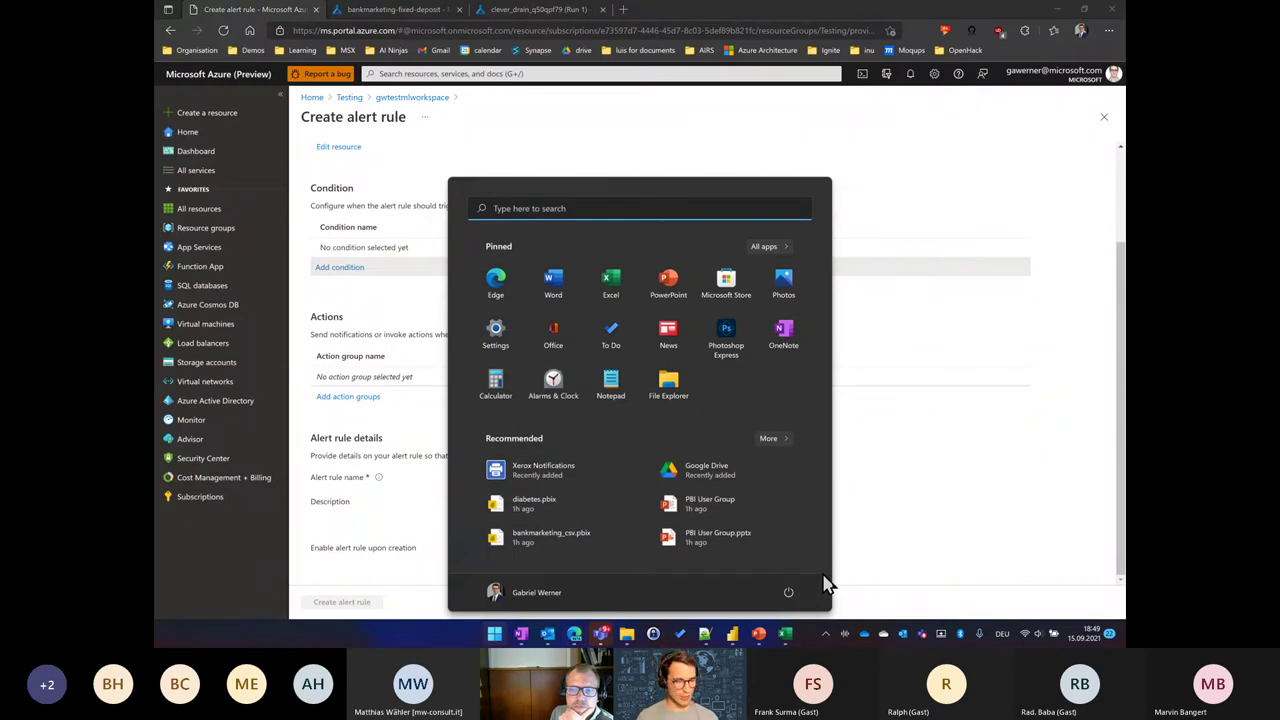
text(pow)
key(Return)
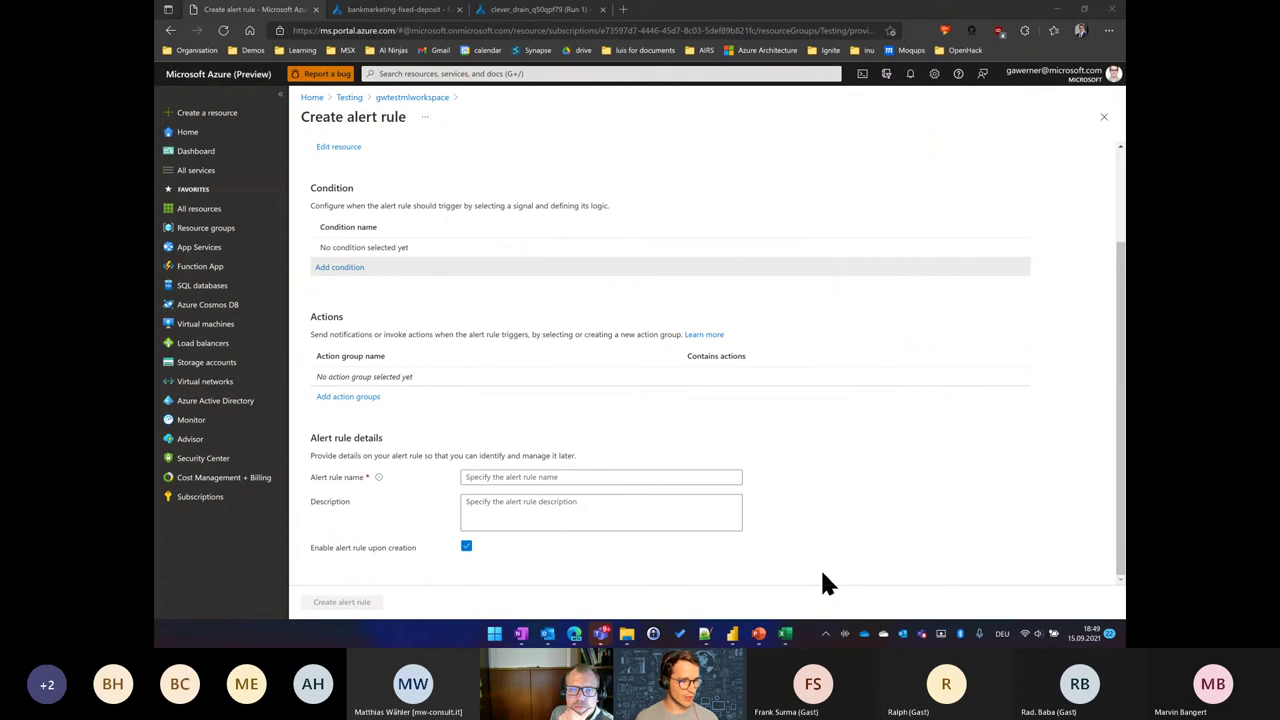
click(759, 634)
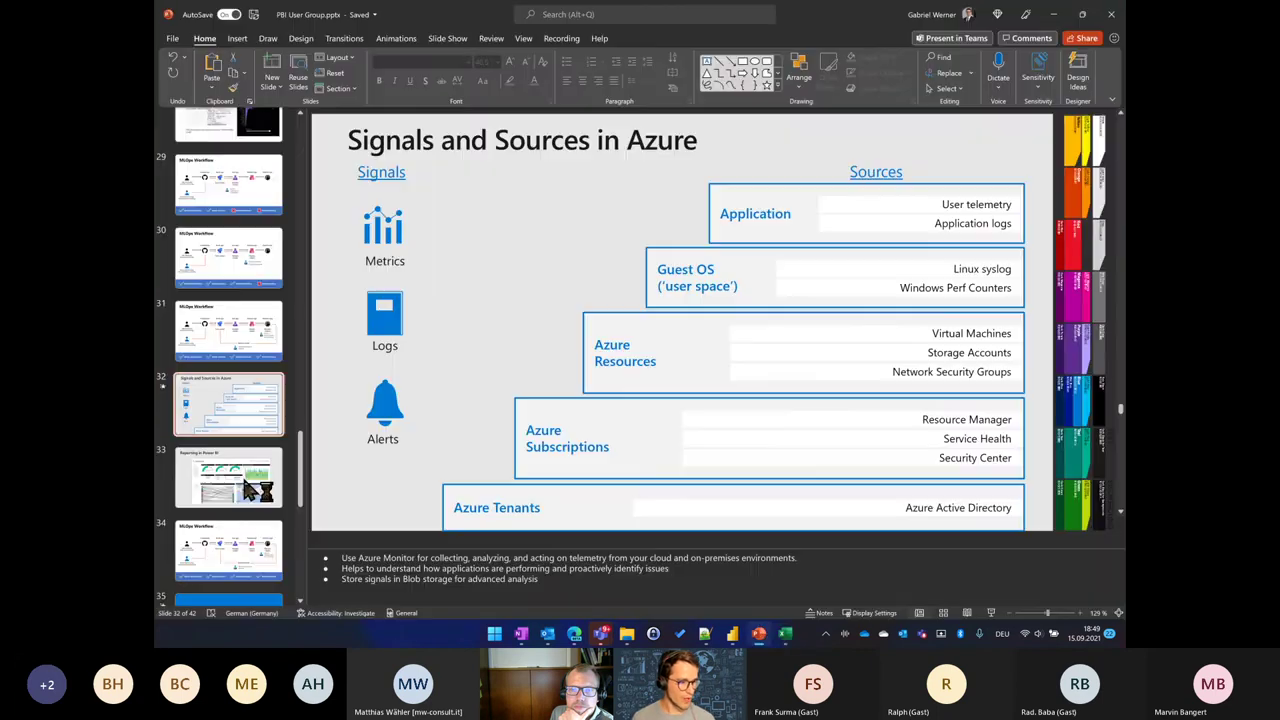
Step: Show slide 34, MLOps Workflow, and switch to the bankmarketing-fixed-deposit endpoint page of Azure Machine Learning in the browser
scroll(214, 500, down, 3)
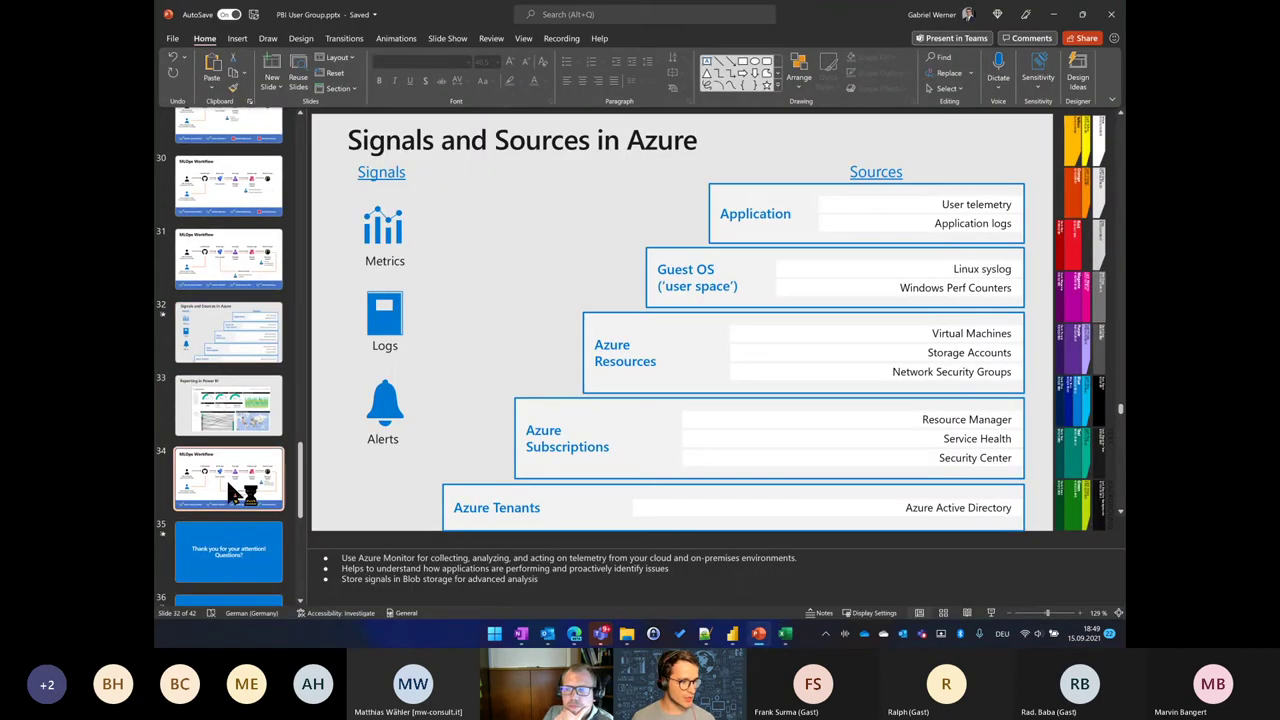
click(230, 490)
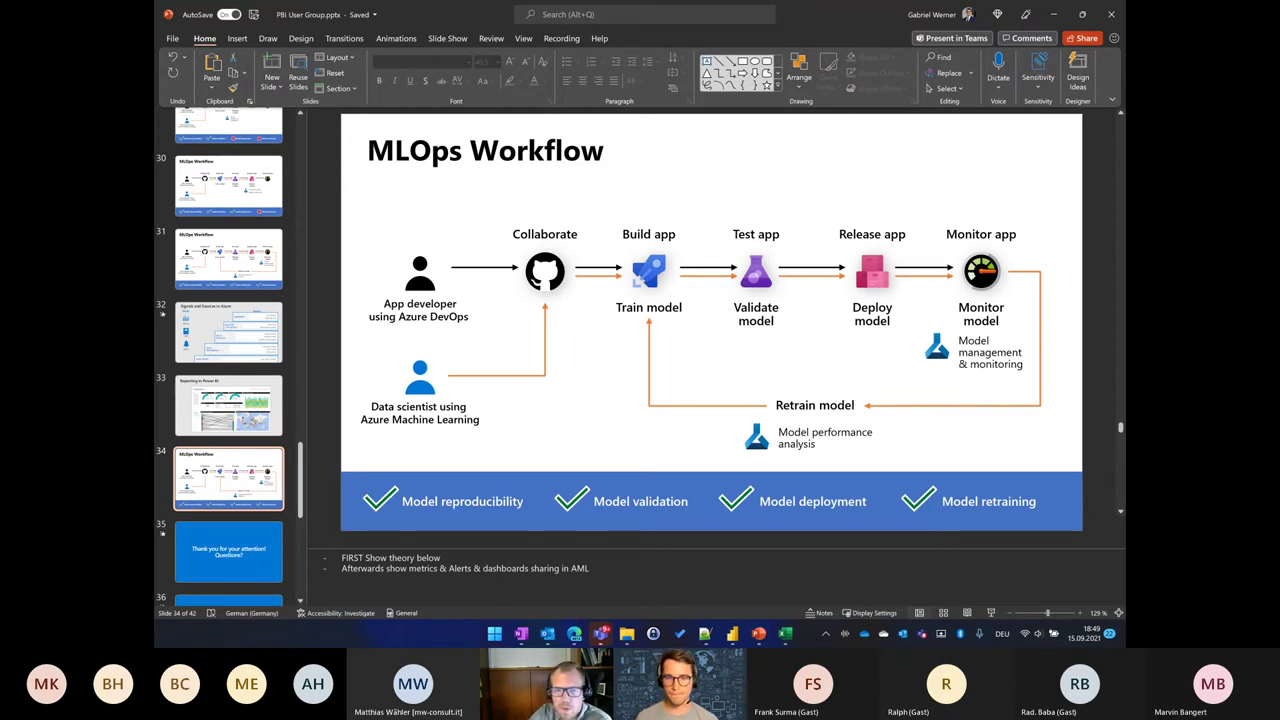
click(574, 639)
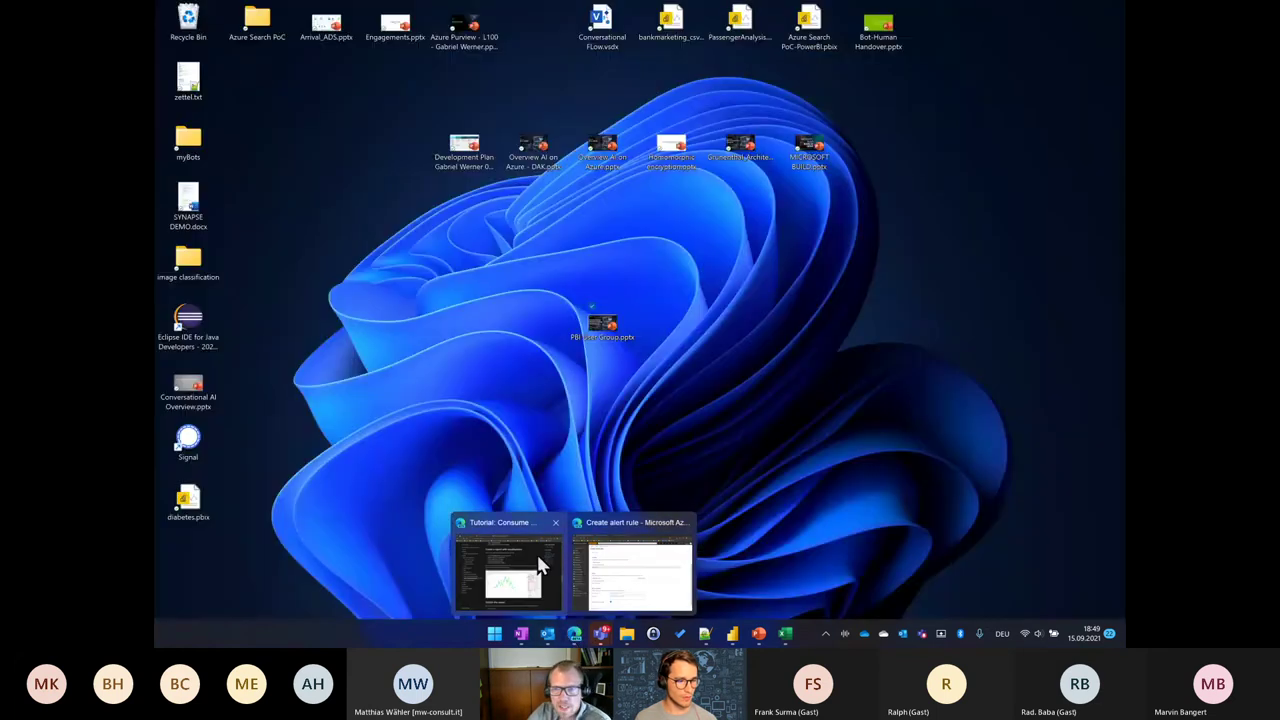
click(596, 556)
click(422, 12)
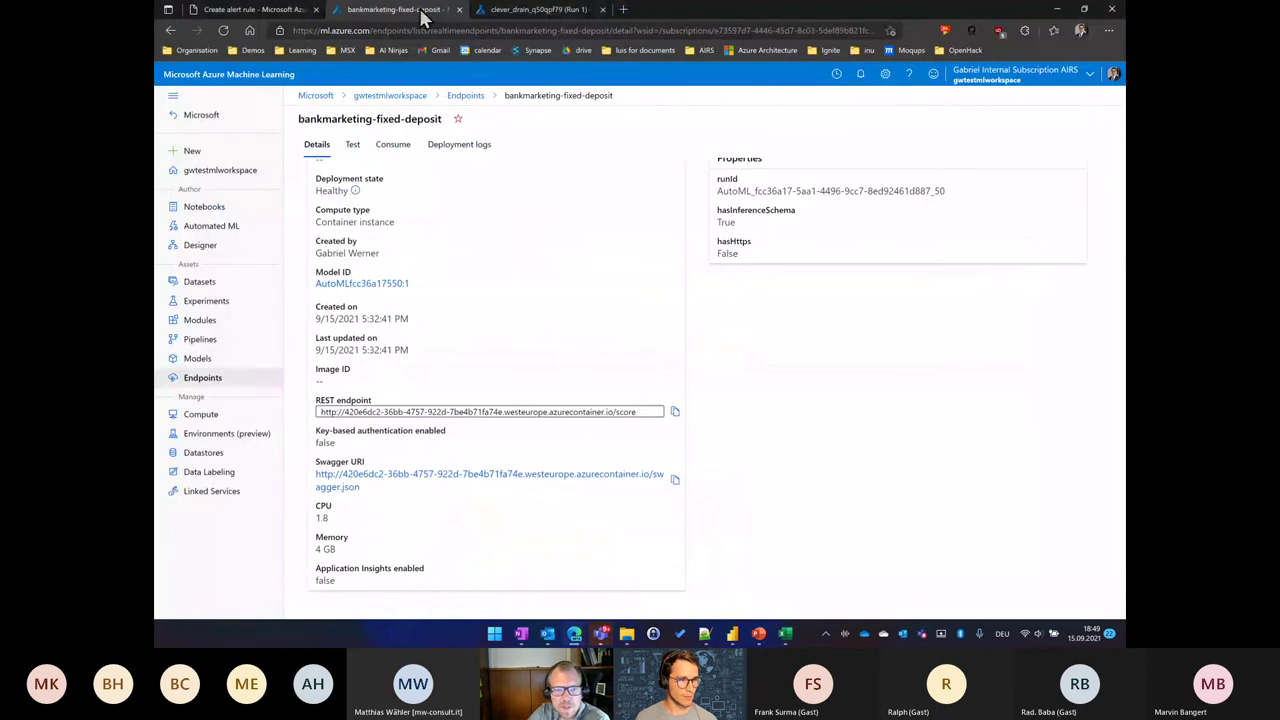
Step: Open Run 1 of the bankmarketing-fixed-deposit experiment from the recent Automated ML runs and view its trained models
click(230, 228)
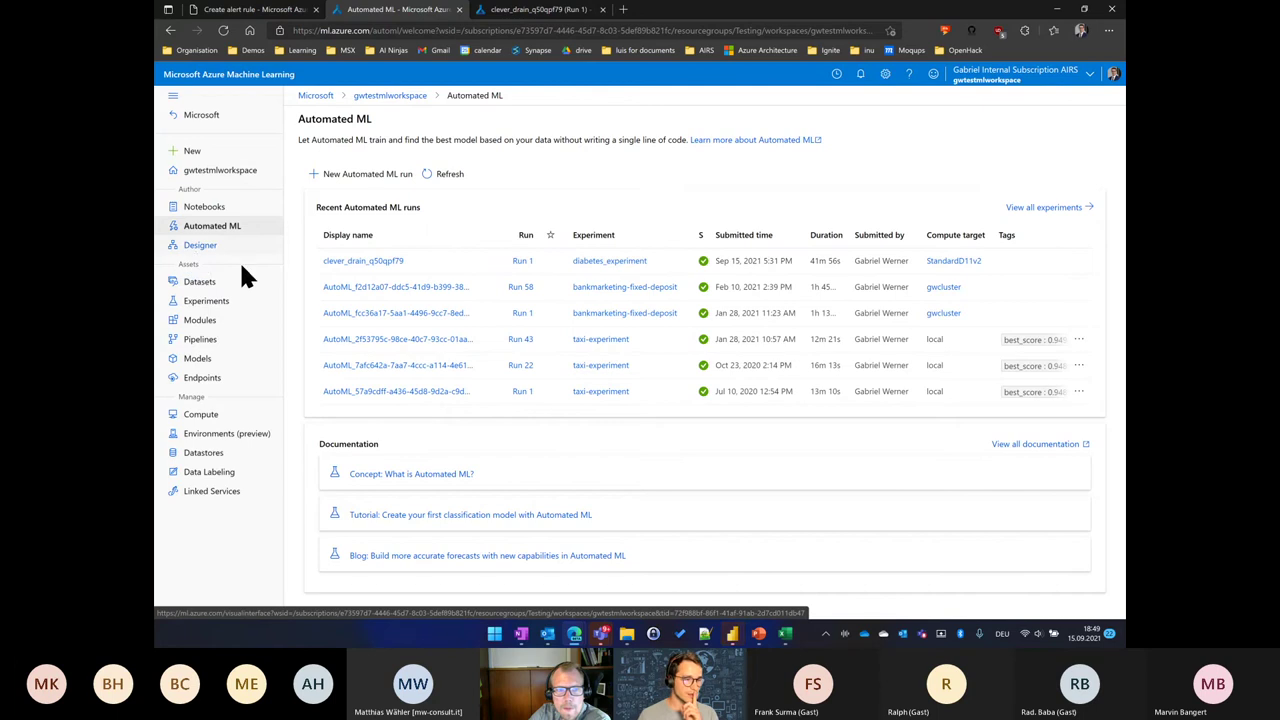
click(410, 314)
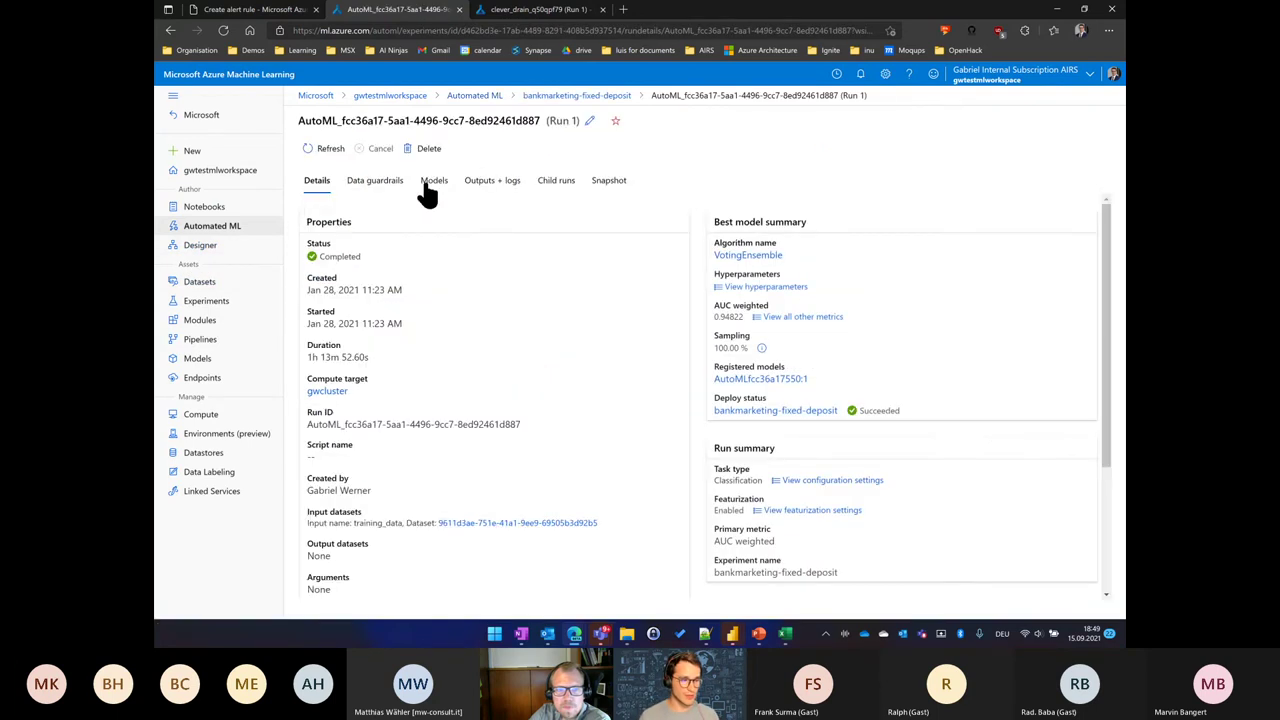
click(433, 182)
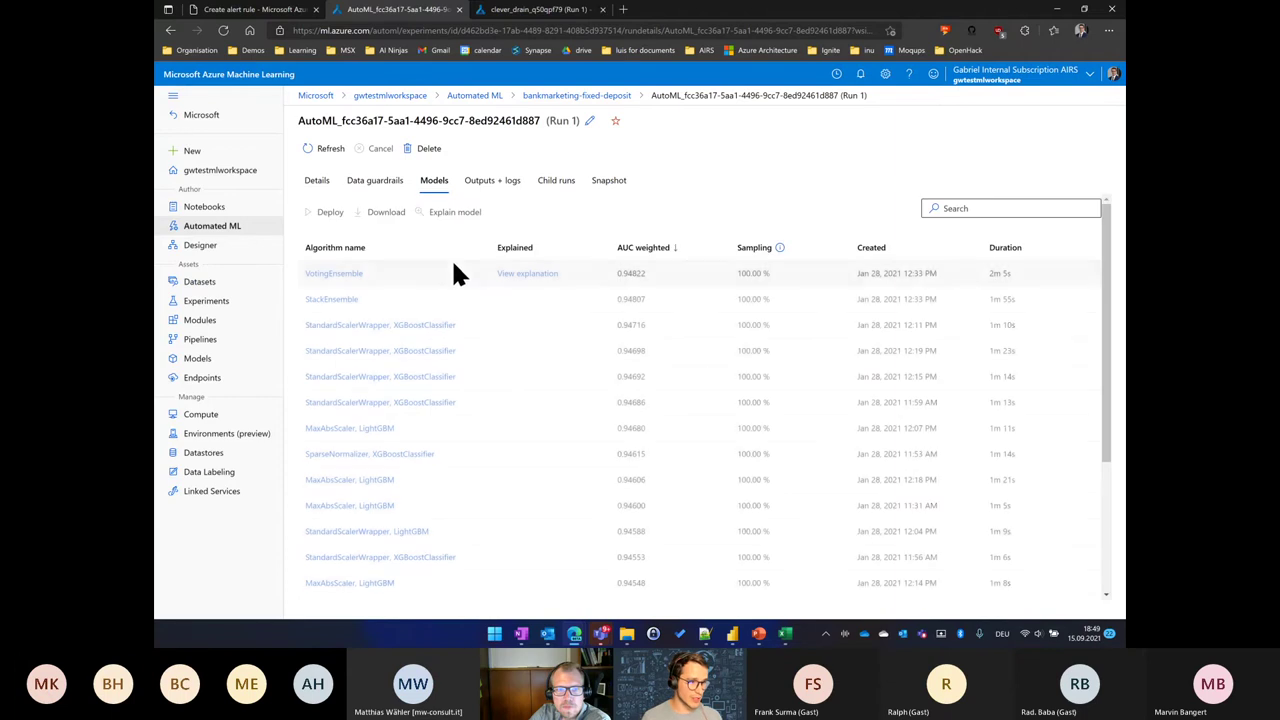
Step: Open the explanations of the bank marketing run's top model, turn on the previous dashboard experience and view global importance
click(490, 327)
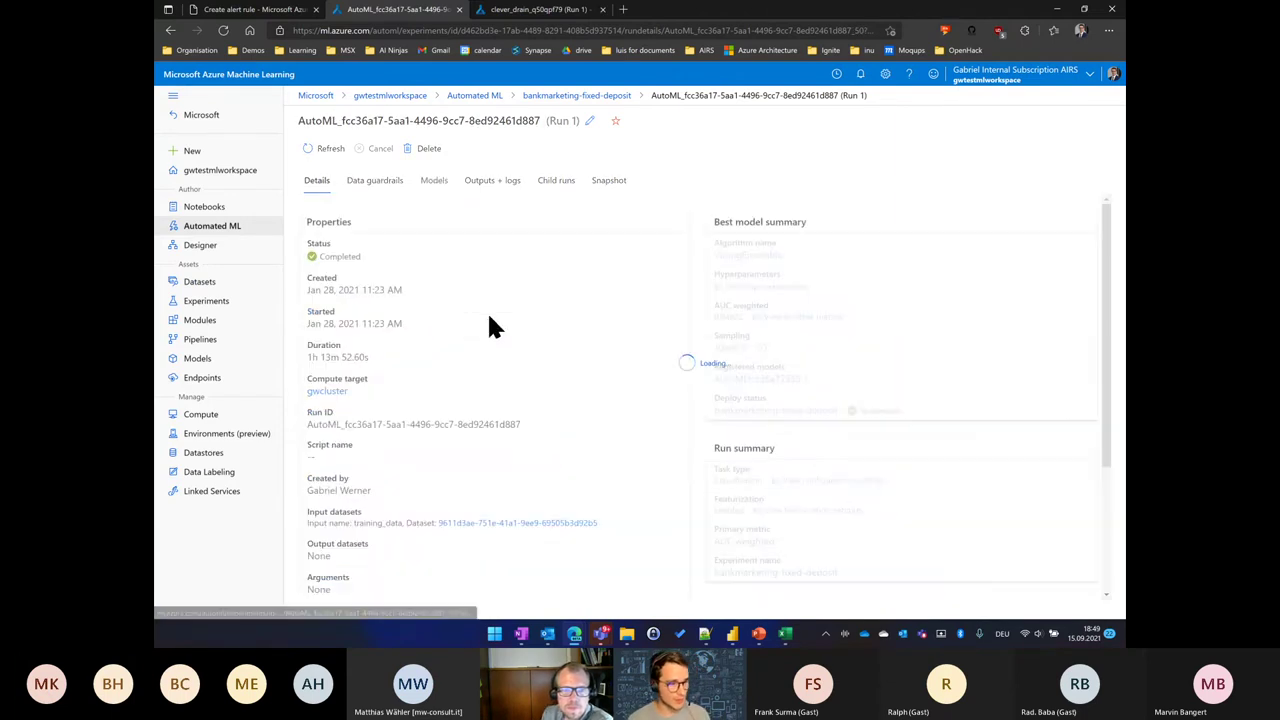
click(430, 183)
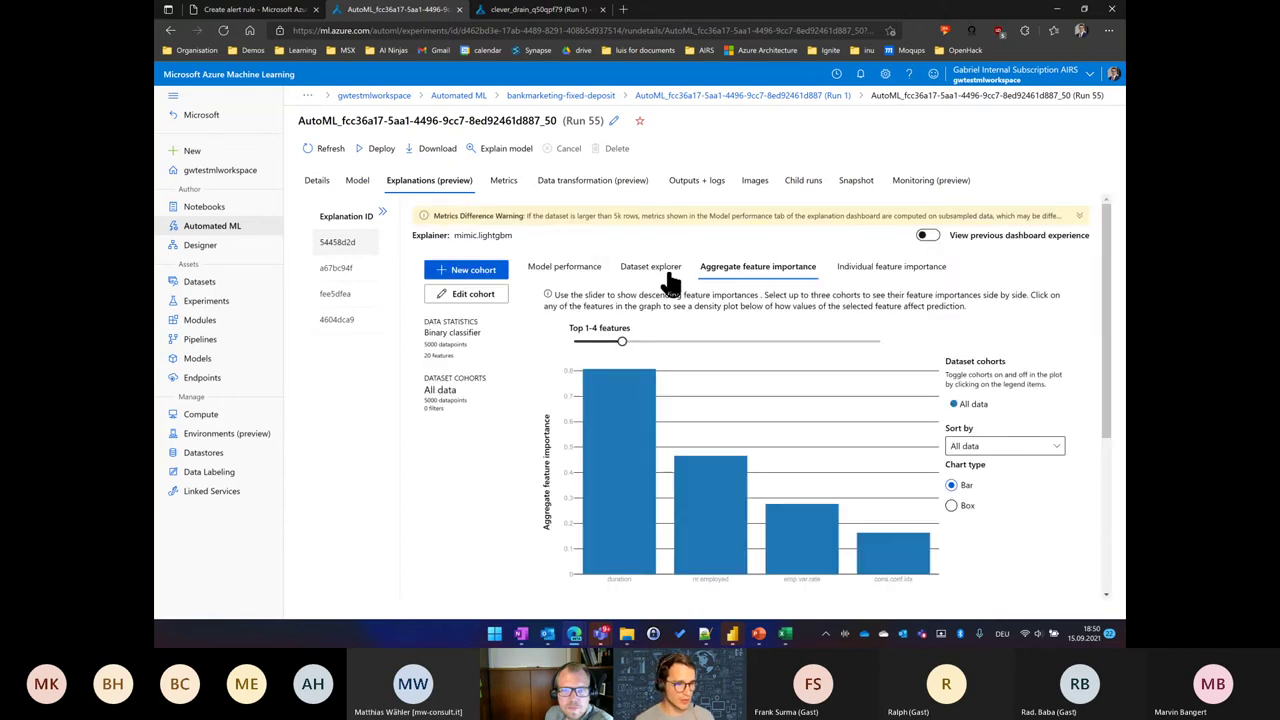
click(929, 236)
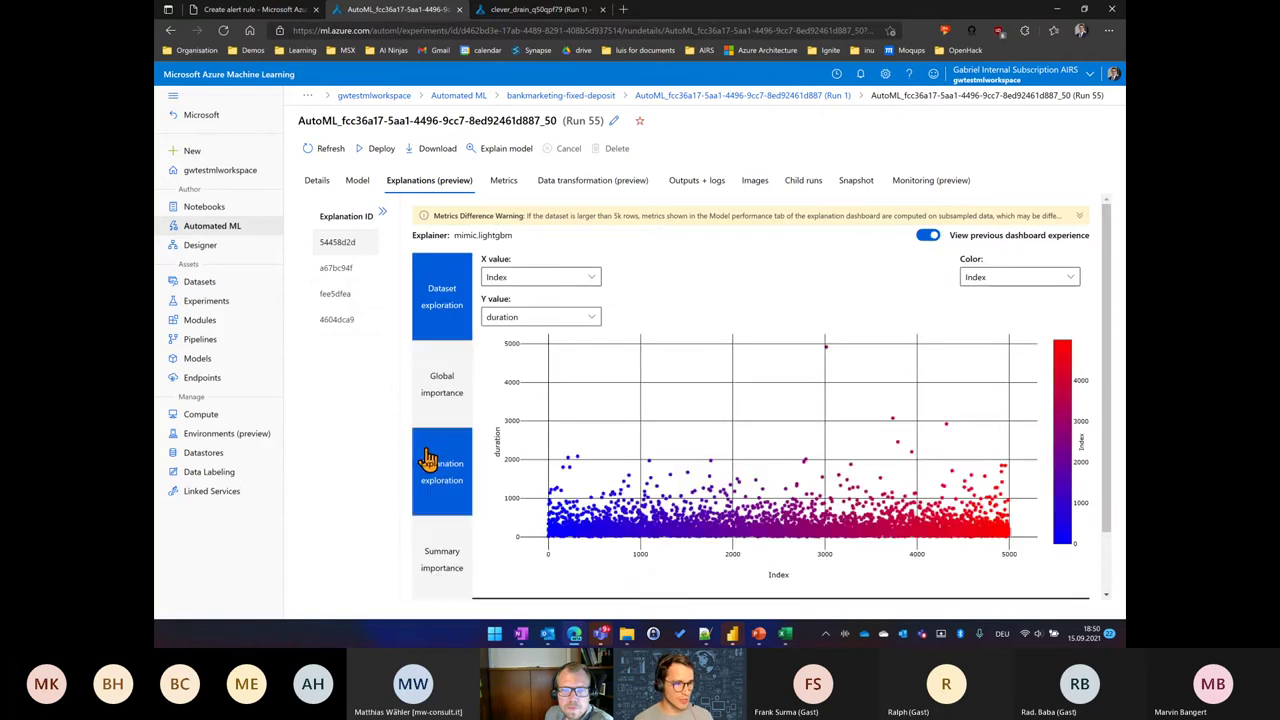
click(442, 372)
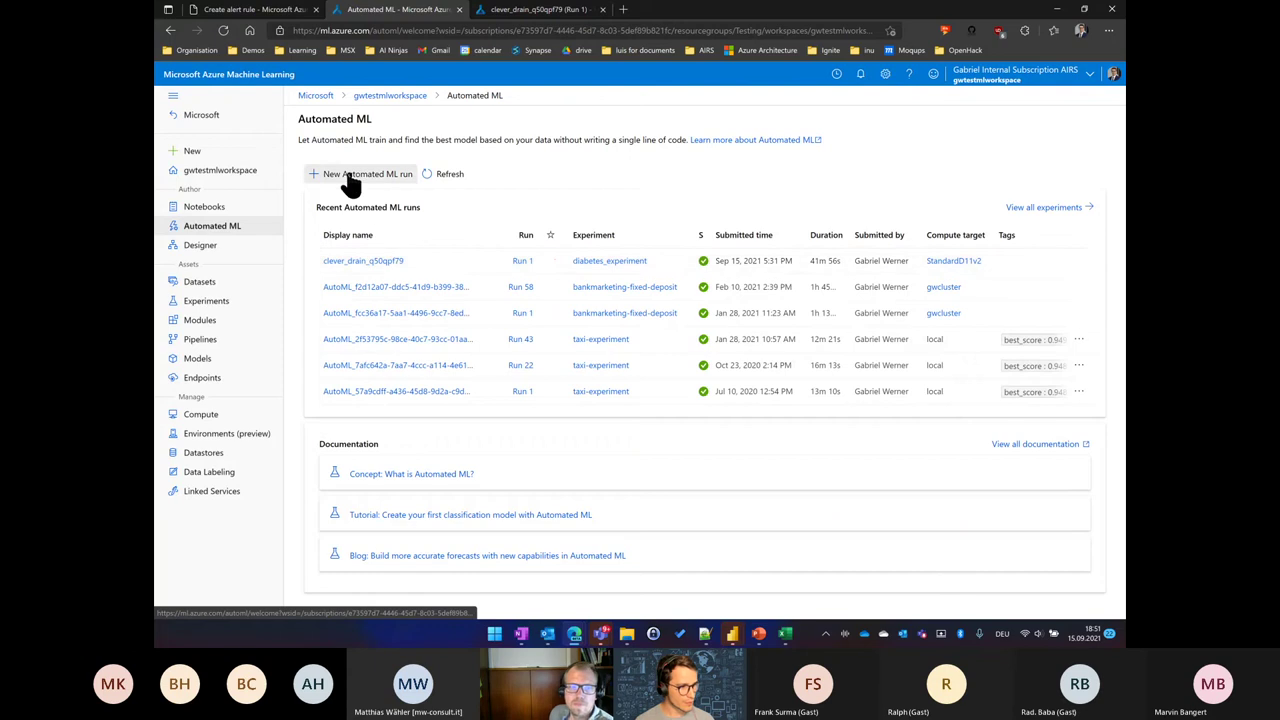
Step: Start a new Automated ML run with banking_csv as its dataset and continue to the run configuration
click(352, 174)
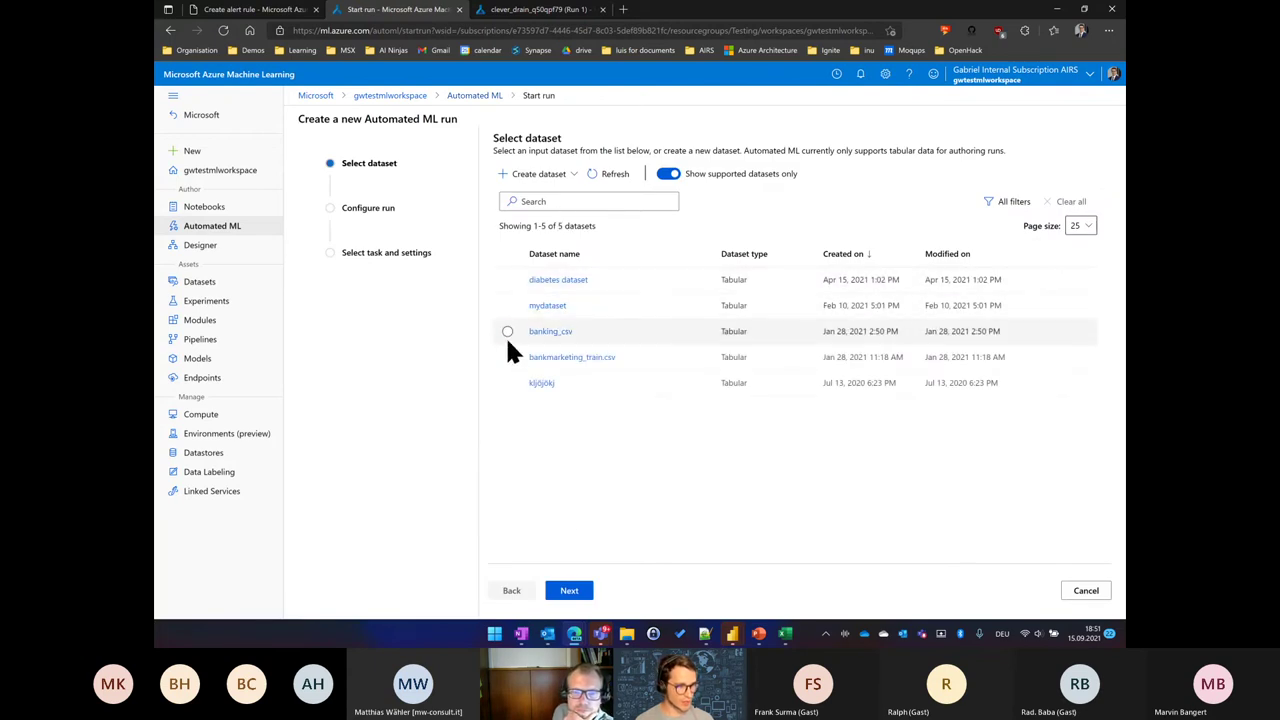
click(584, 592)
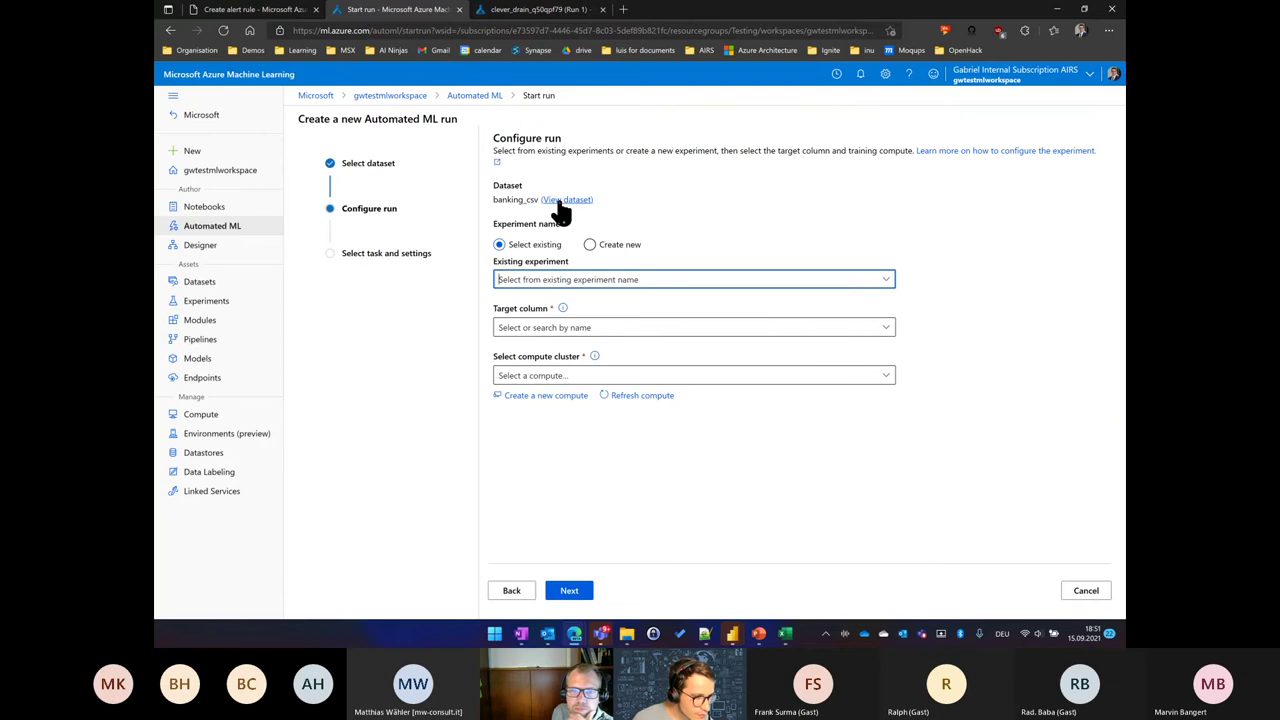
click(508, 588)
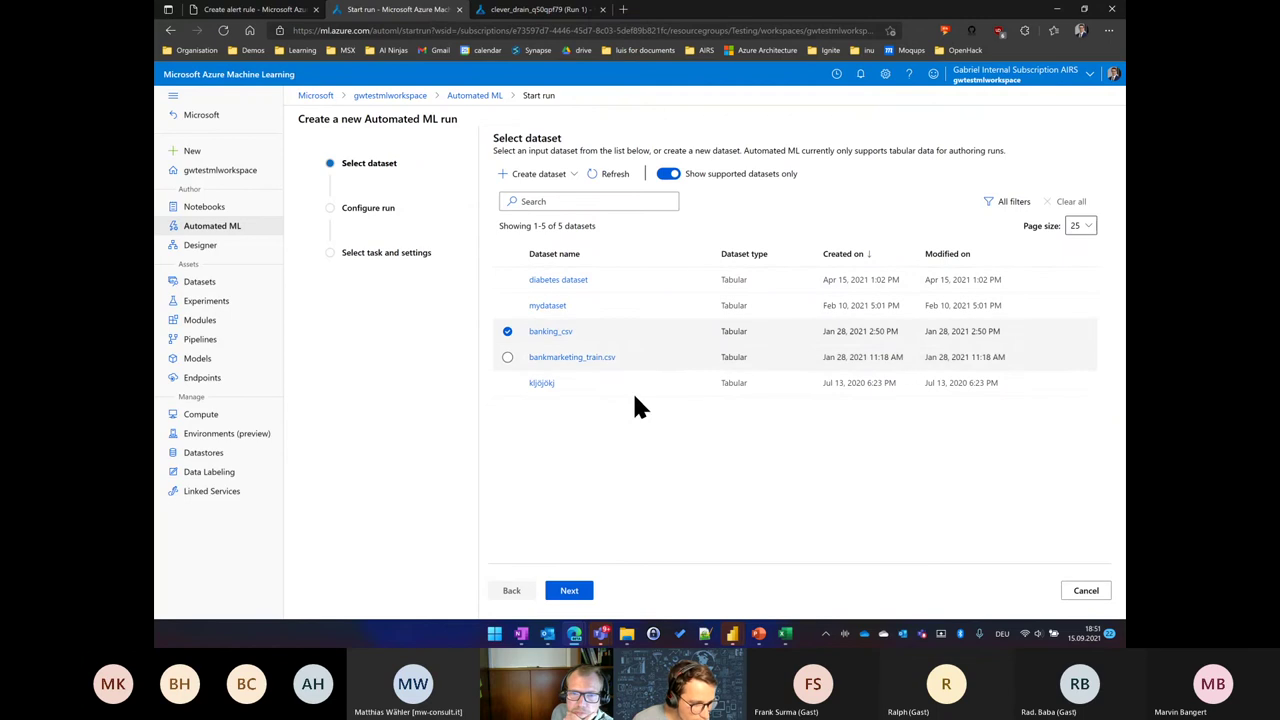
click(570, 591)
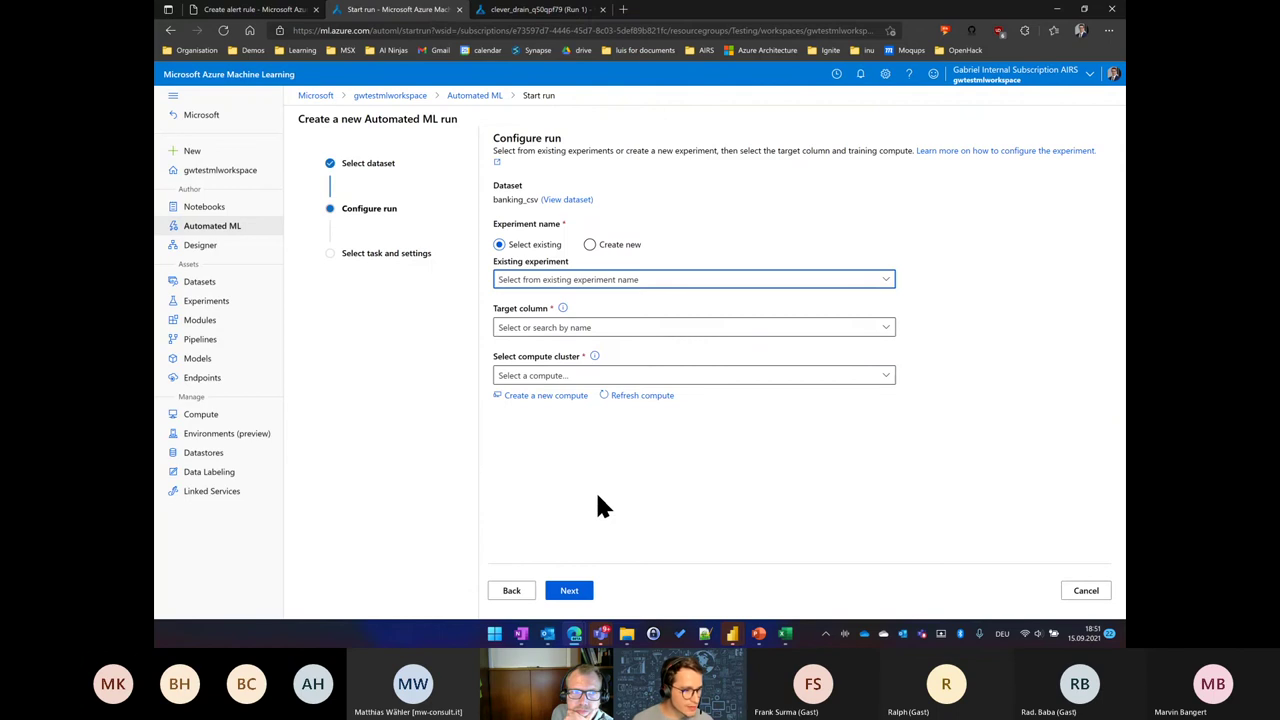
Step: Configure the run with existing experiment my-experiment, target column y (String) and compute cluster gwcluster, and proceed to the task type settings
click(586, 279)
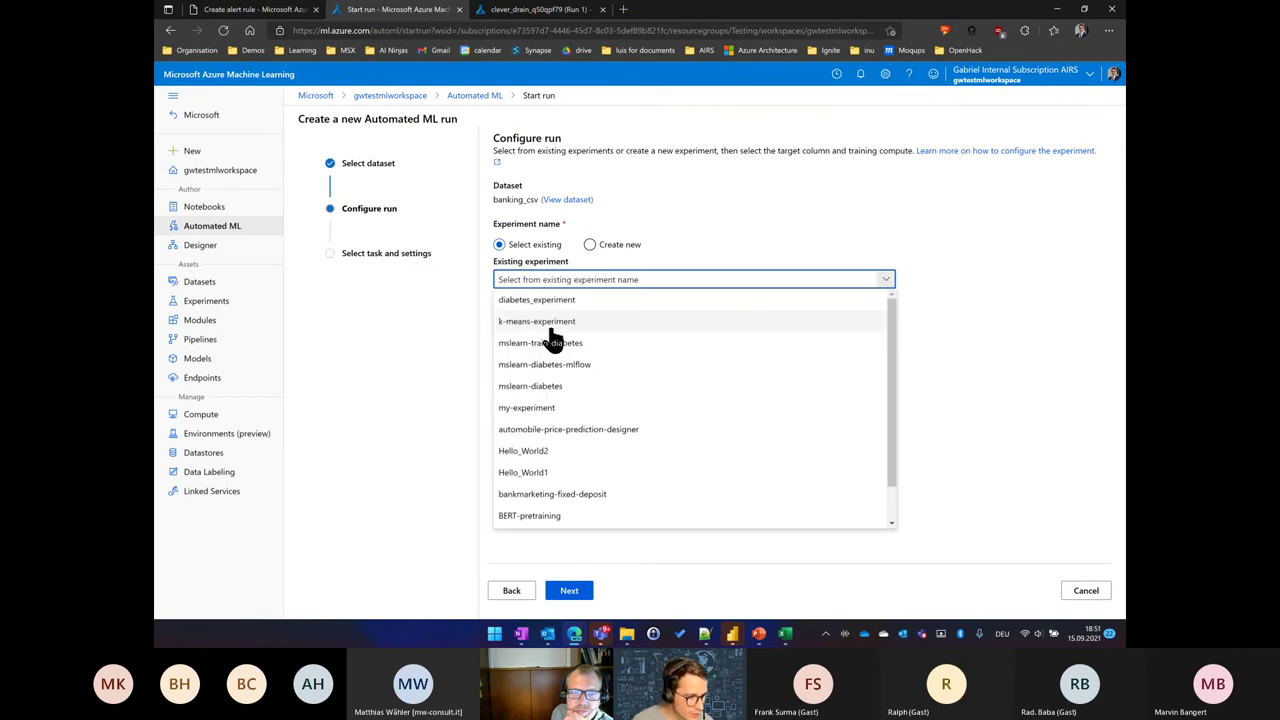
click(551, 409)
click(529, 328)
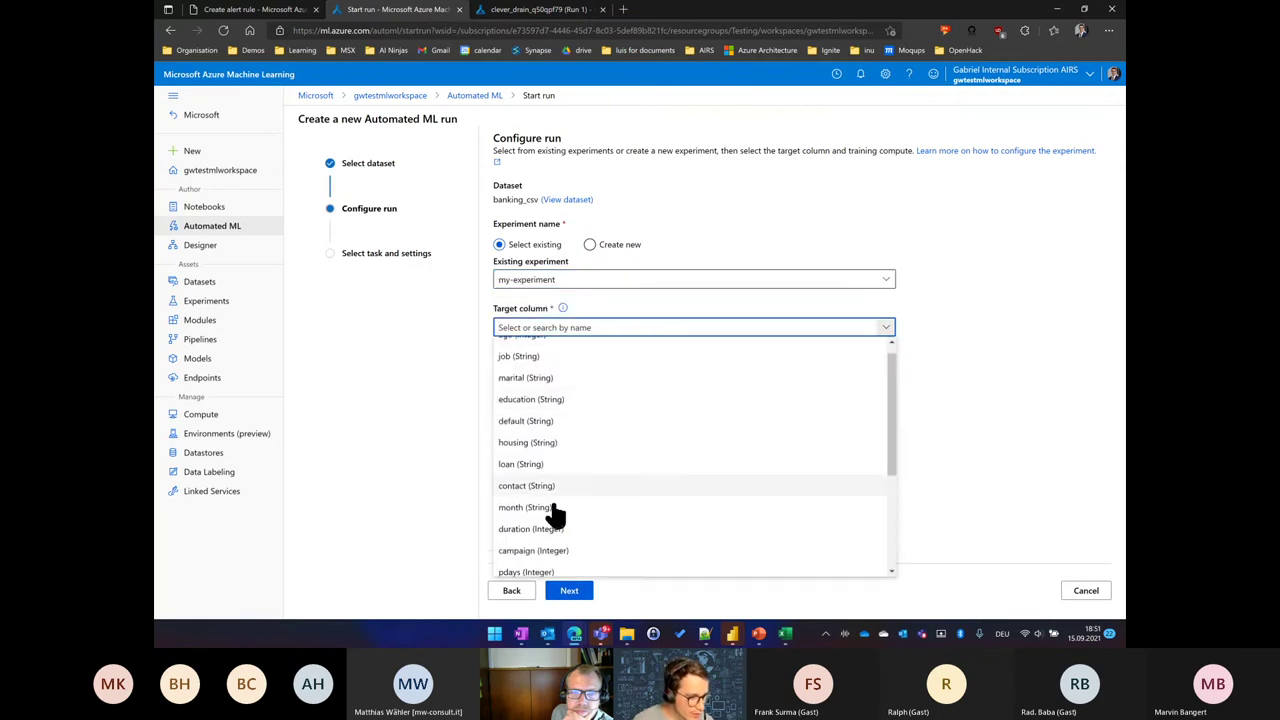
scroll(550, 530, down, 5)
click(546, 569)
click(553, 376)
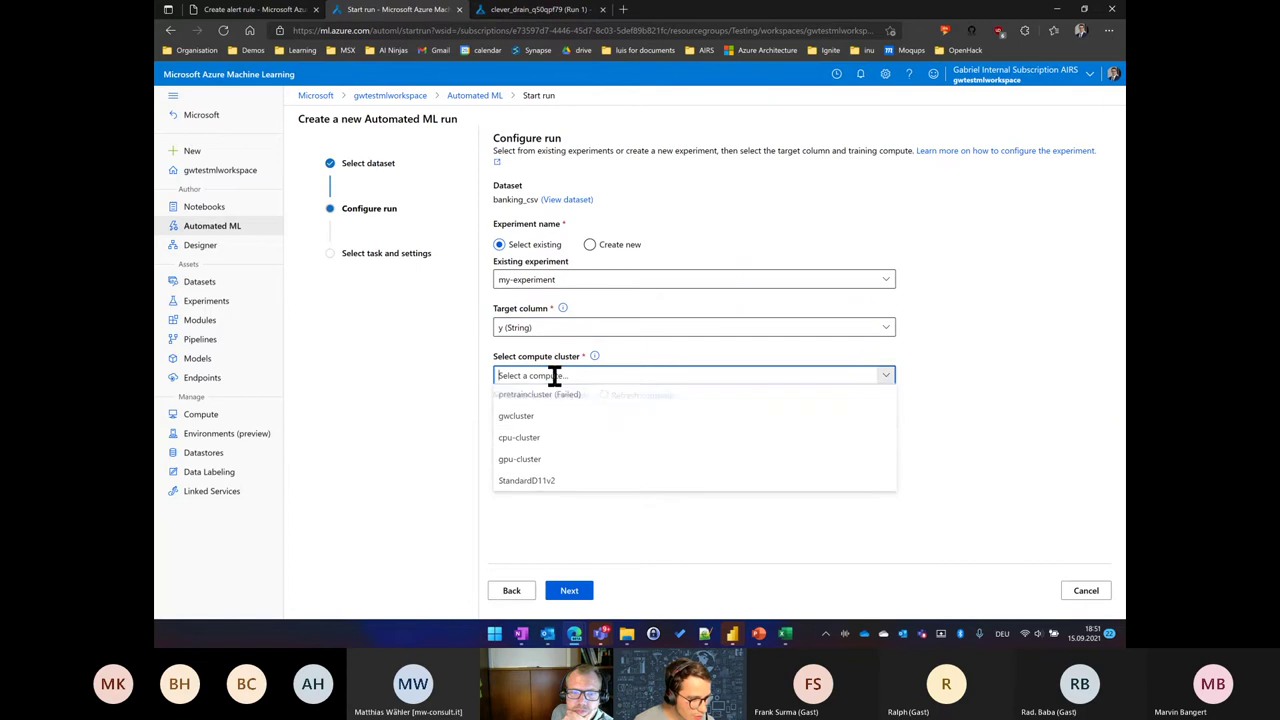
click(558, 417)
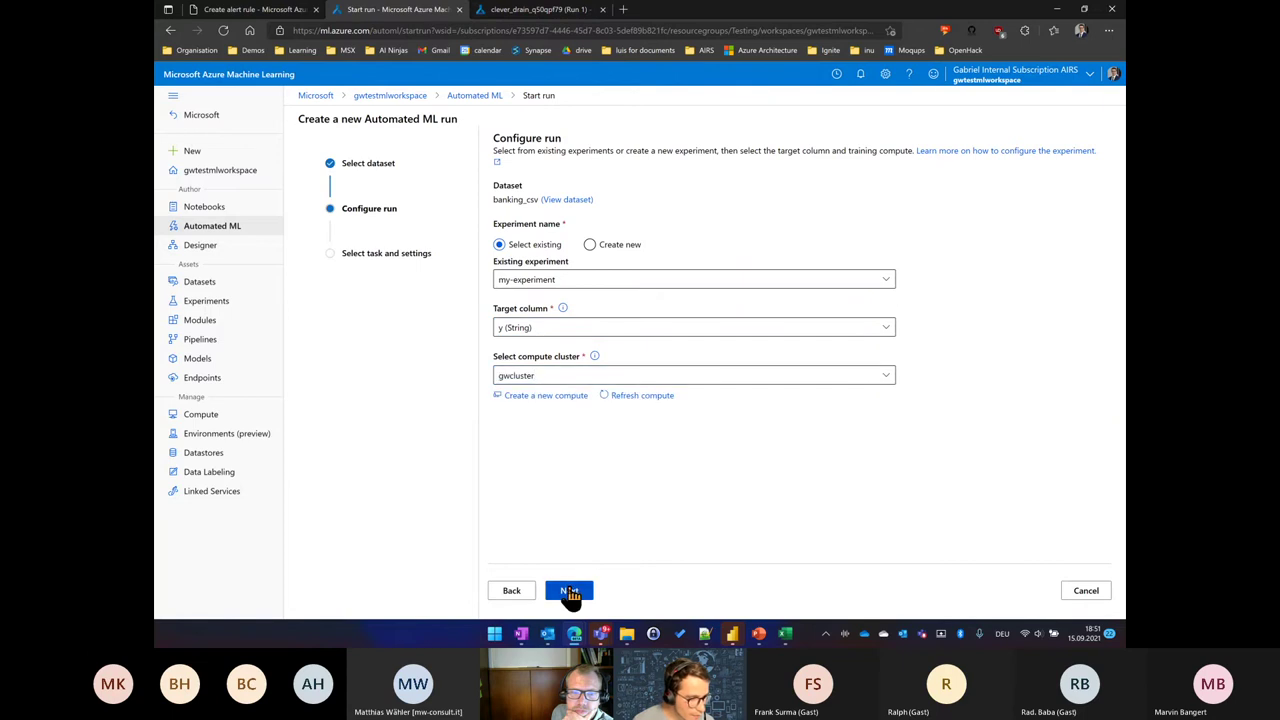
click(570, 591)
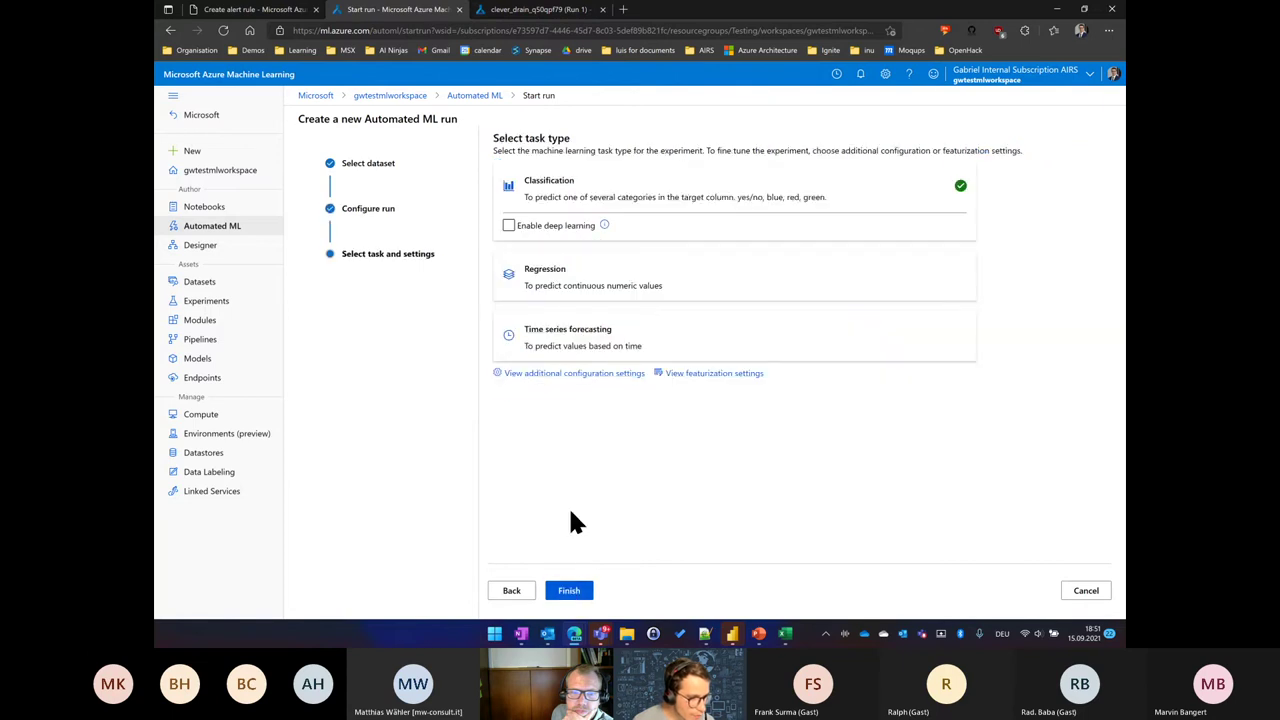
Step: Review the run's featurization settings, try excluding the age column from training, and close the settings without saving
click(679, 376)
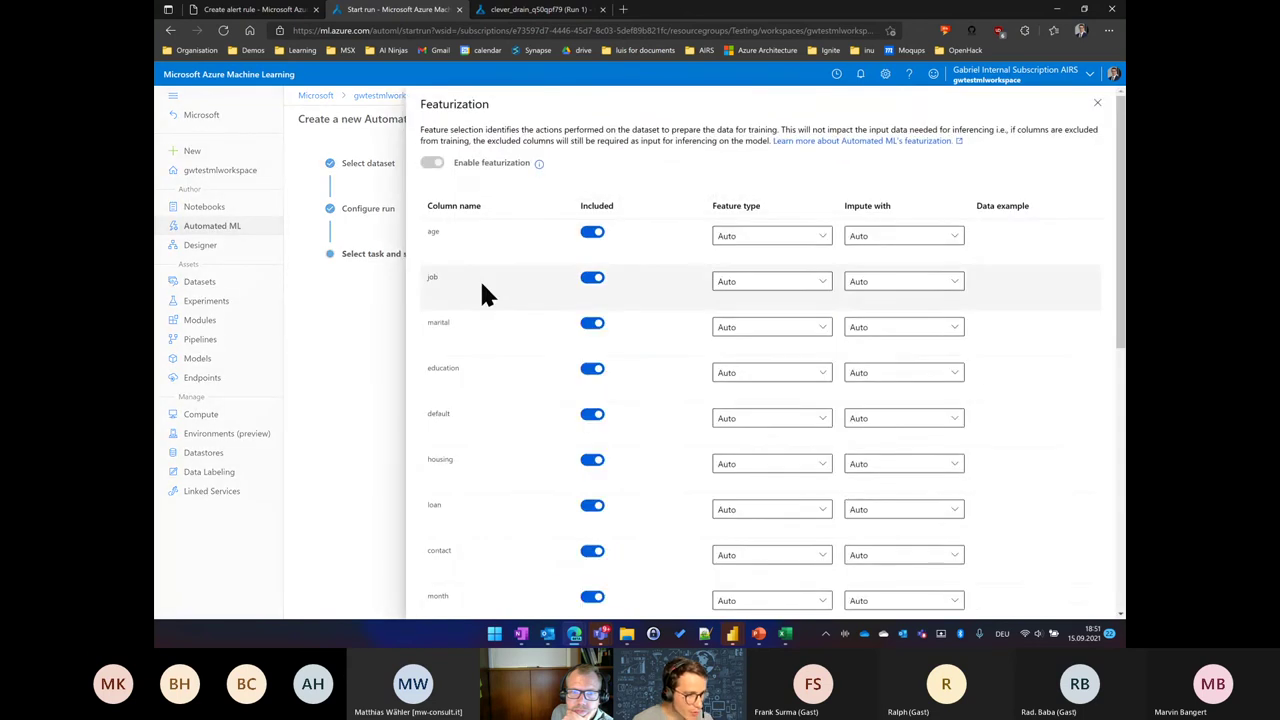
scroll(480, 290, down, 4)
scroll(495, 310, up, 4)
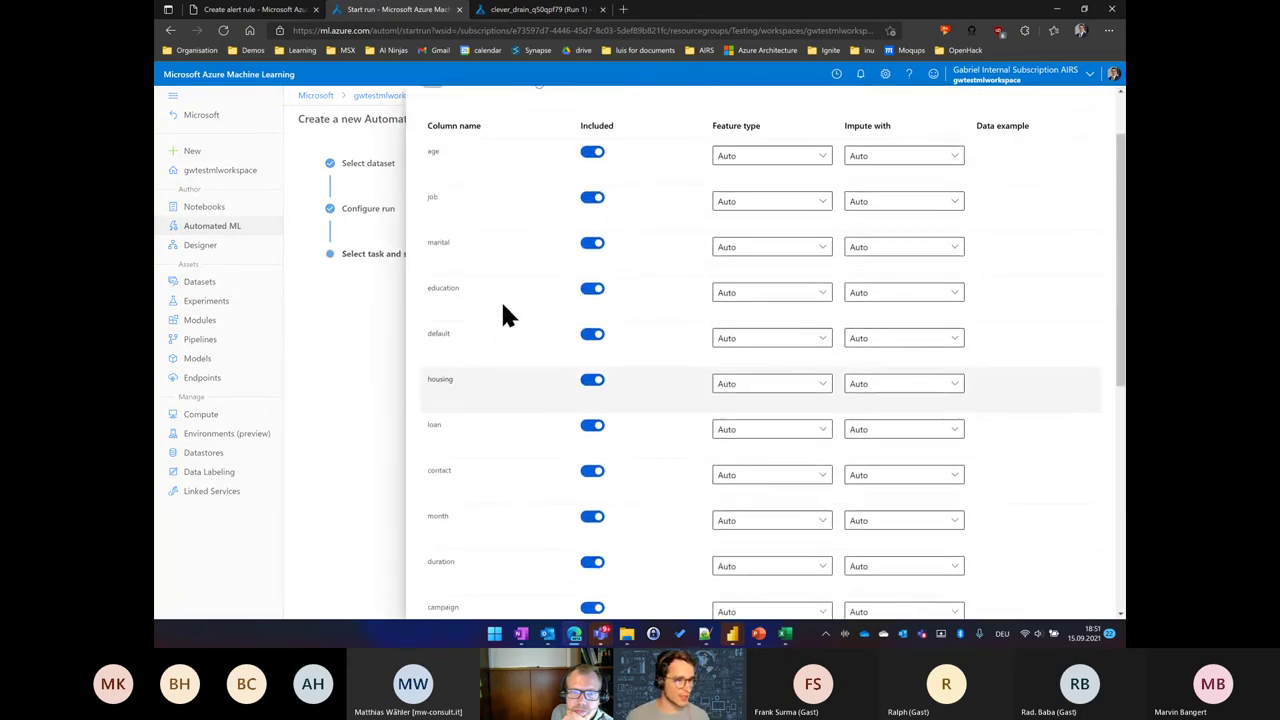
click(592, 234)
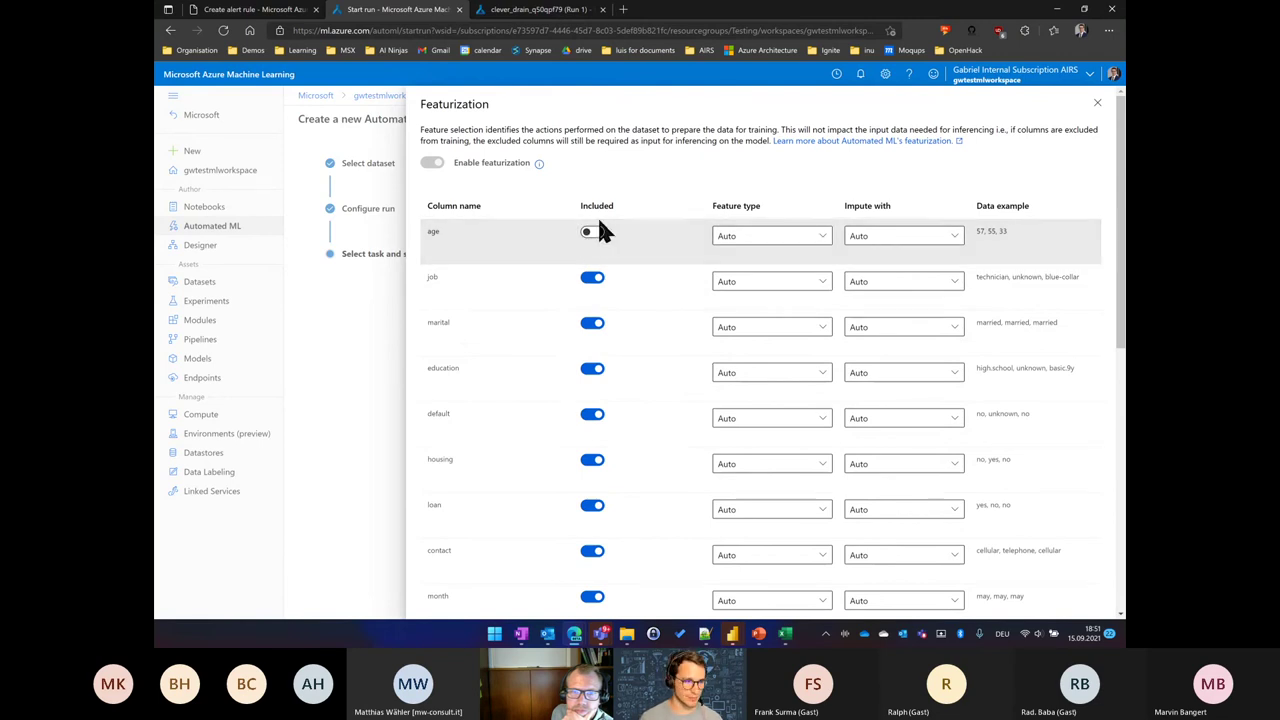
scroll(530, 370, down, 1)
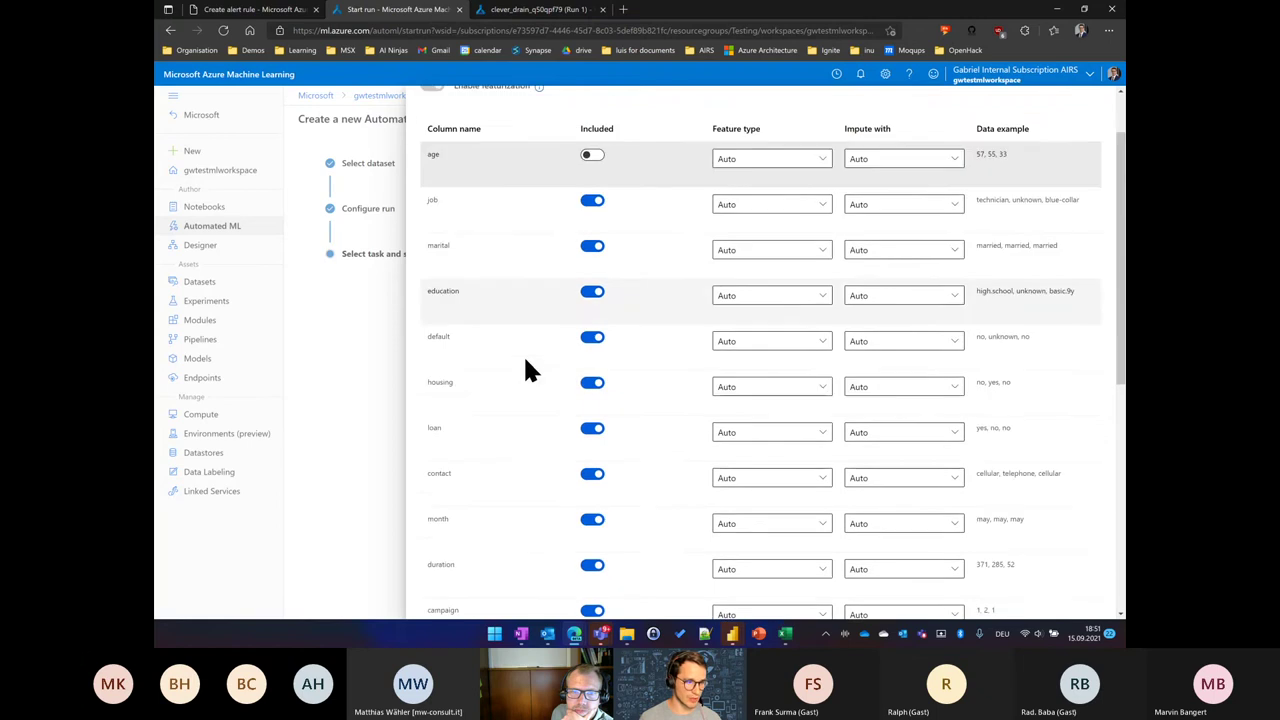
scroll(526, 363, down, 6)
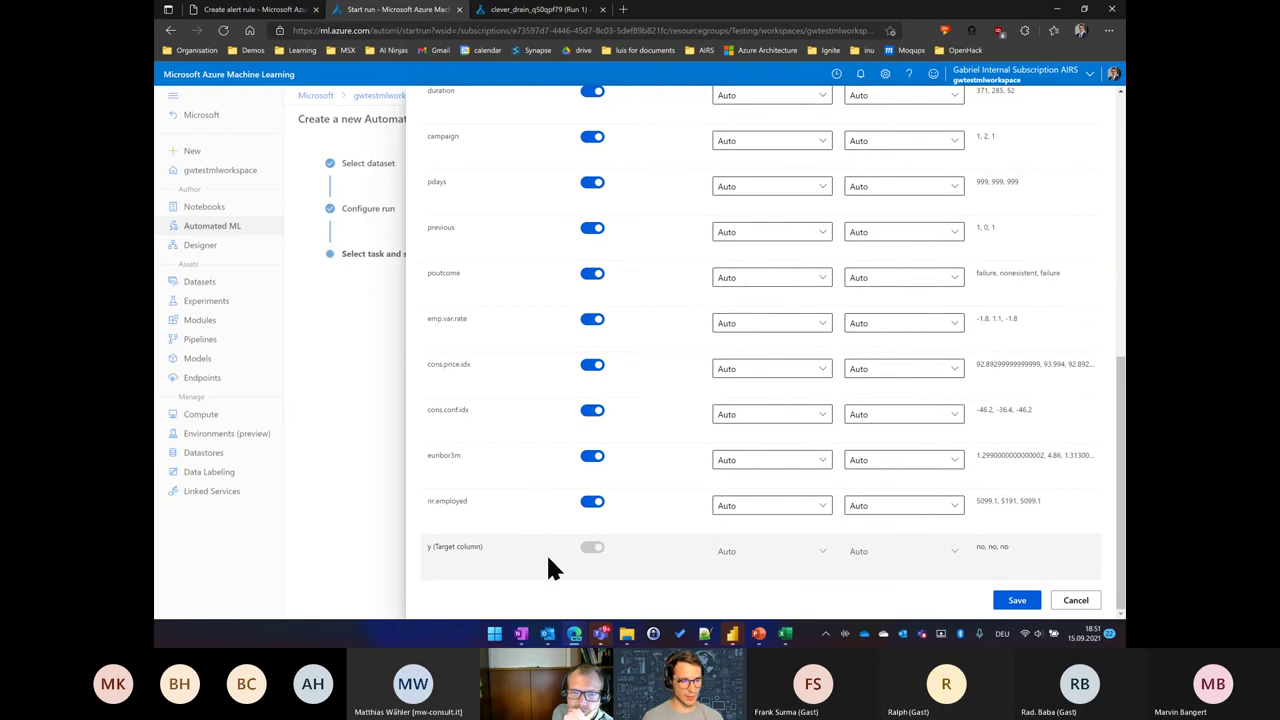
scroll(575, 530, up, 10)
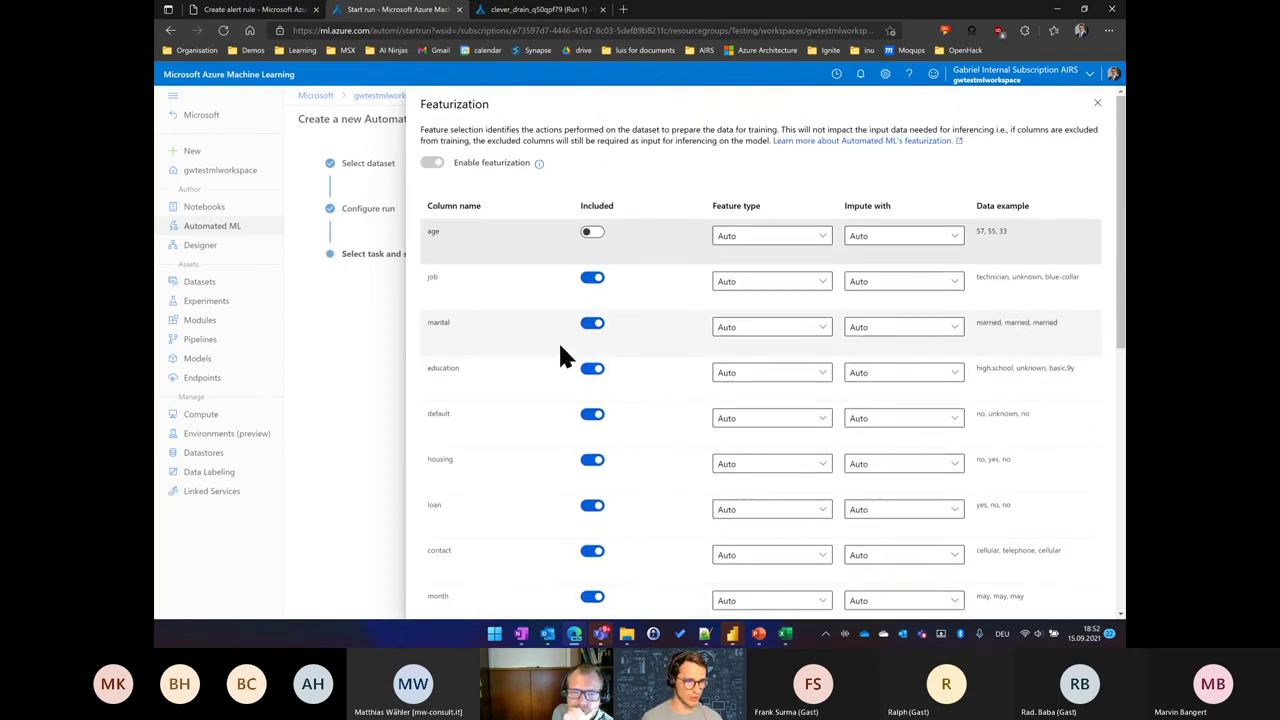
click(1097, 105)
click(688, 361)
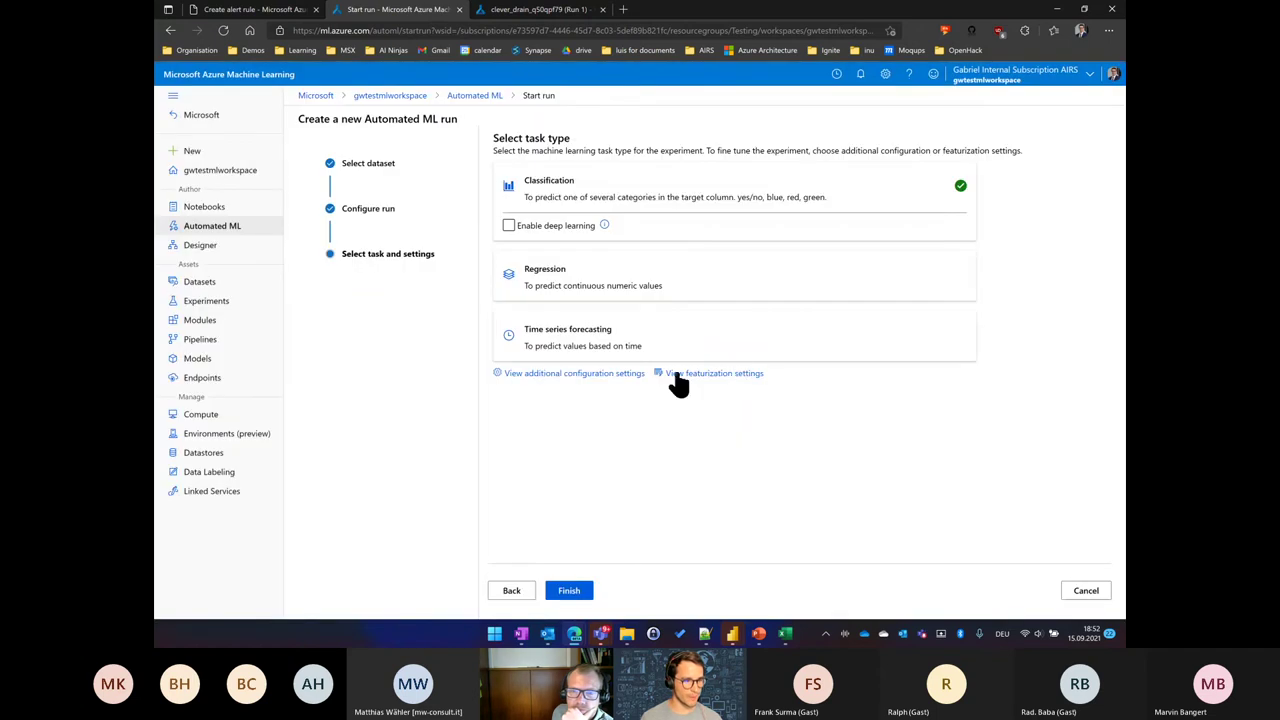
Step: Switch to Power BI Desktop and load the __bankmarketing_train1 table from the Excel workbook bankmarketing_data.xlsx in Downloads
key(alt+Tab)
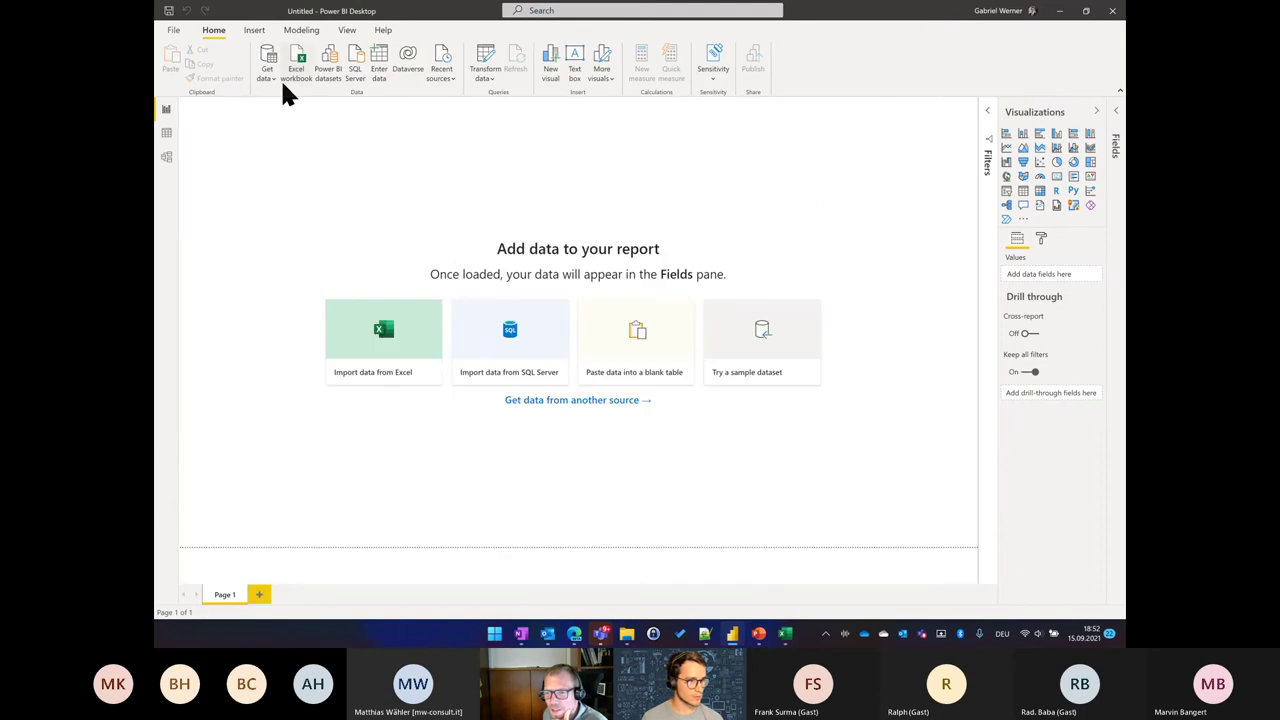
click(269, 78)
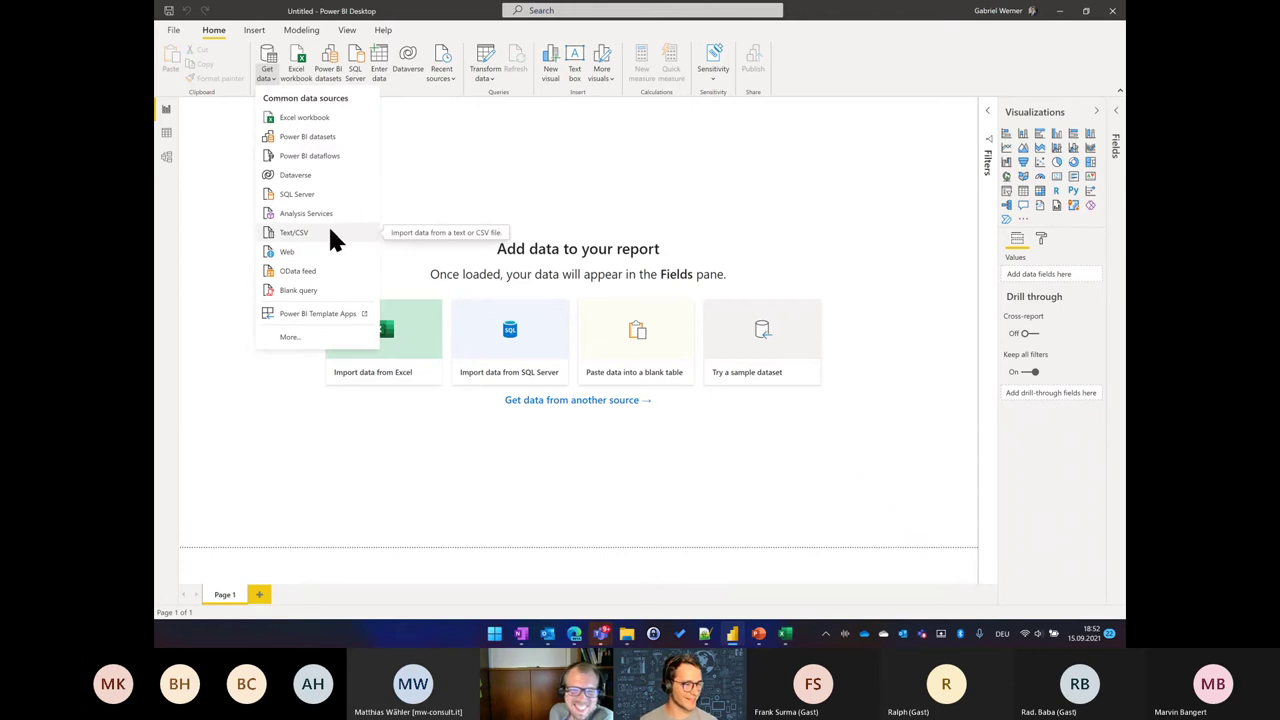
click(312, 118)
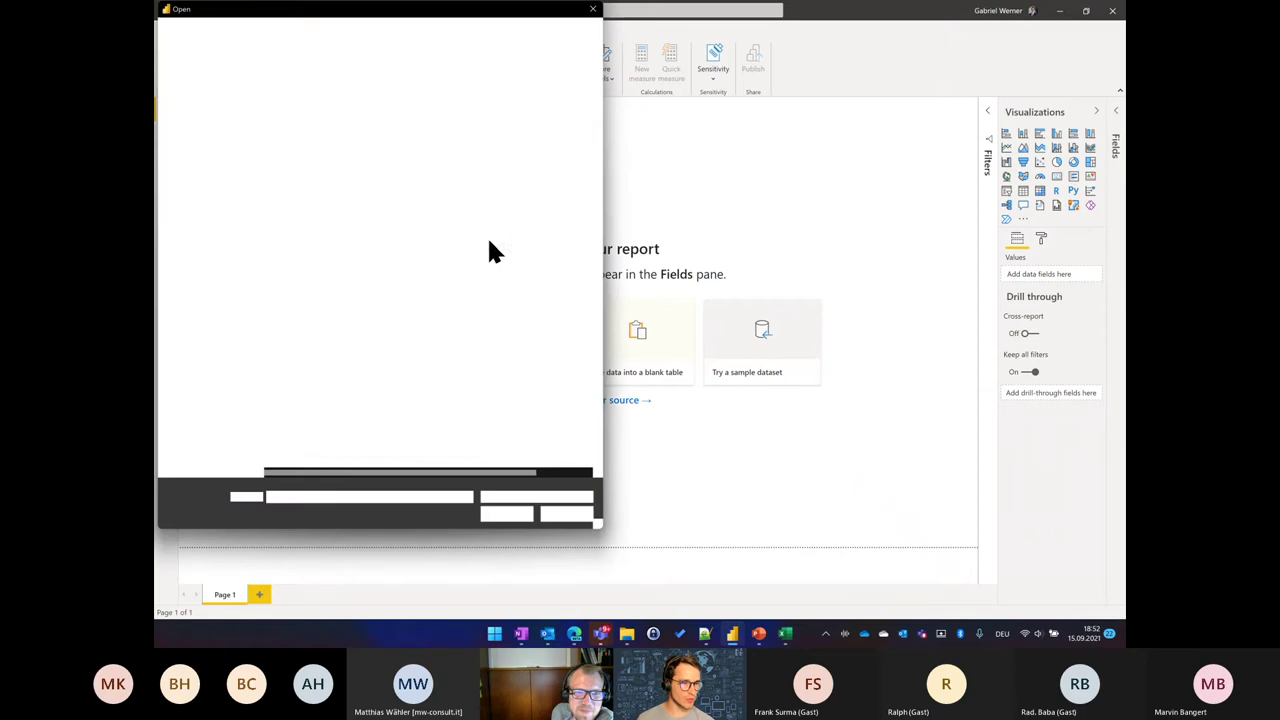
scroll(220, 215, up, 1)
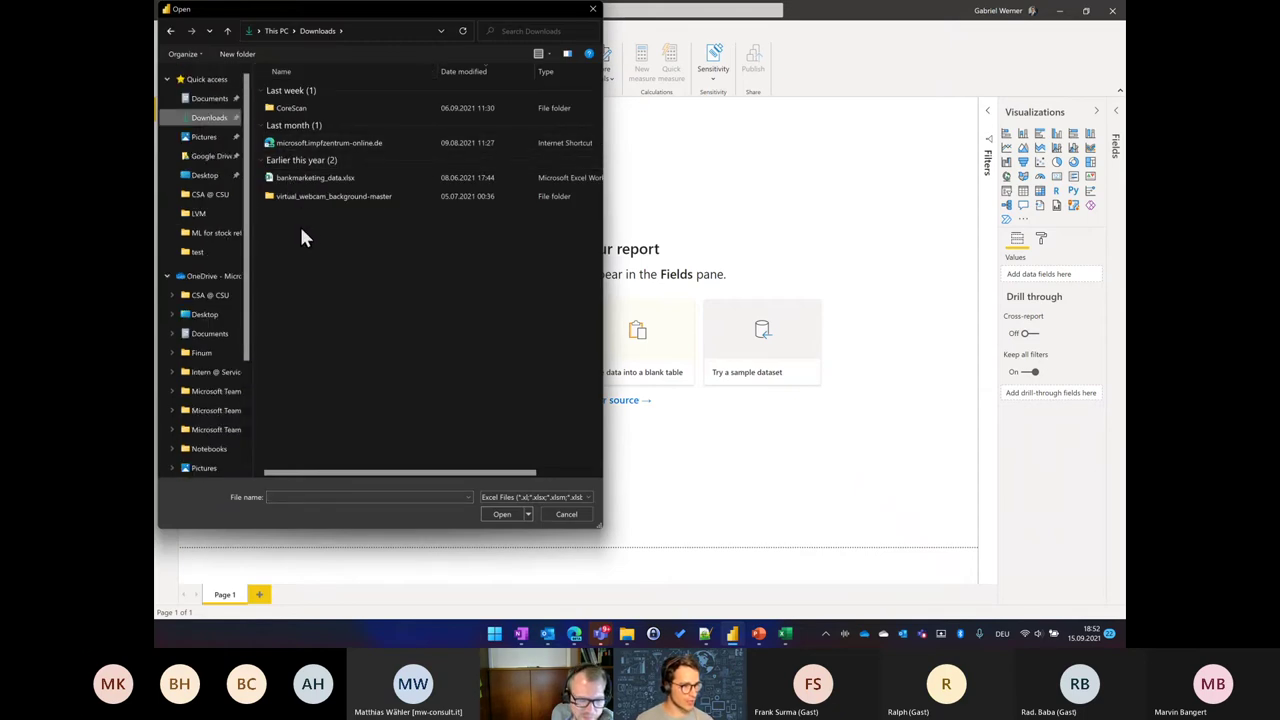
double_click(345, 178)
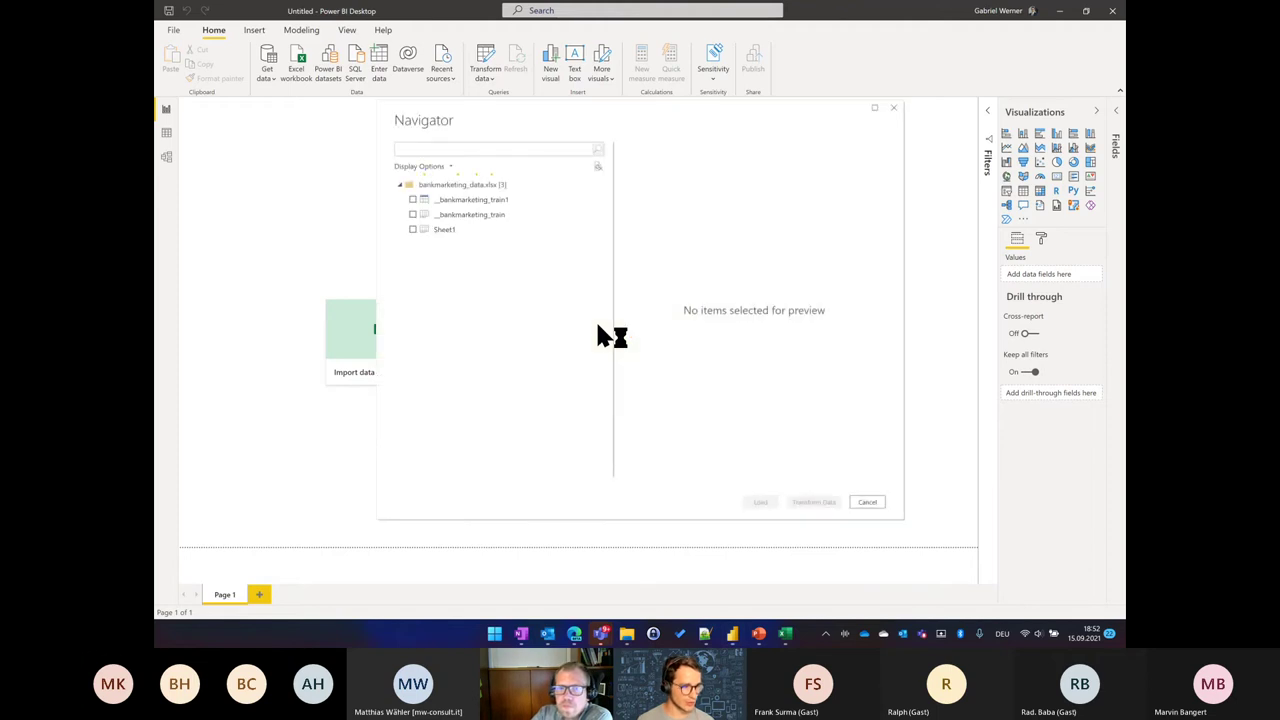
click(412, 200)
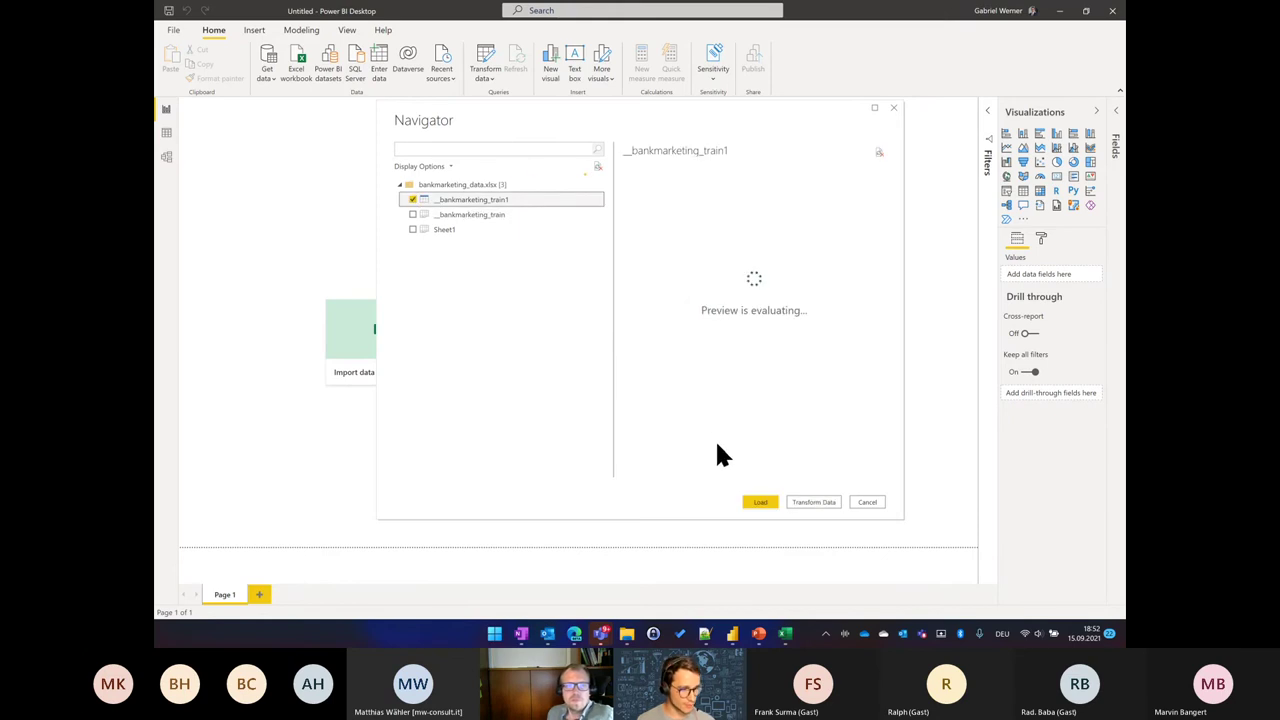
click(762, 501)
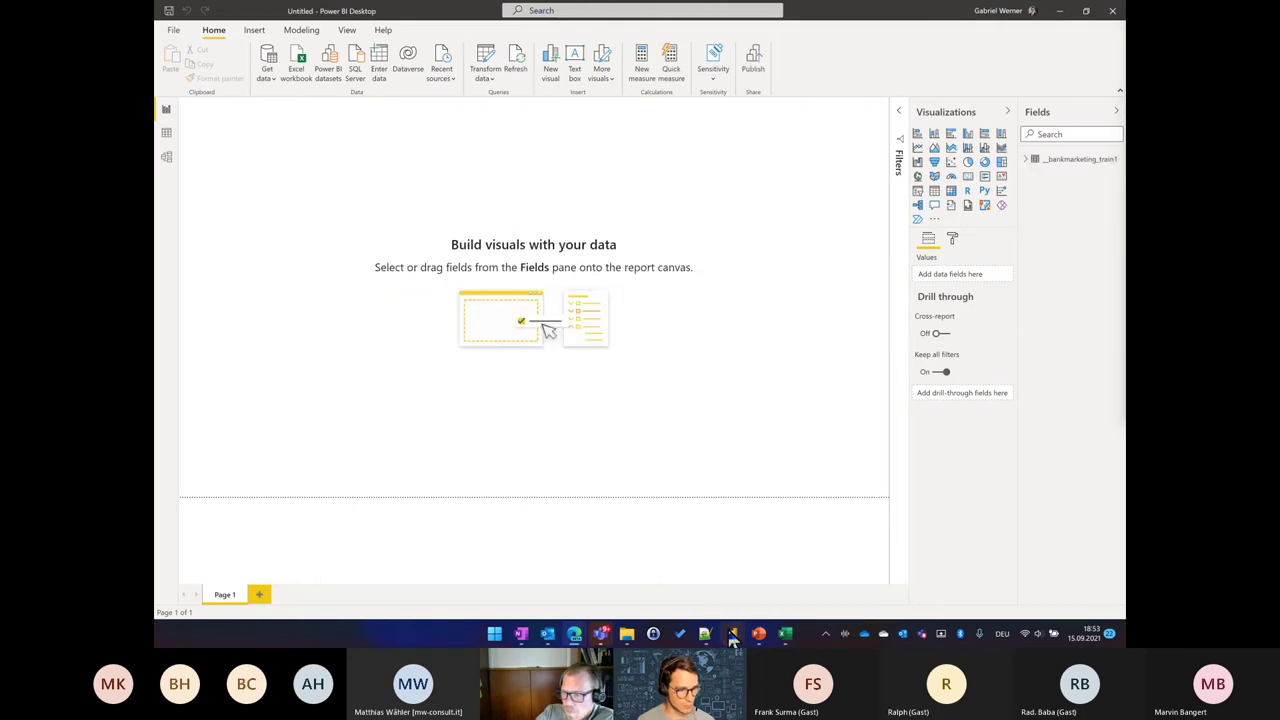
mouse_move(732, 633)
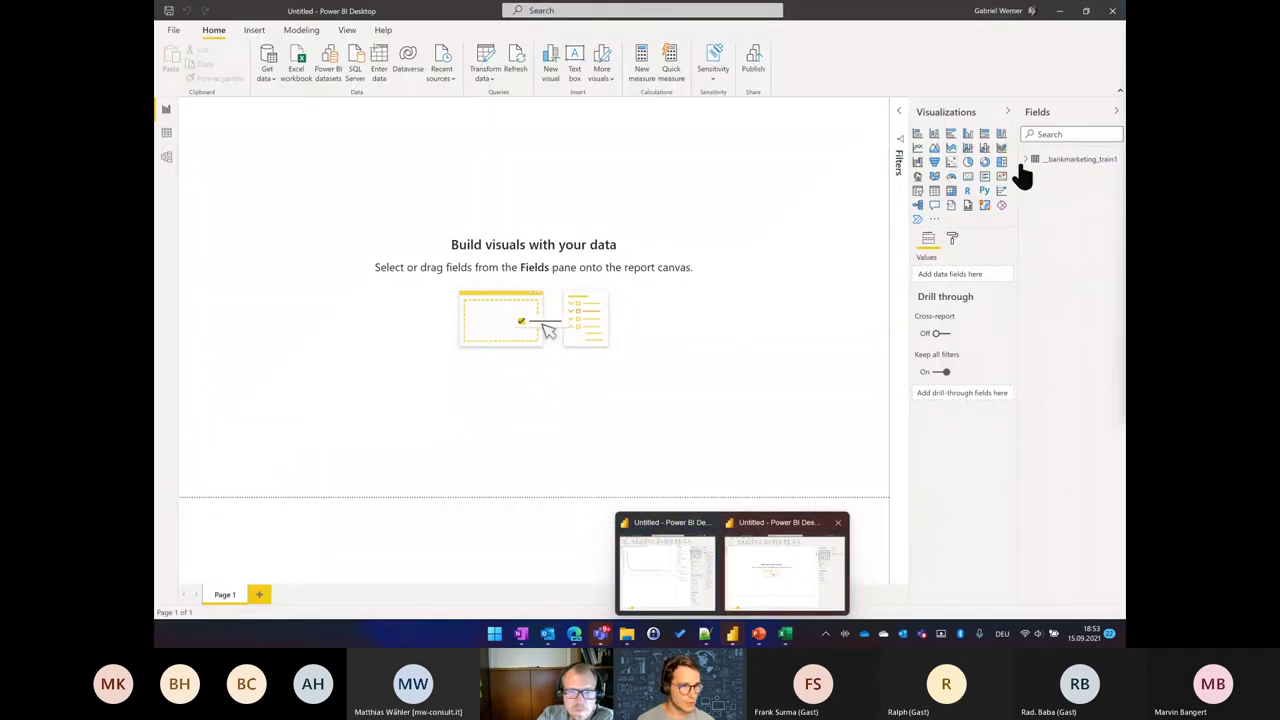
Step: View the loaded __bankmarketing_train1 table in the data view and close this report
click(166, 112)
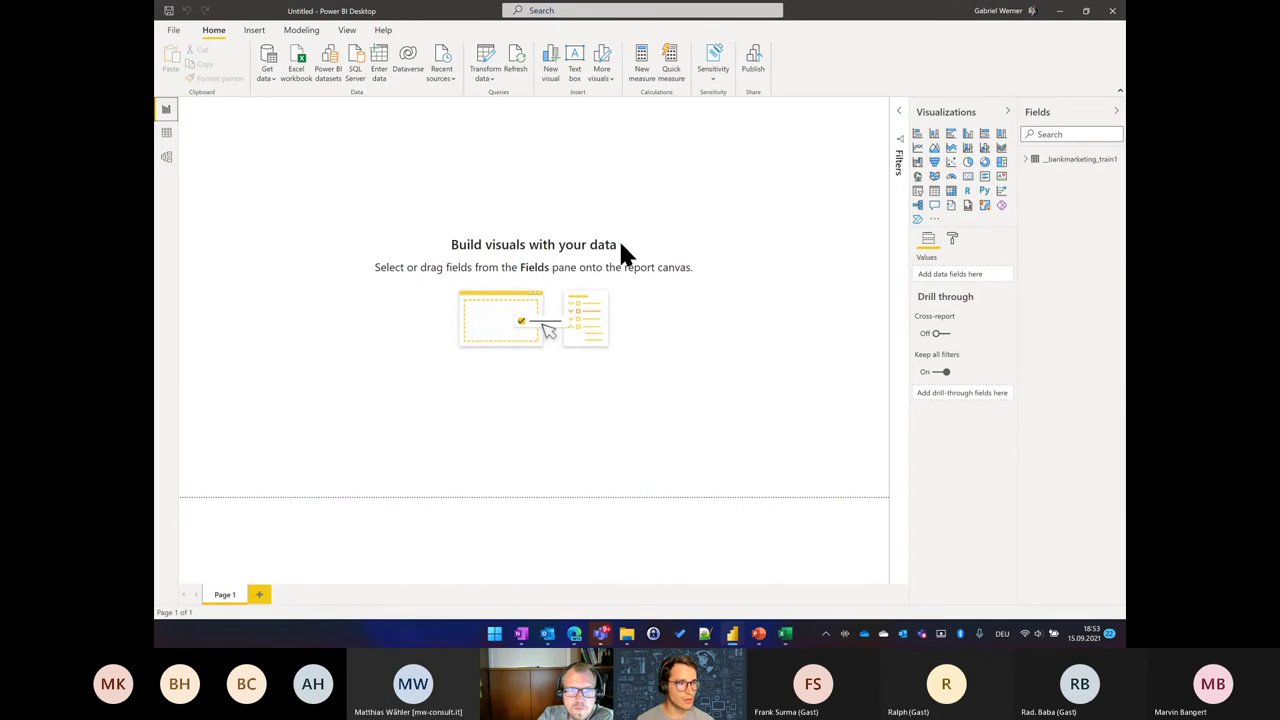
click(162, 132)
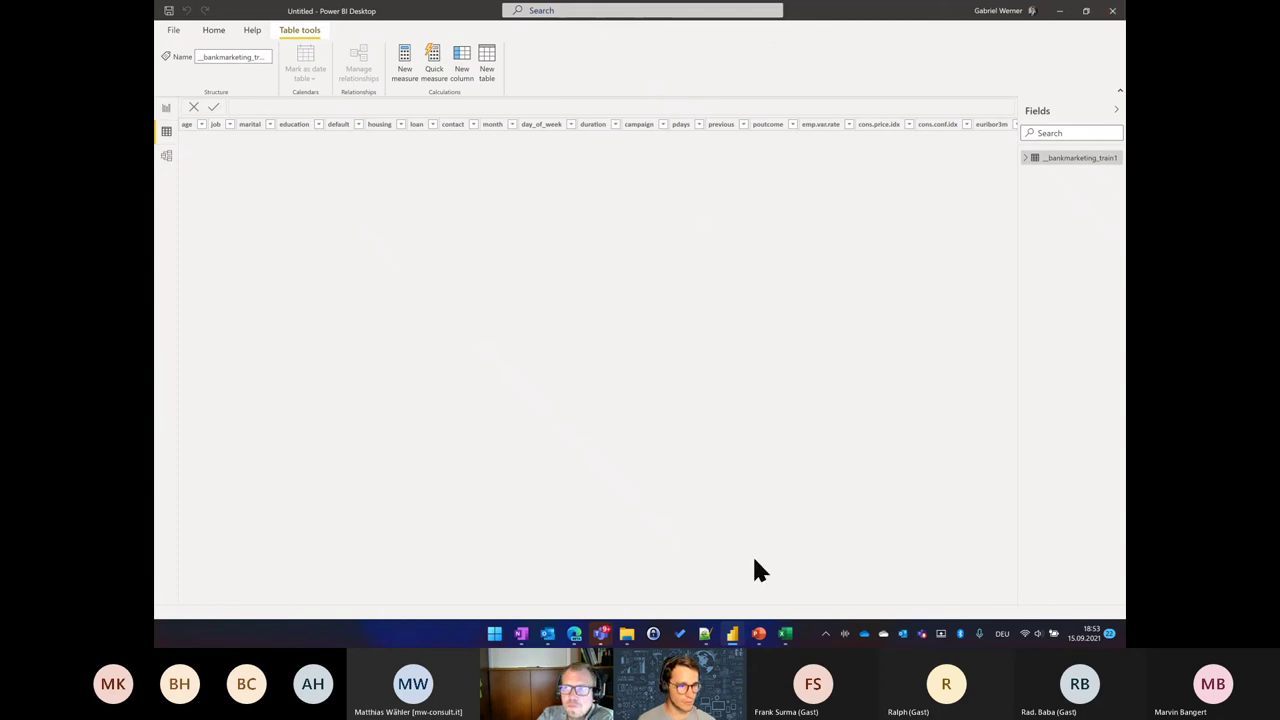
click(697, 335)
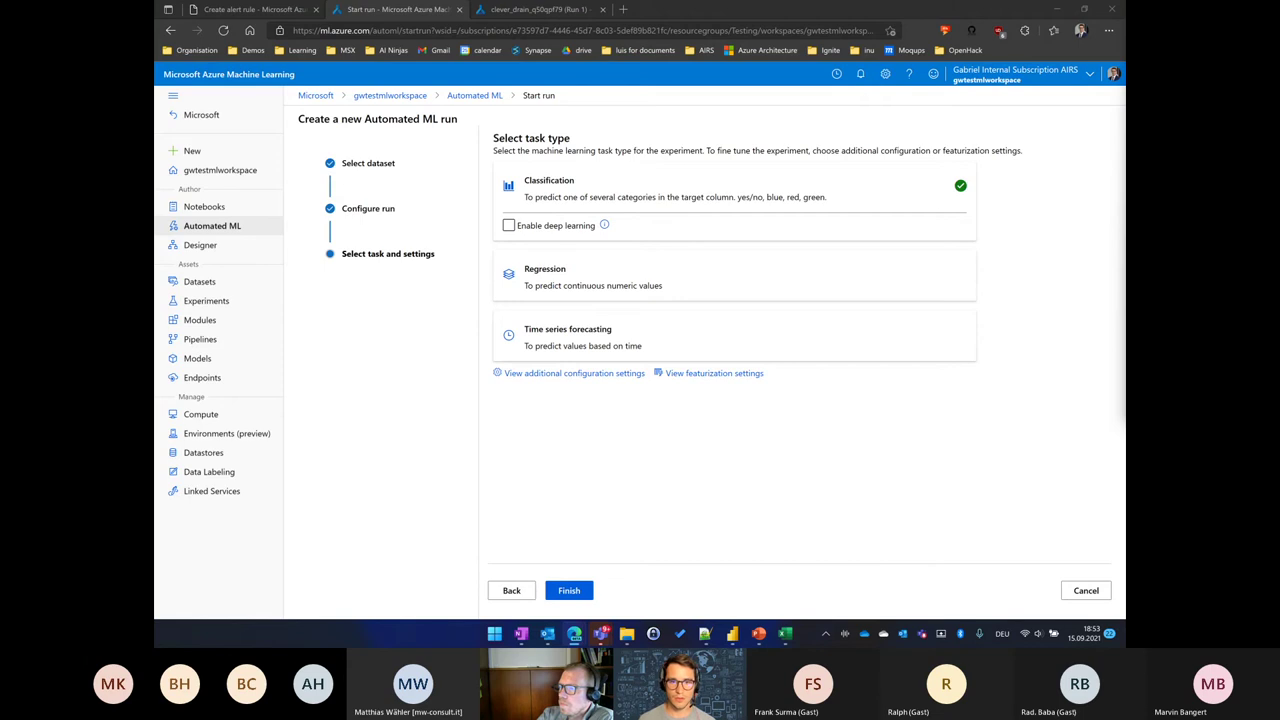
Step: Launch a new, empty Power BI Desktop report
key(super)
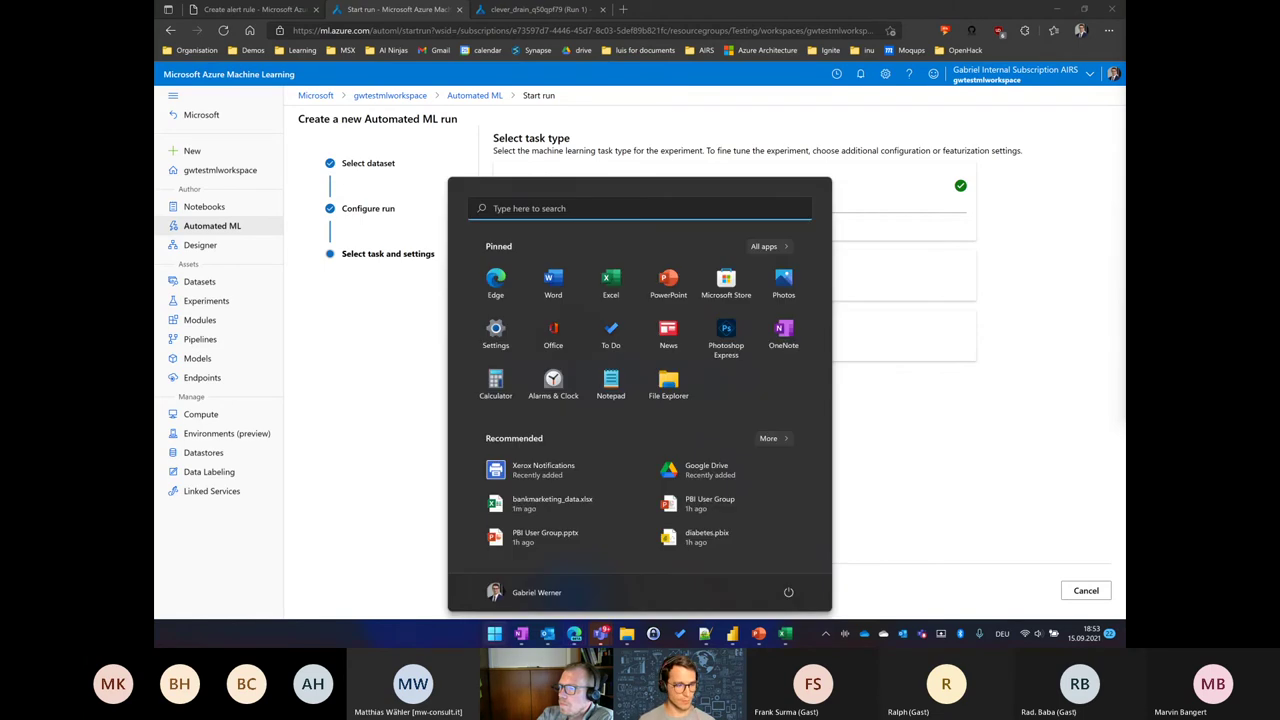
text(power)
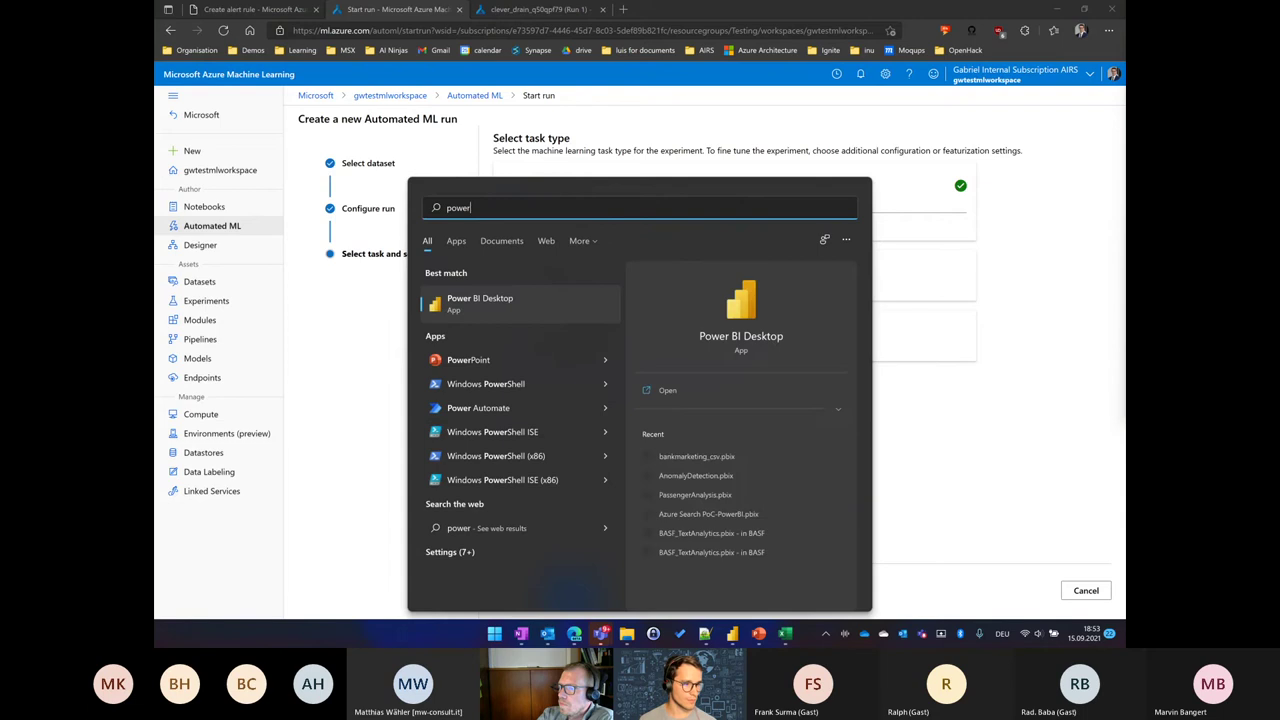
key(Return)
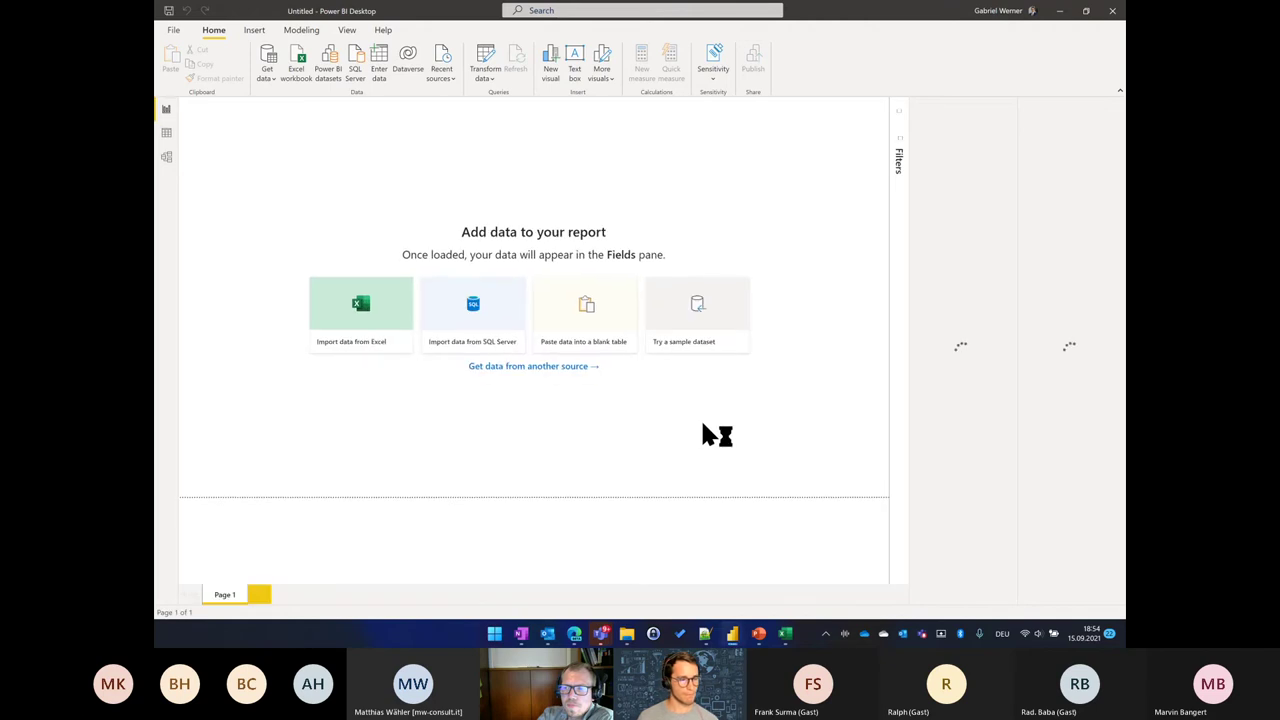
Step: Import the __bankmarketing_train1 table from the Excel workbook bankmarketing_data.xlsx in Downloads and open it for transformation in Power Query
click(270, 84)
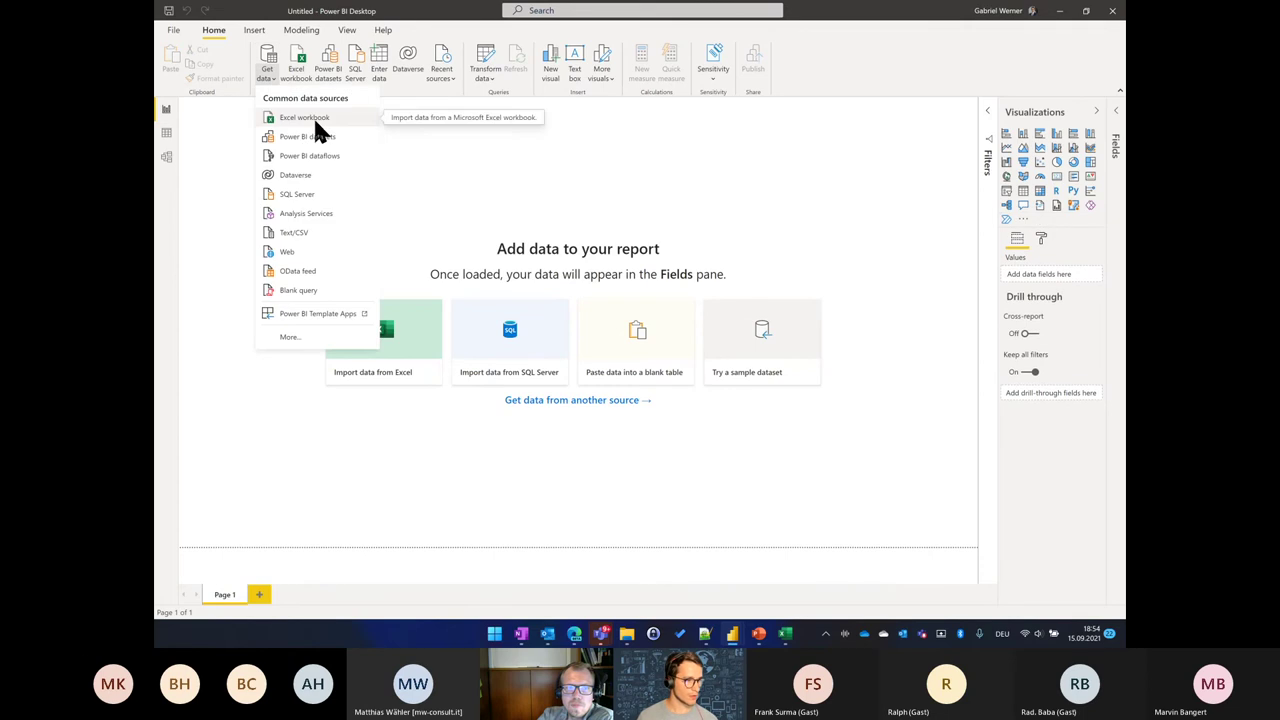
click(316, 112)
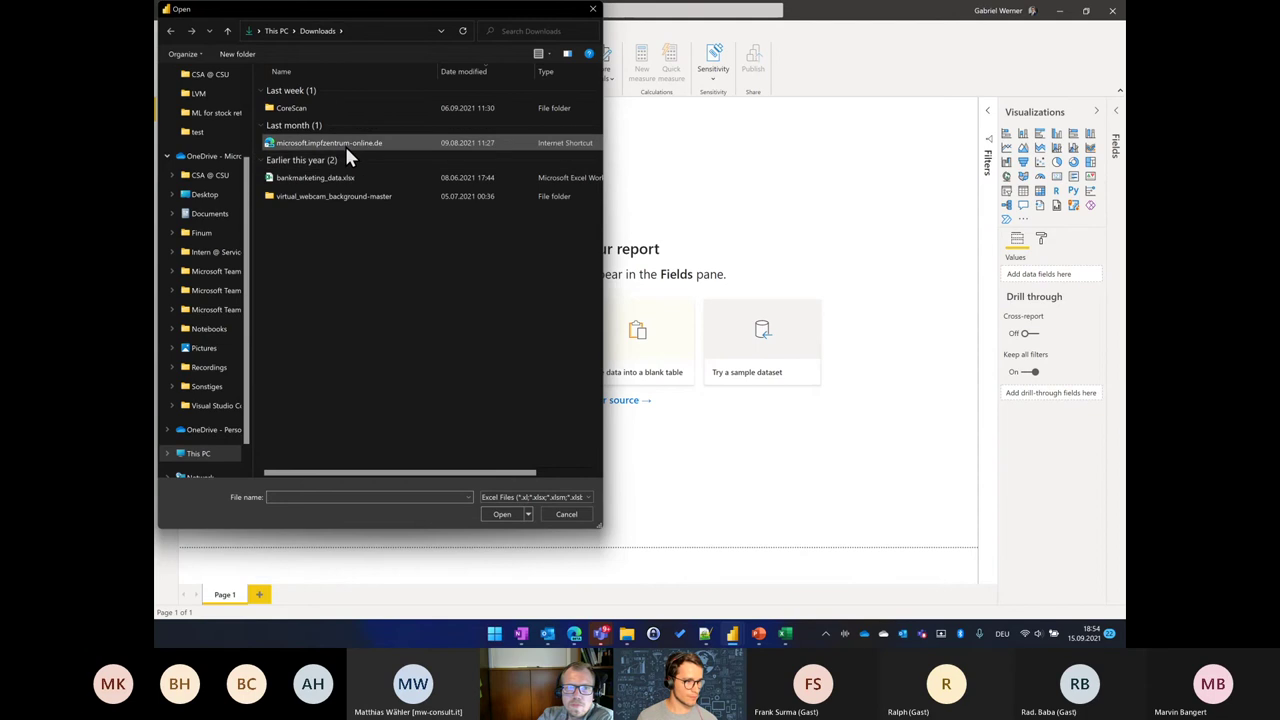
click(336, 177)
click(508, 514)
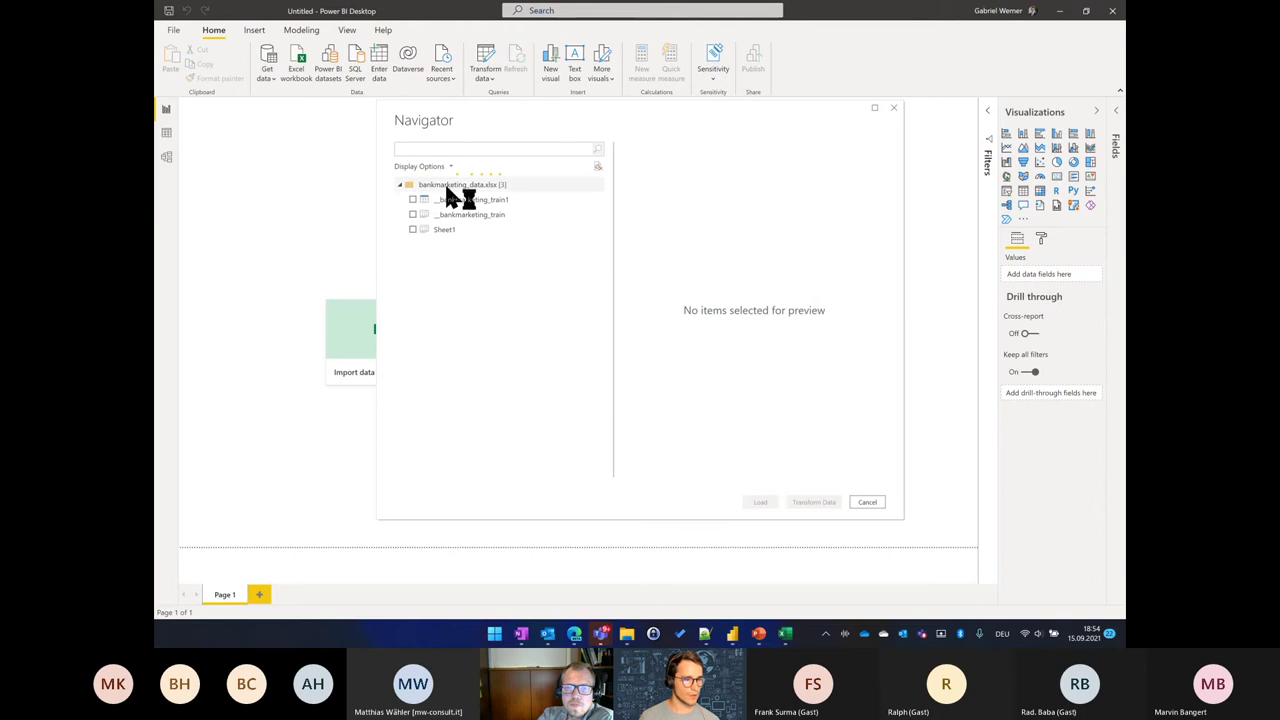
click(413, 200)
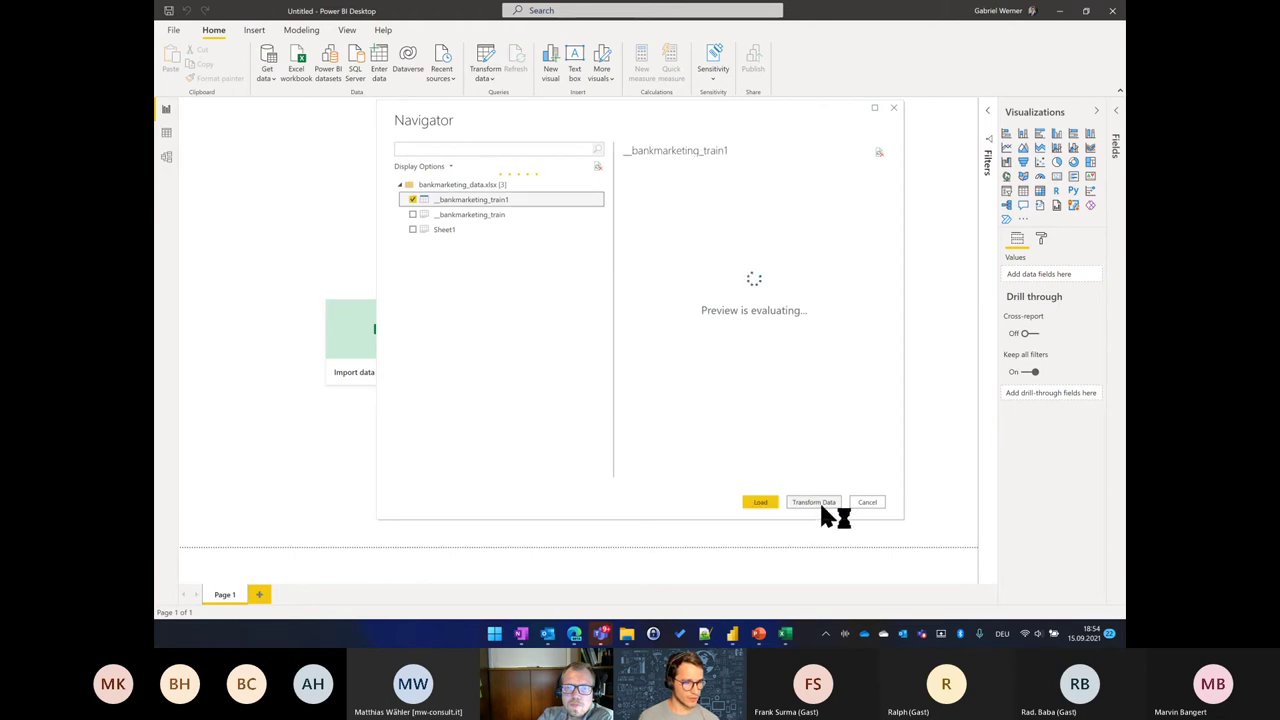
click(818, 502)
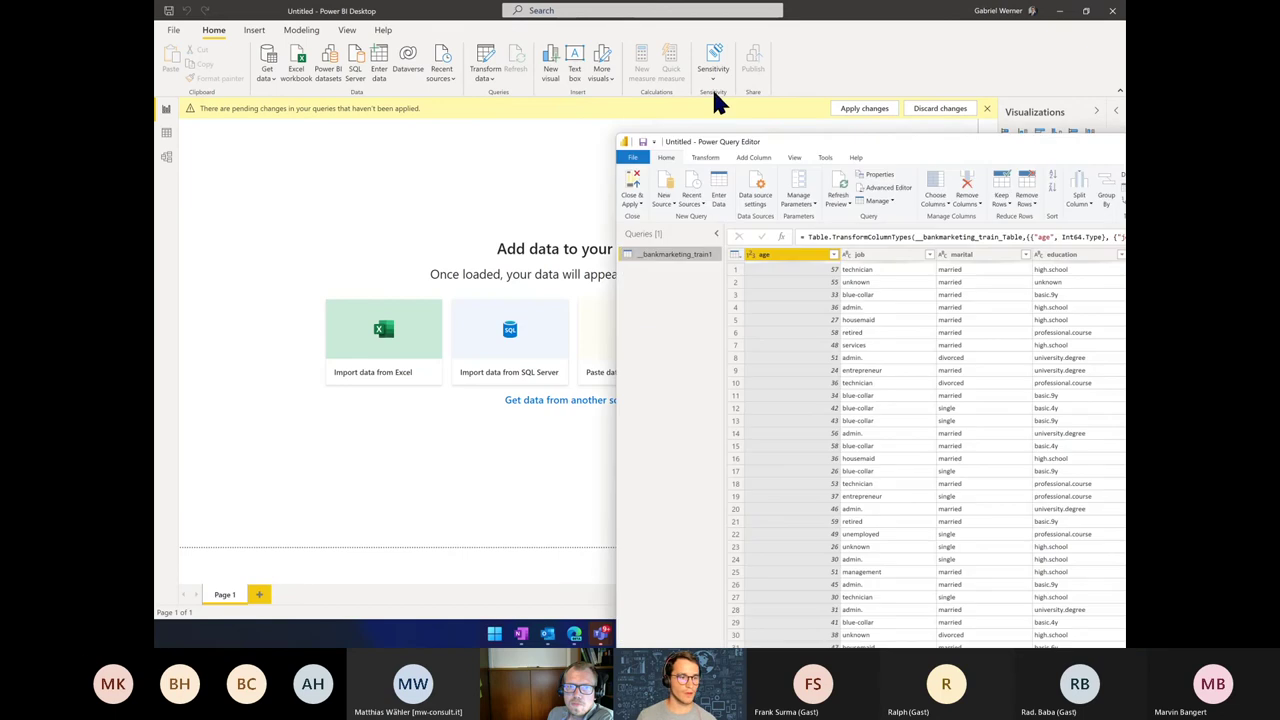
Step: Maximize the Power Query Editor and bring up the Azure Machine Learning models available for the __bankmarketing_train1 query
double_click(715, 12)
key(super+Left)
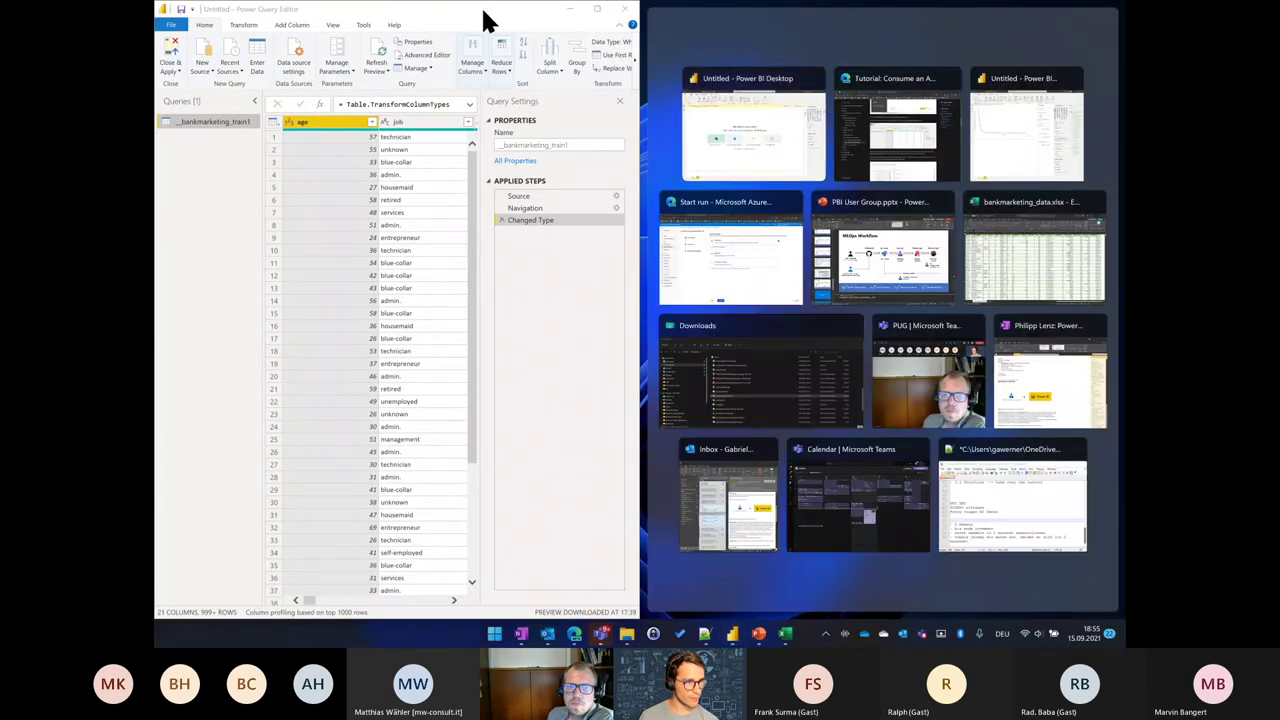
drag(486, 18, 590, 1)
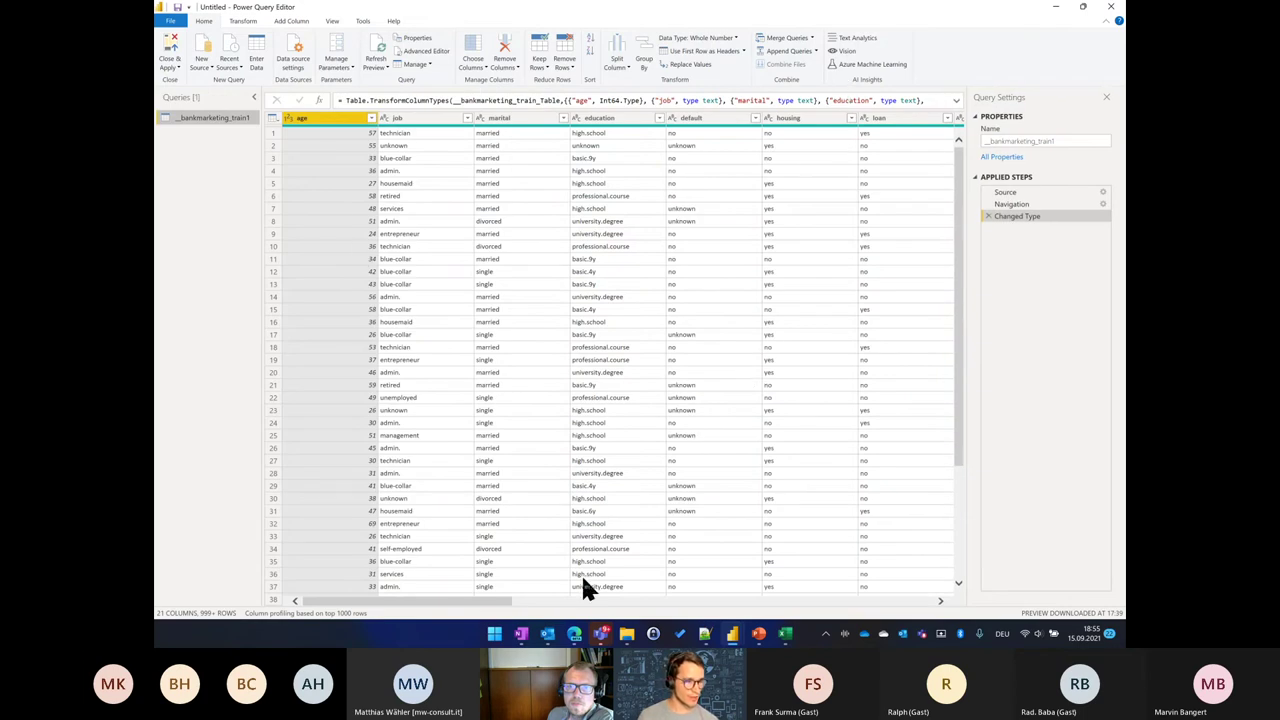
drag(483, 603, 417, 609)
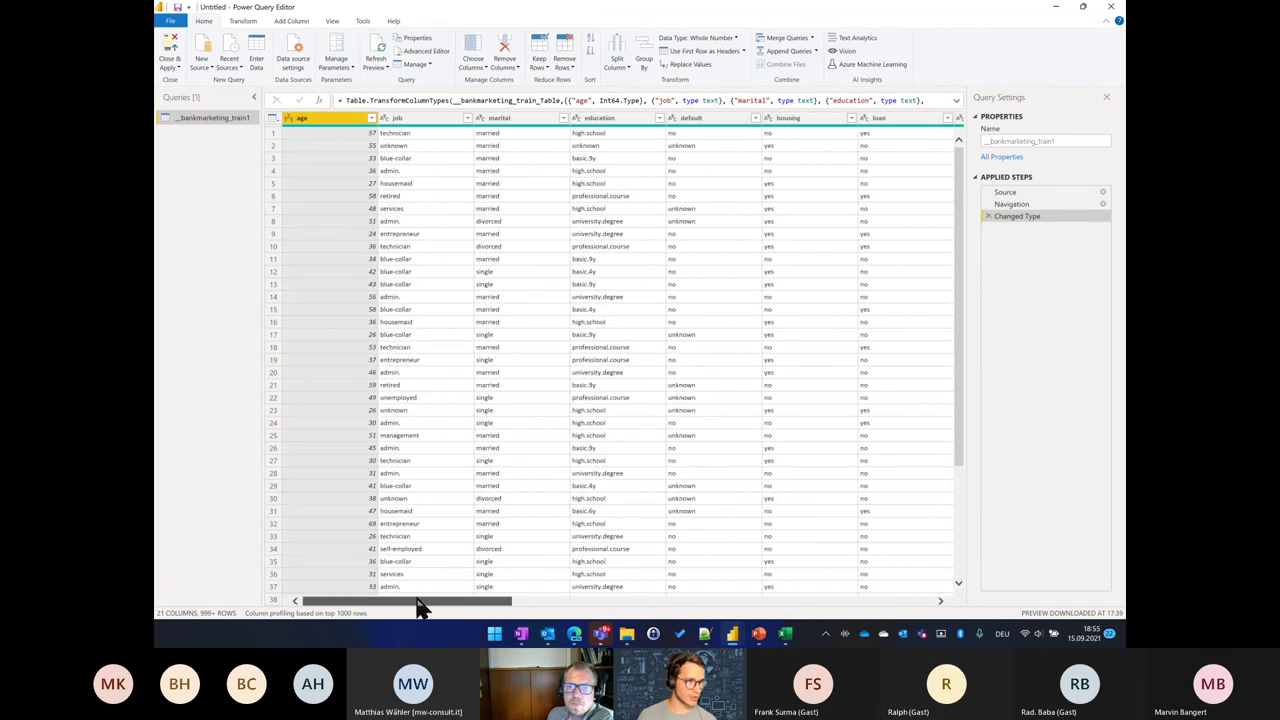
click(855, 62)
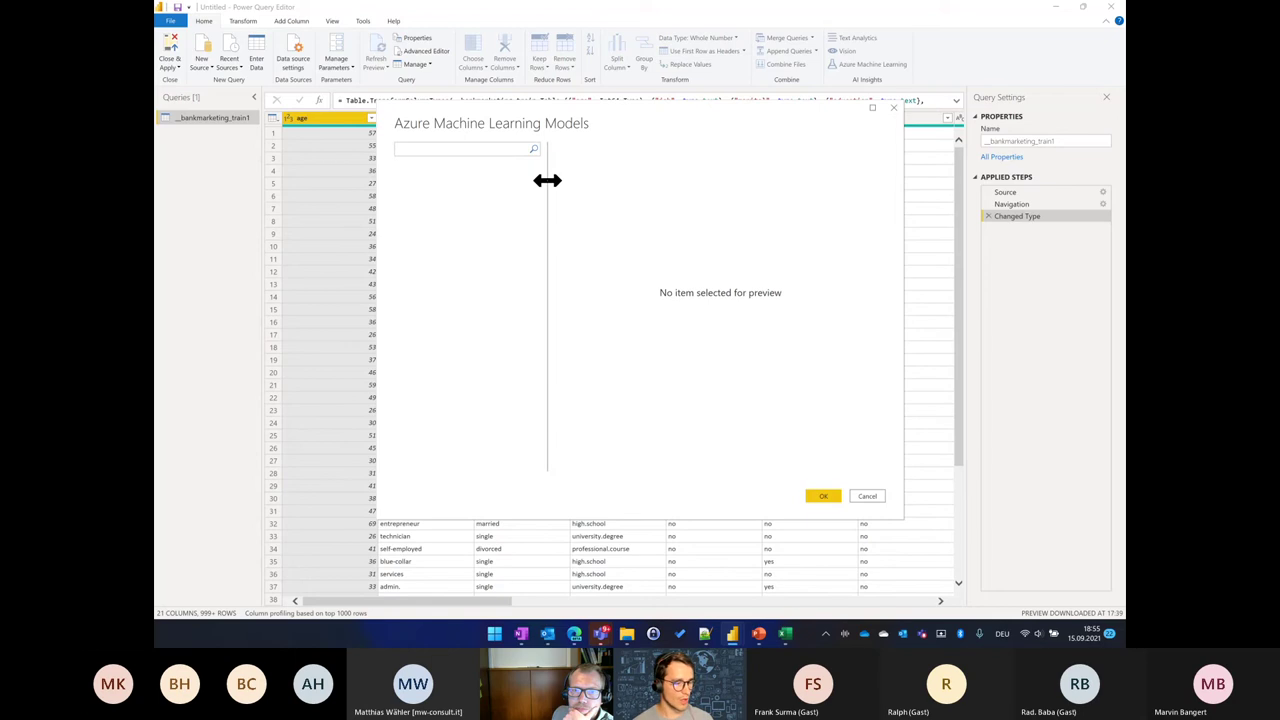
Step: Switch to Azure Machine Learning studio, look up the bankmarketing real-time endpoint, and return to Power Query
mouse_move(574, 634)
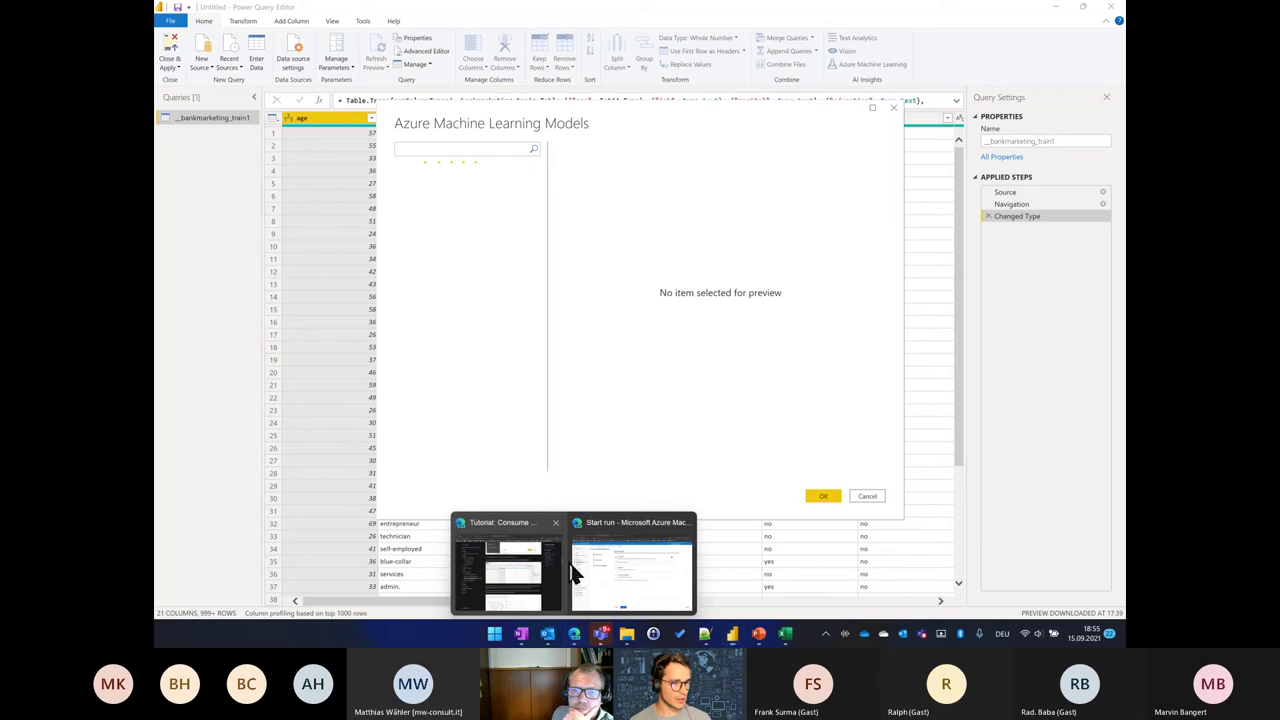
click(594, 572)
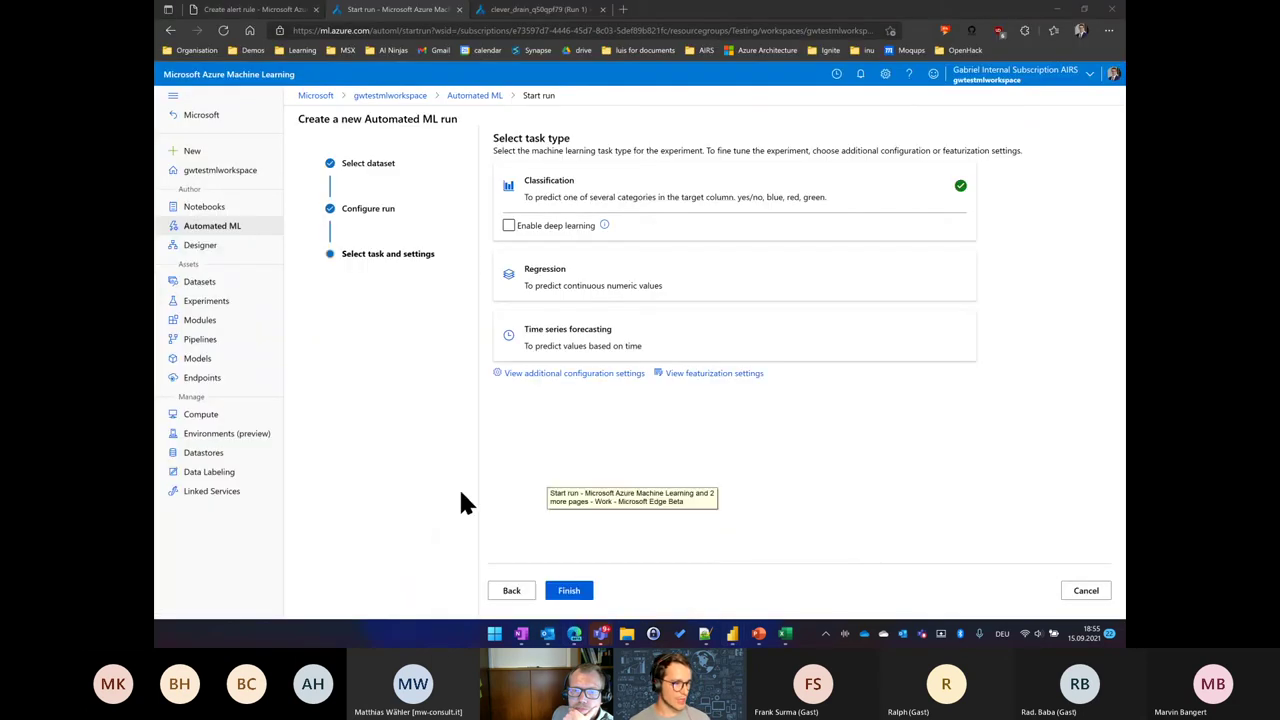
click(204, 377)
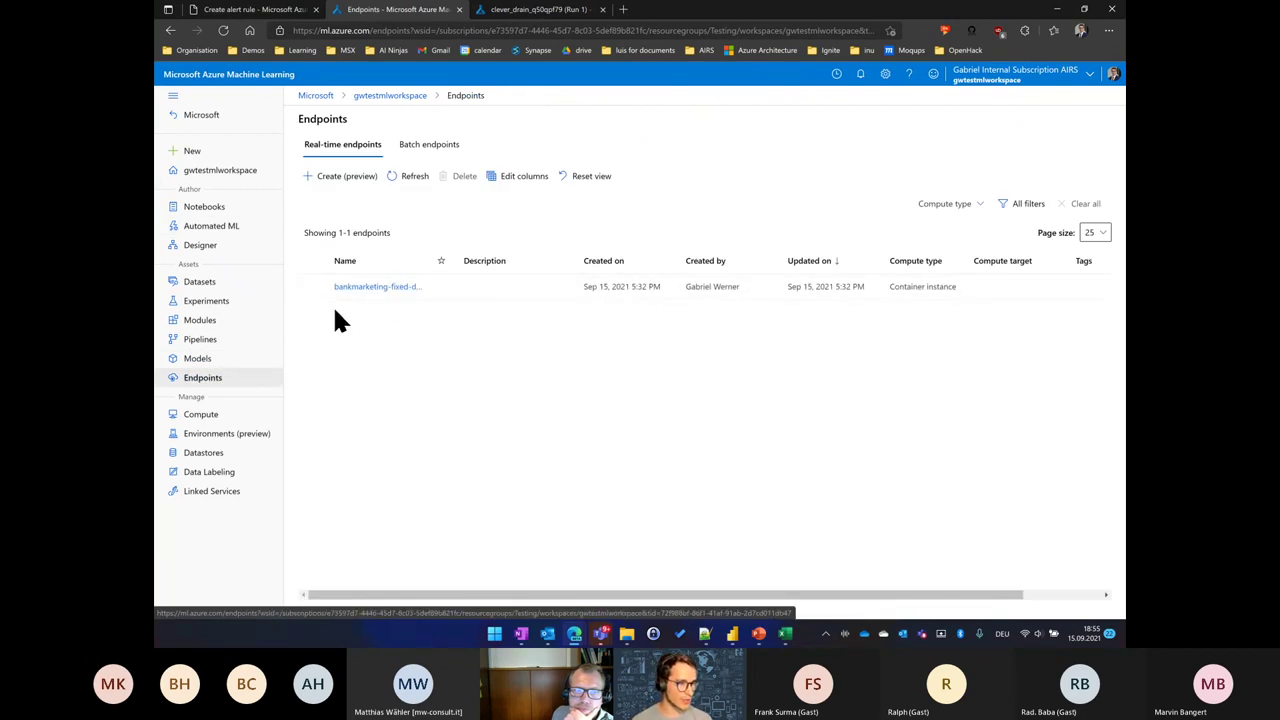
click(372, 288)
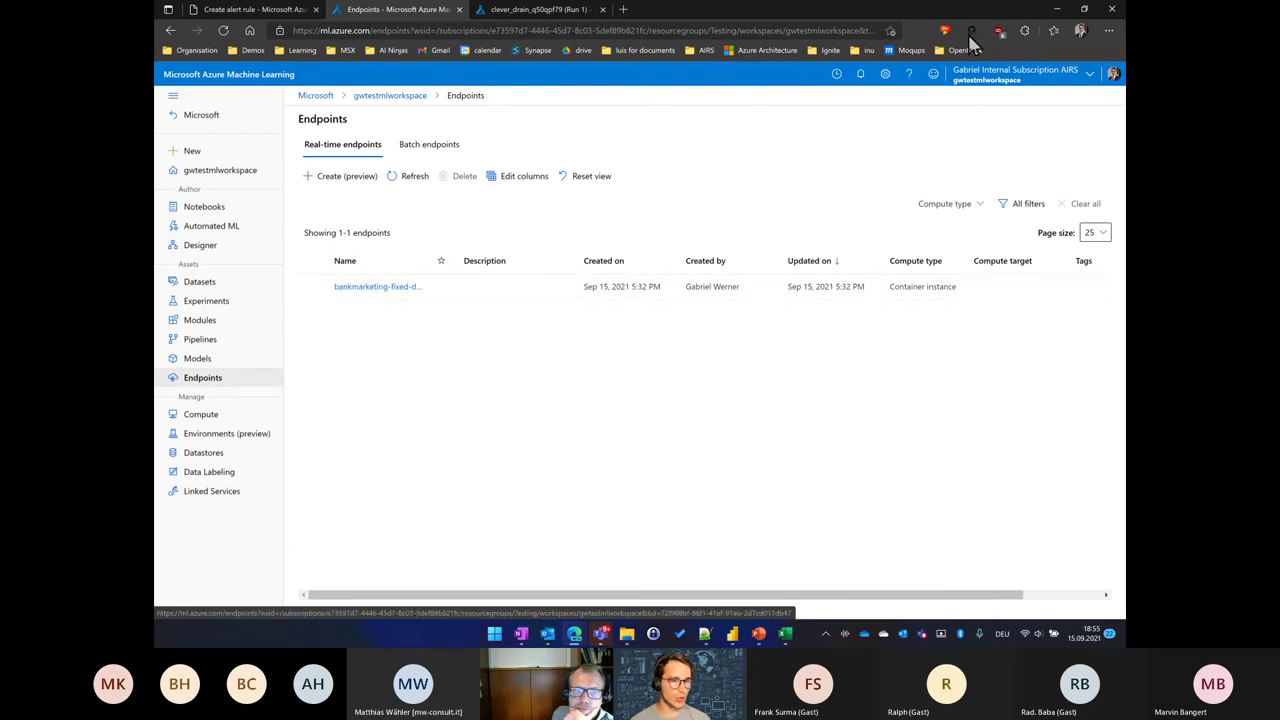
click(1058, 7)
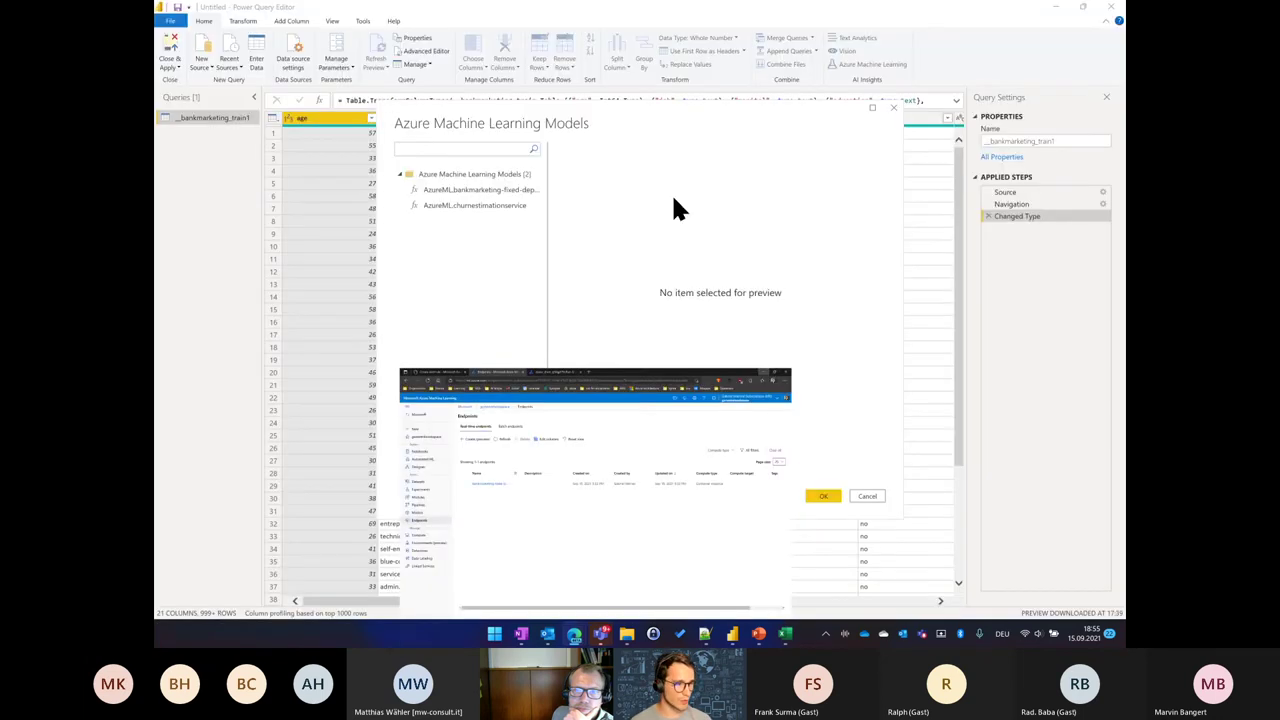
Step: Apply the AzureML.bankmarketing-fixed-deposit model to the table, keeping the suggested mapping of its input columns
click(462, 190)
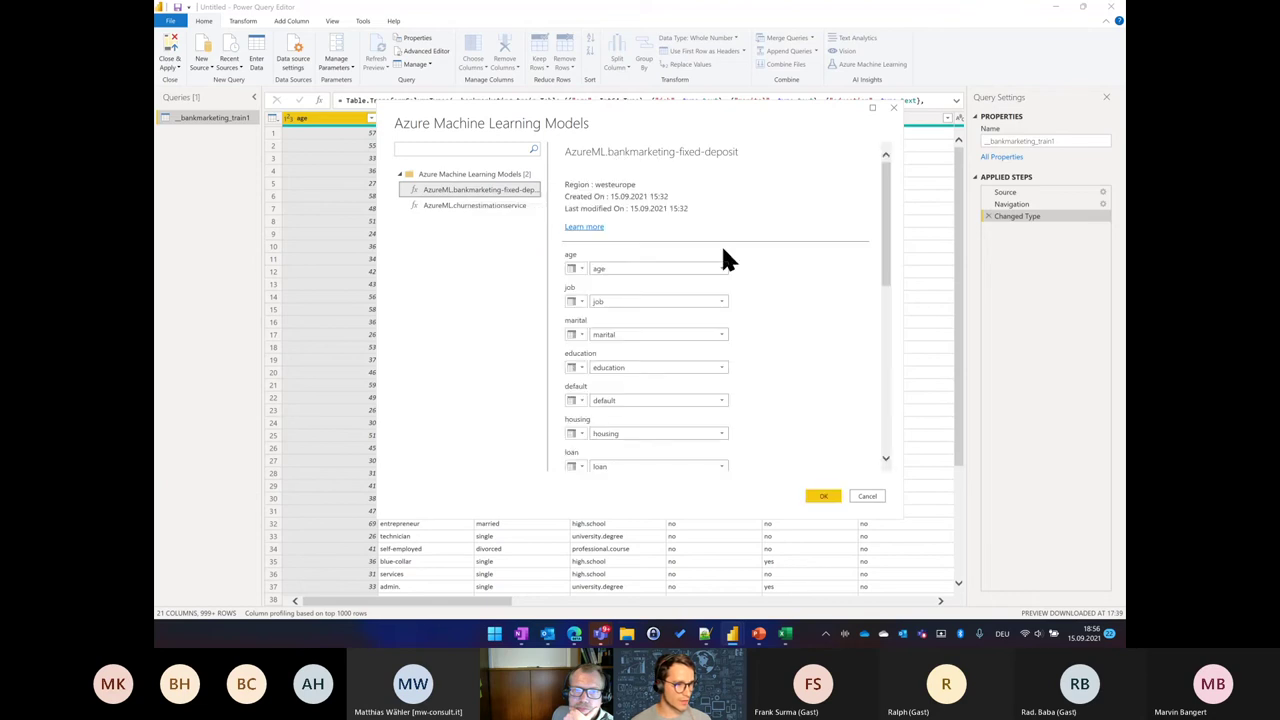
scroll(749, 403, down, 5)
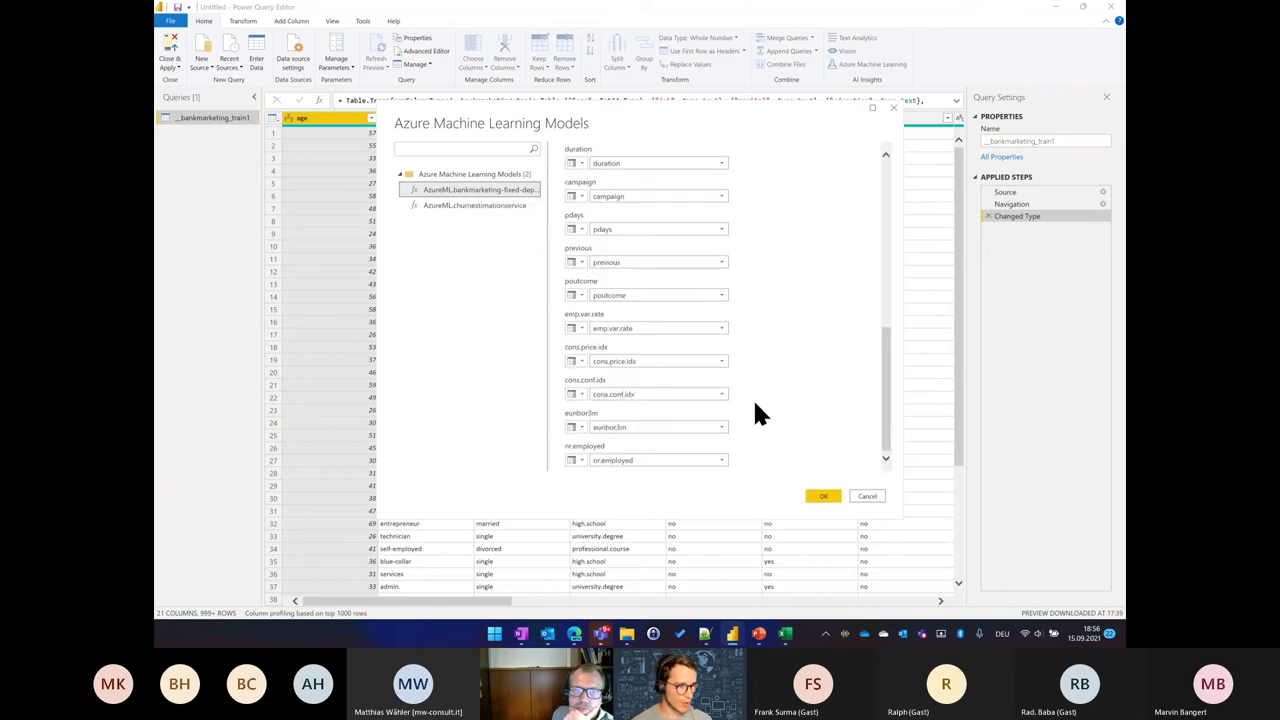
click(824, 496)
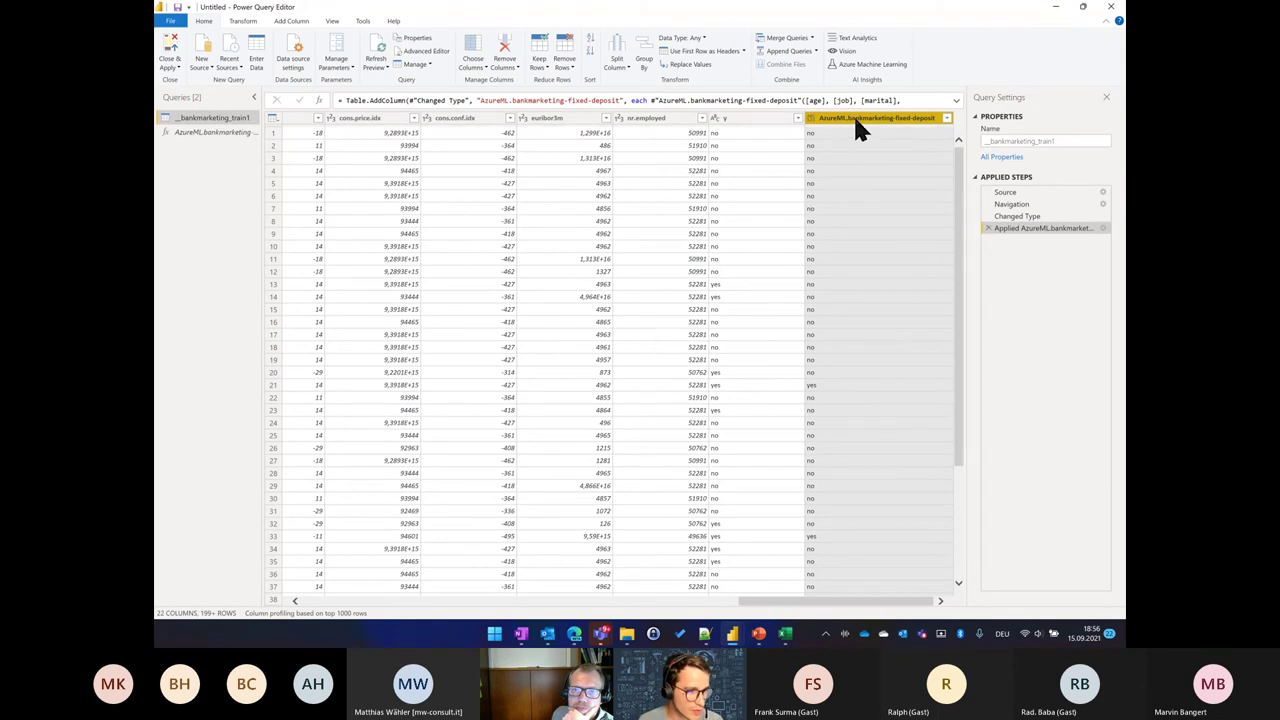
Step: Compare the actual values in column y with the predictions in the AzureML.bankmarketing-fixed-deposit column across the rows
click(743, 133)
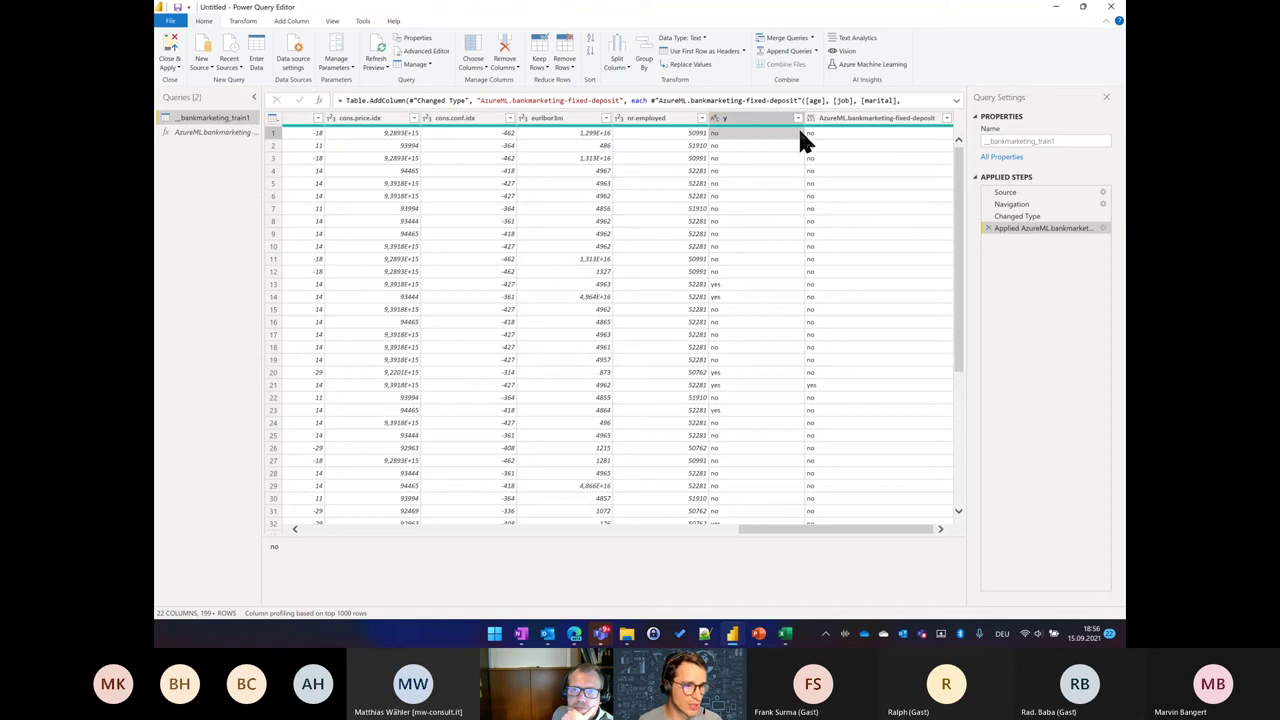
click(846, 124)
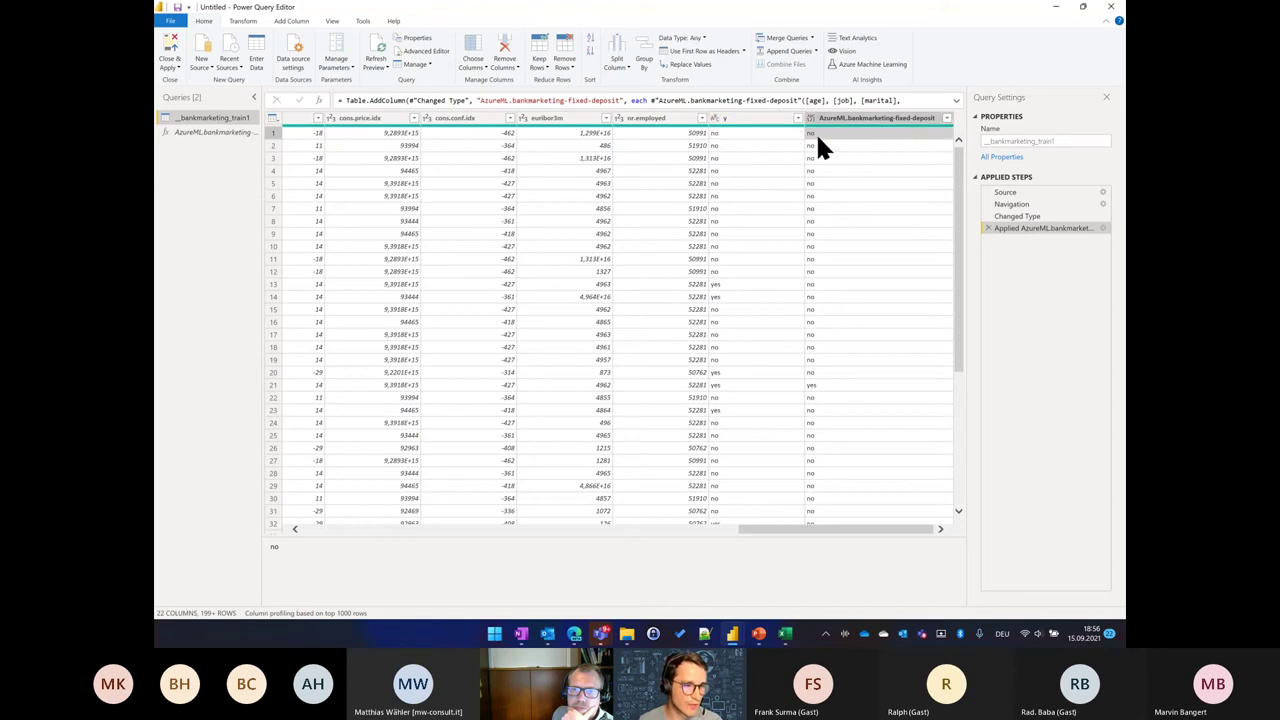
click(748, 126)
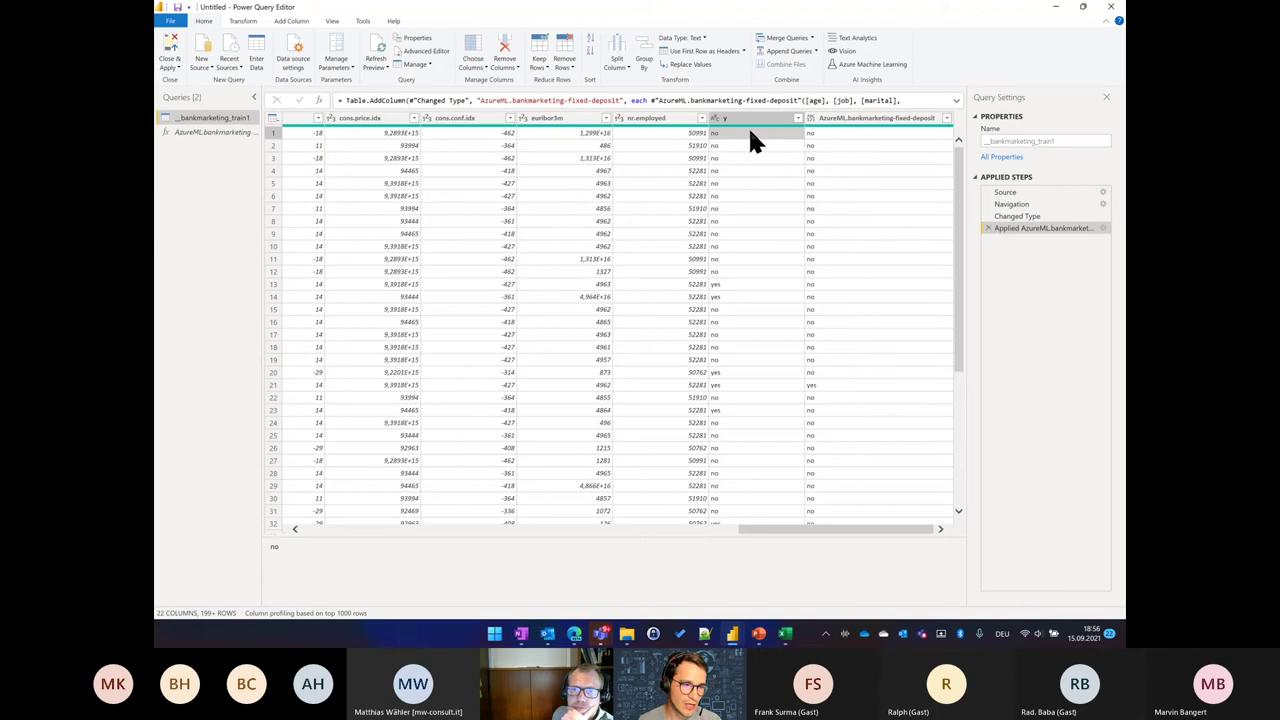
click(818, 128)
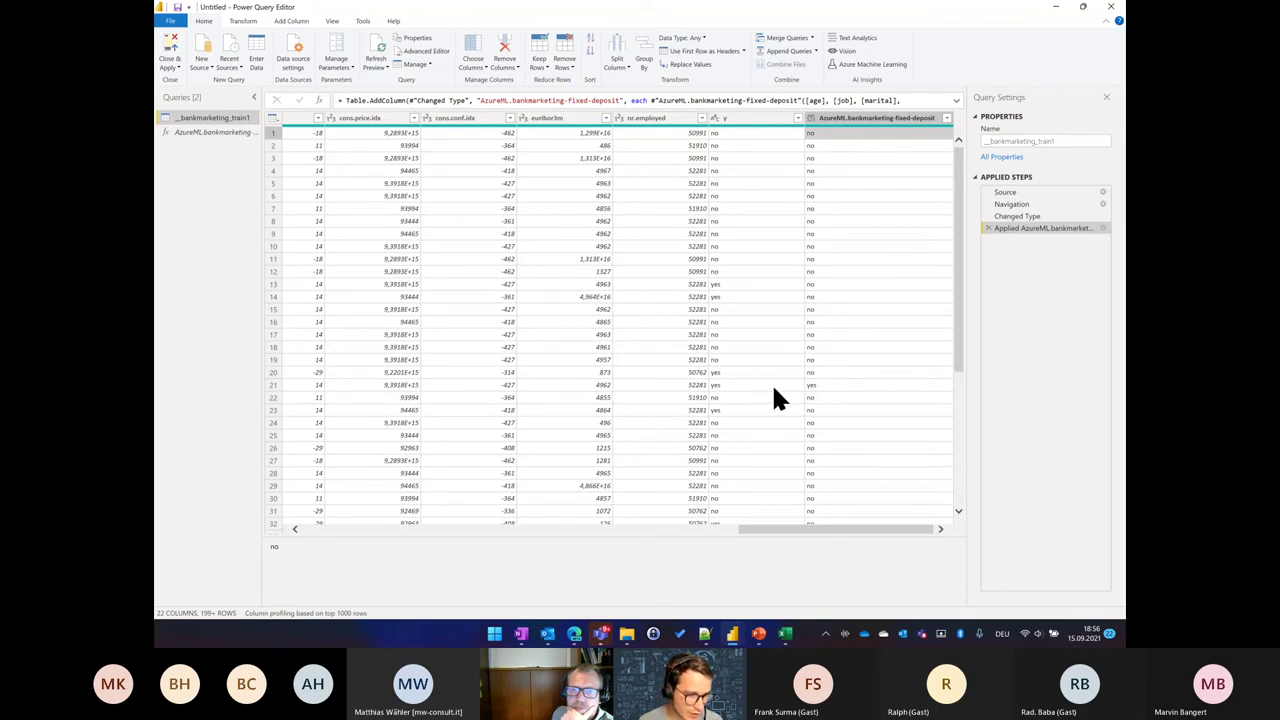
scroll(779, 420, down, 5)
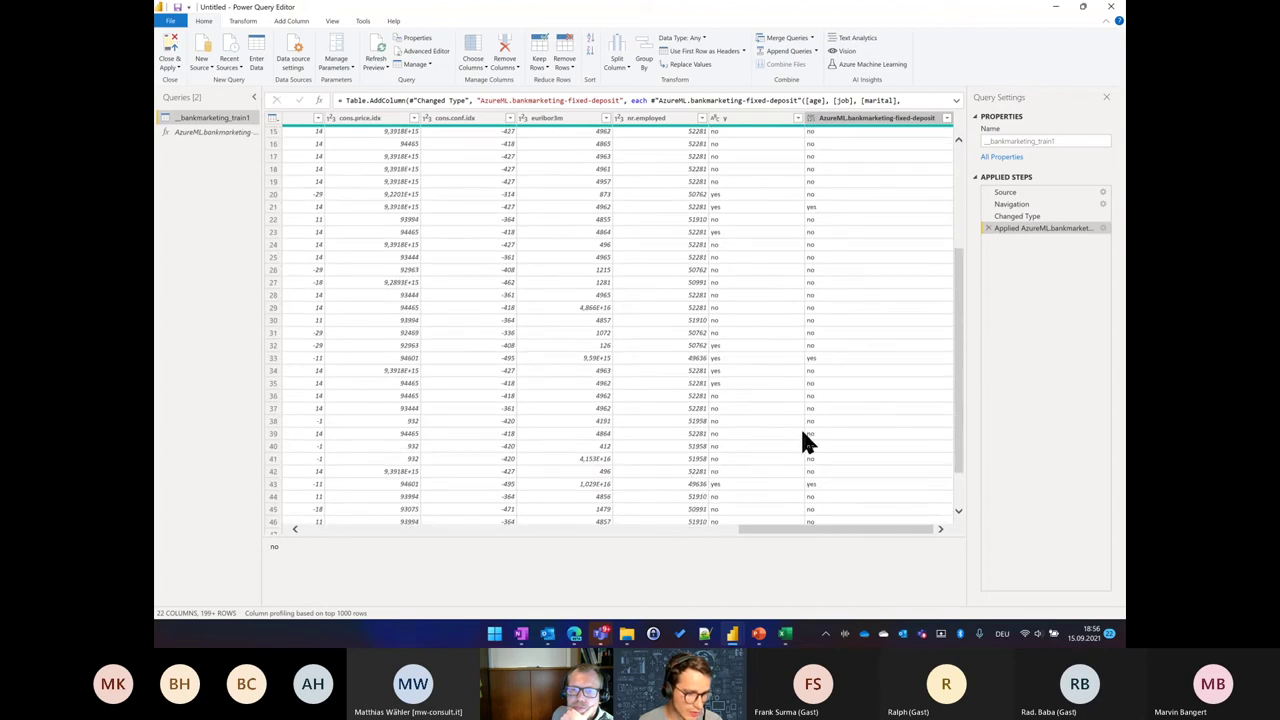
scroll(800, 426, down, 5)
scroll(791, 436, down, 2)
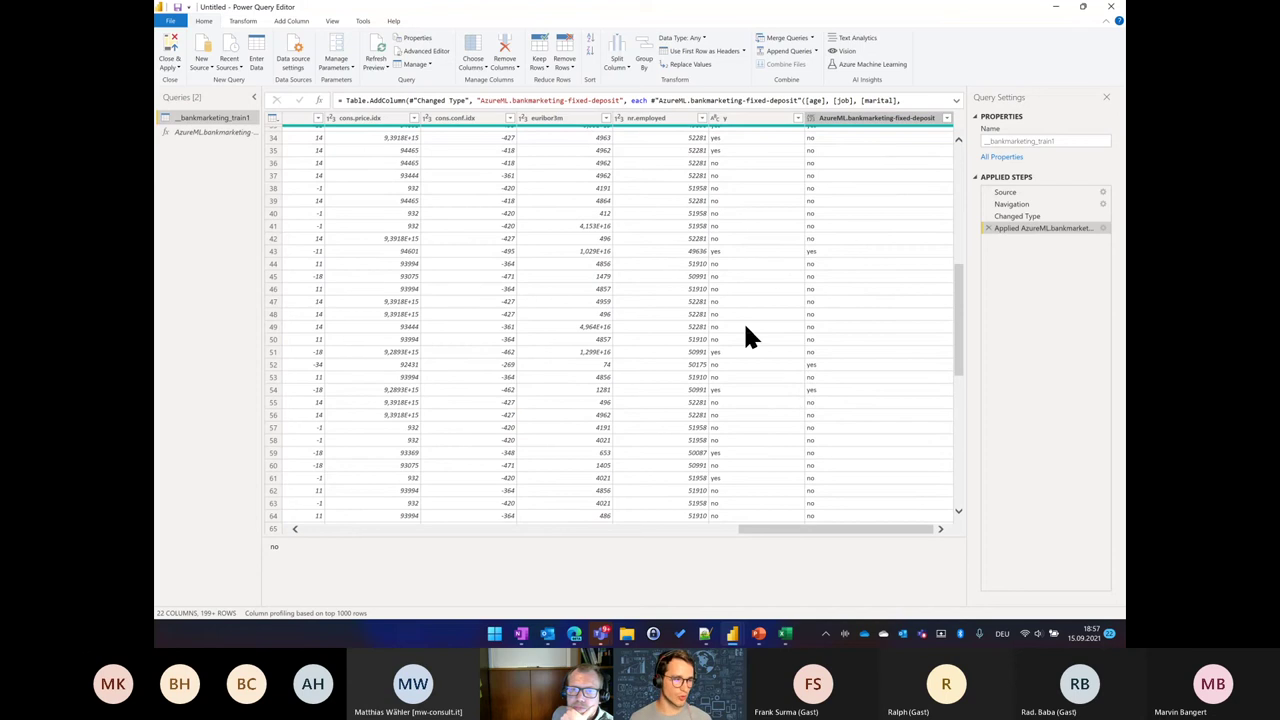
scroll(745, 325, up, 6)
Step: Close the Power Query Editor and apply the query changes, loading the scored table into the report
click(172, 52)
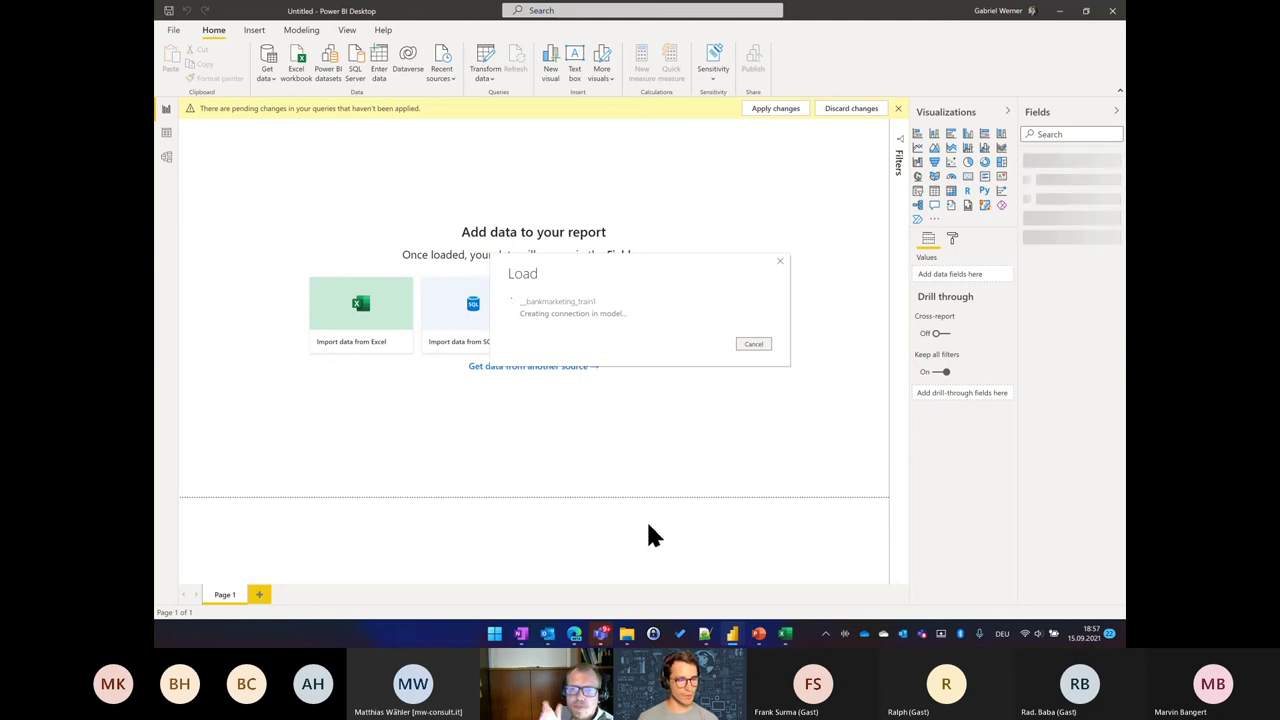
mouse_move(574, 634)
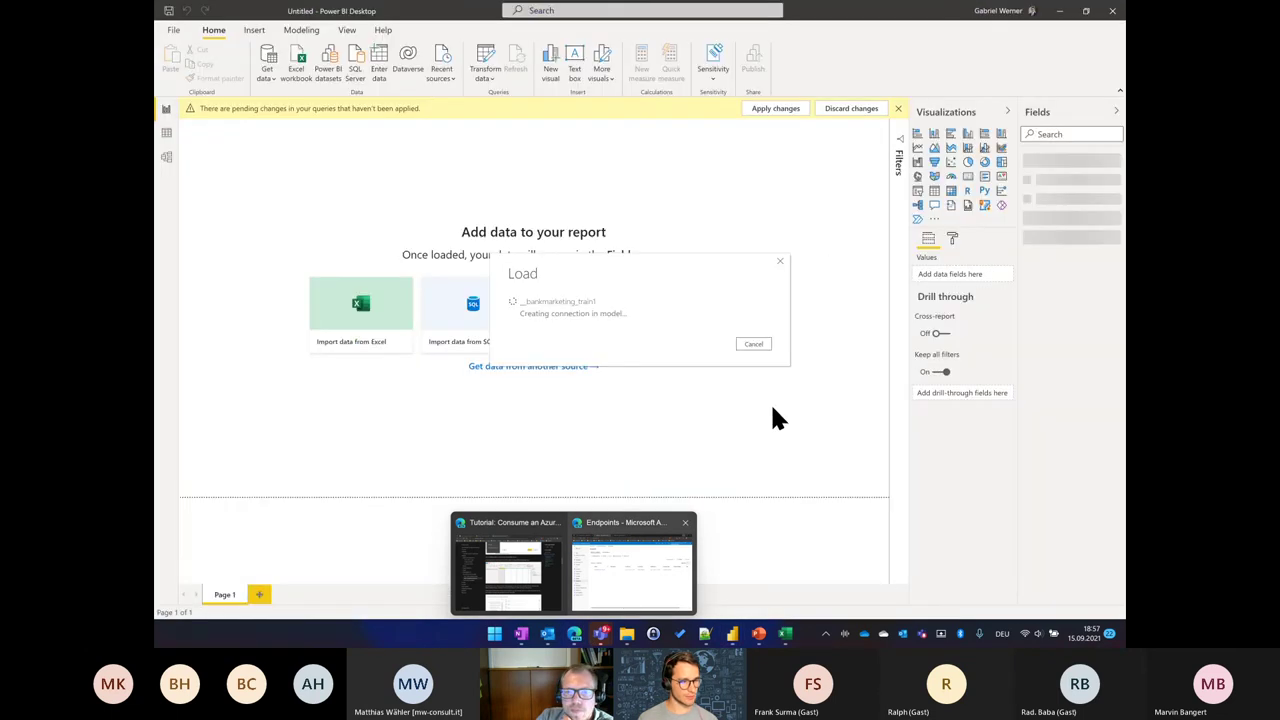
mouse_move(640, 532)
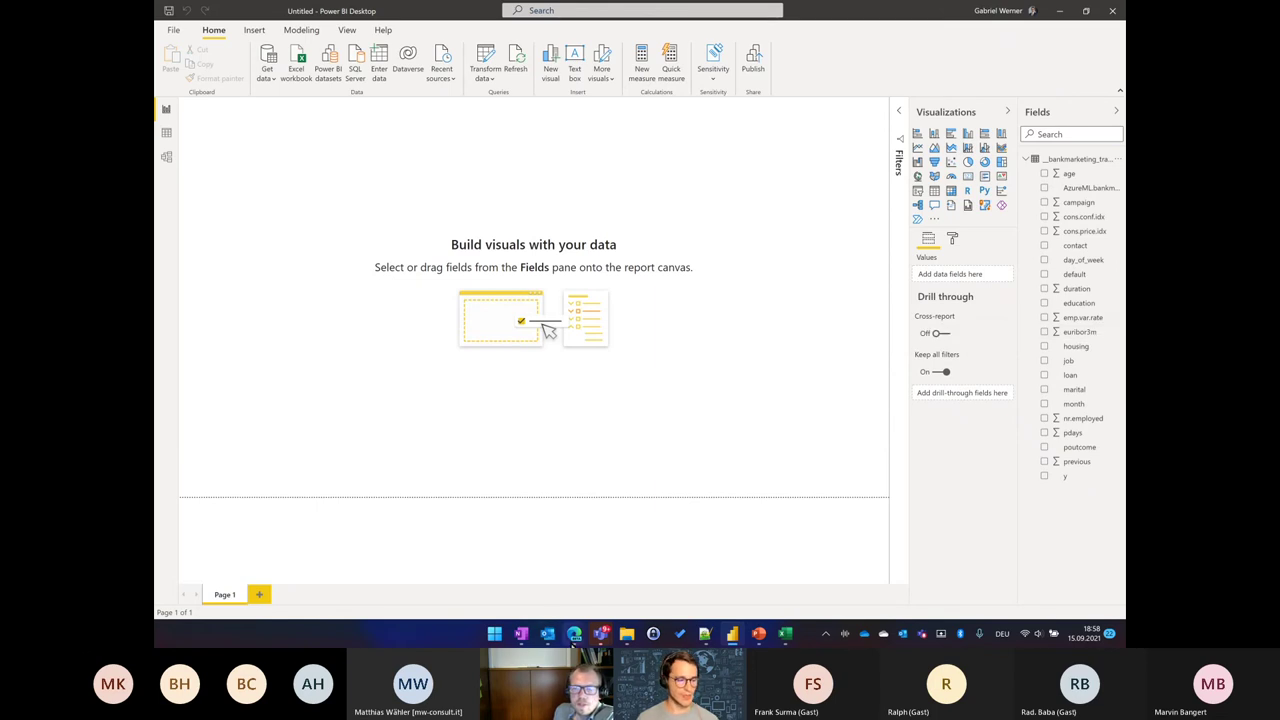
Step: Revisit the Azure Machine Learning endpoints page, and switch to Excel to view the source workbook bankmarketing_data.xlsx
mouse_move(789, 638)
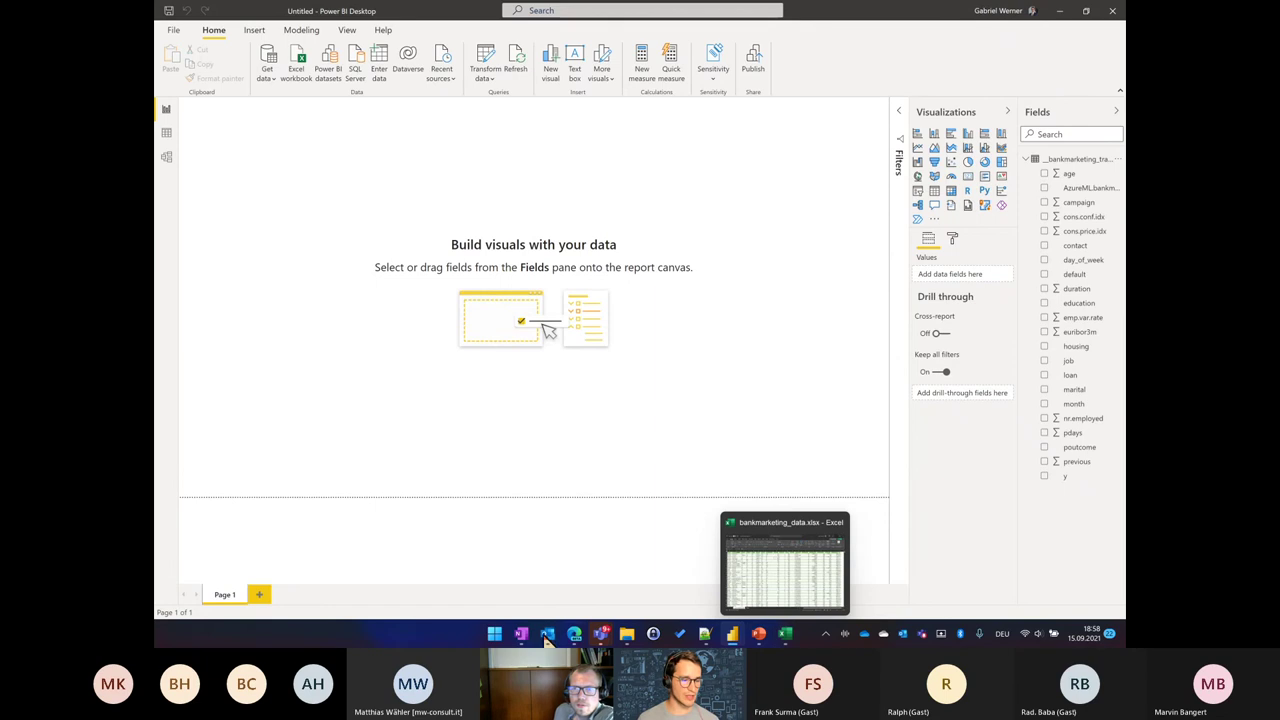
mouse_move(574, 634)
click(612, 580)
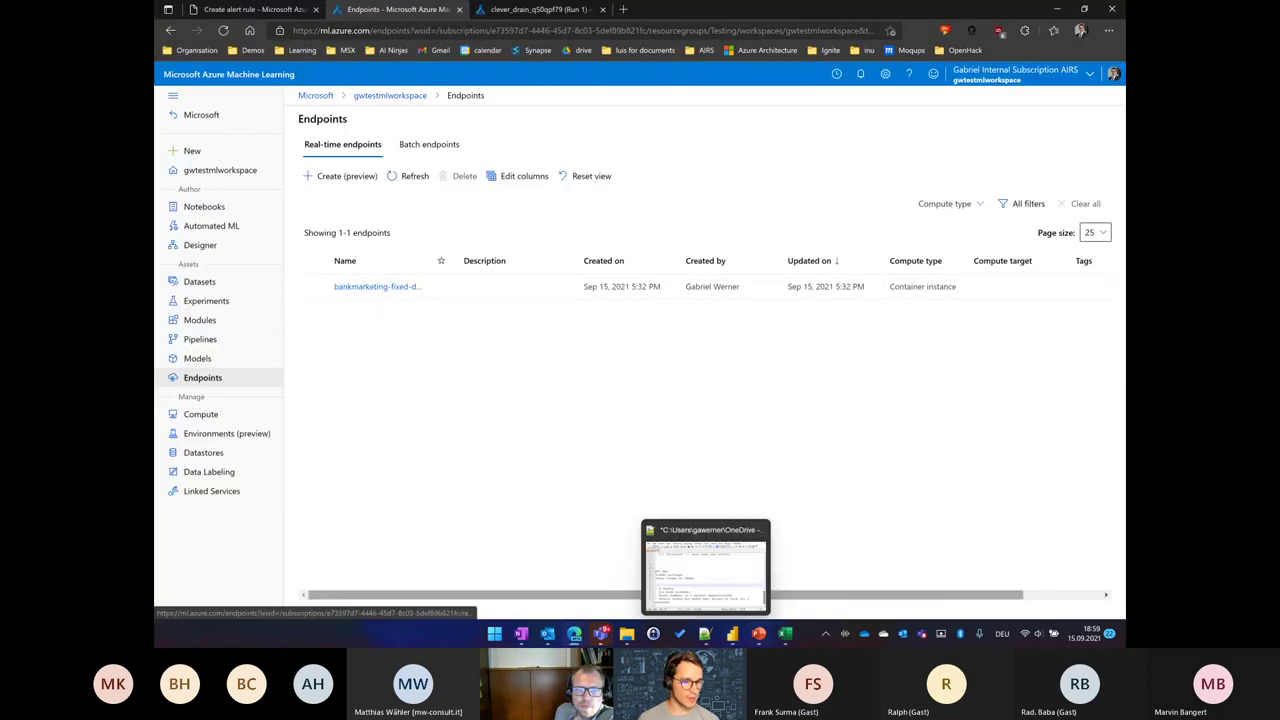
click(785, 633)
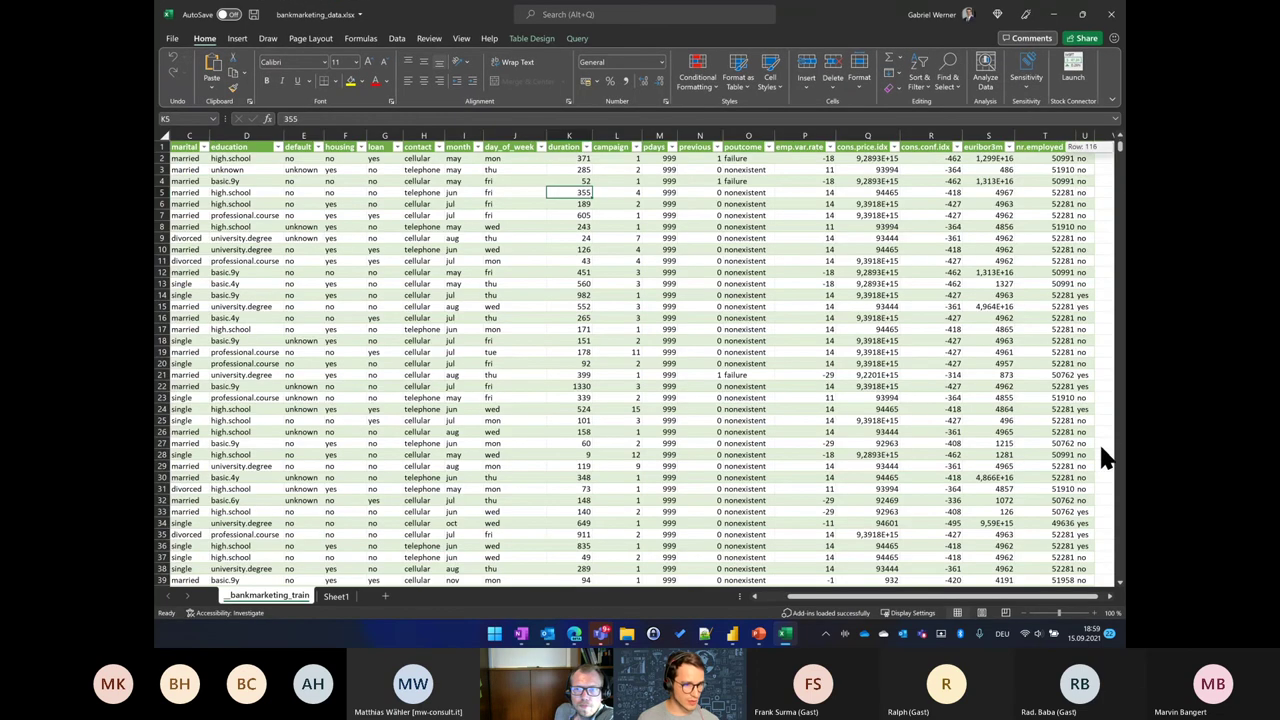
Step: Examine the last rows and rightmost columns of the bankmarketing_train table, and put the workbook away
drag(1113, 585, 1118, 578)
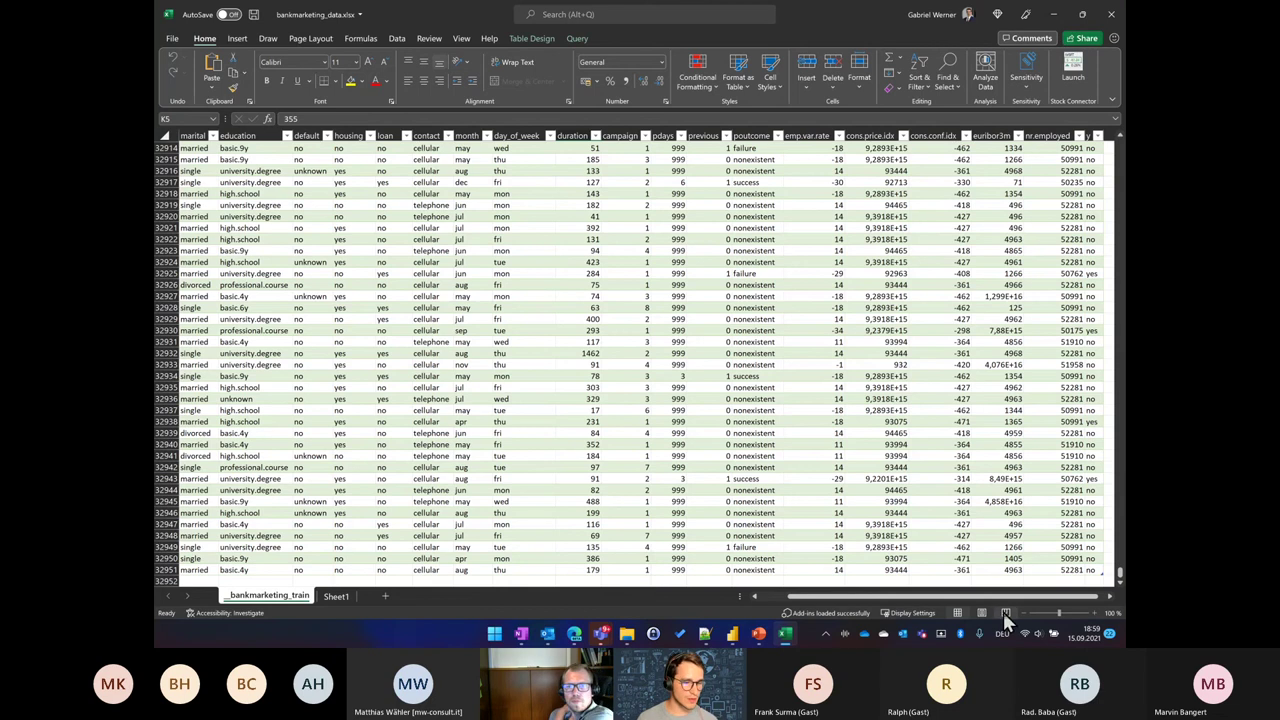
scroll(1020, 597, right, 1)
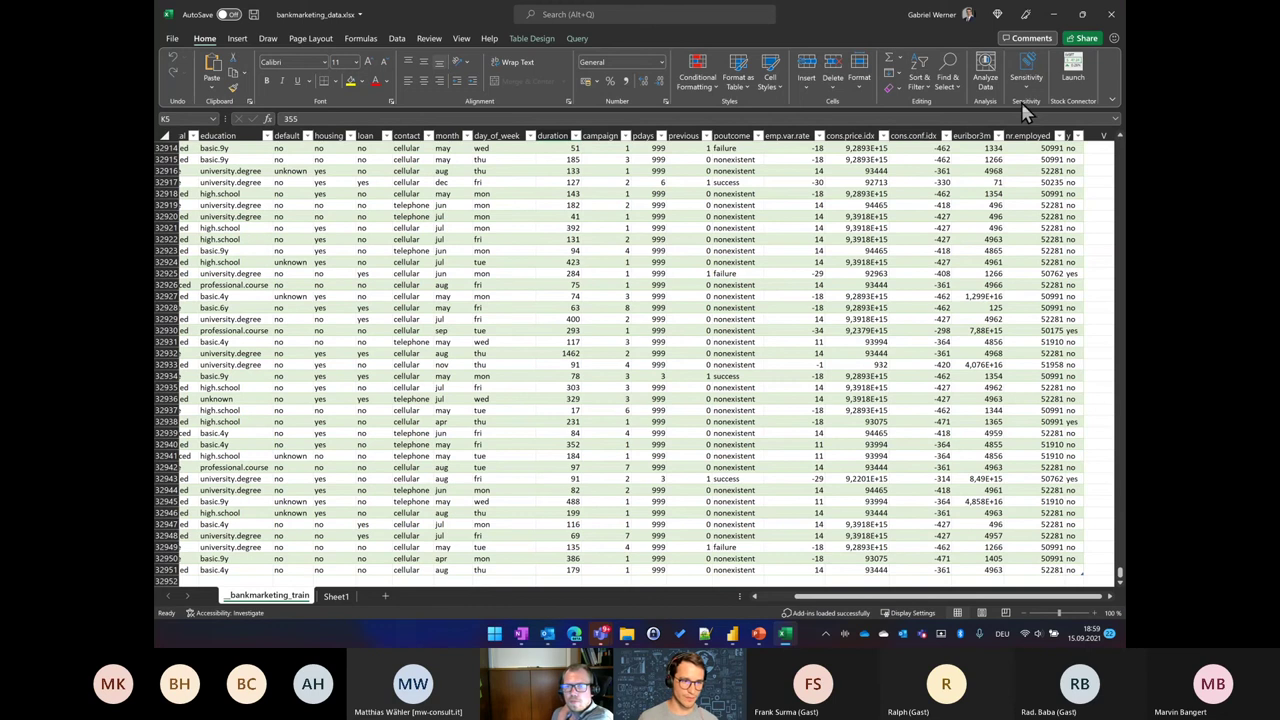
click(1054, 15)
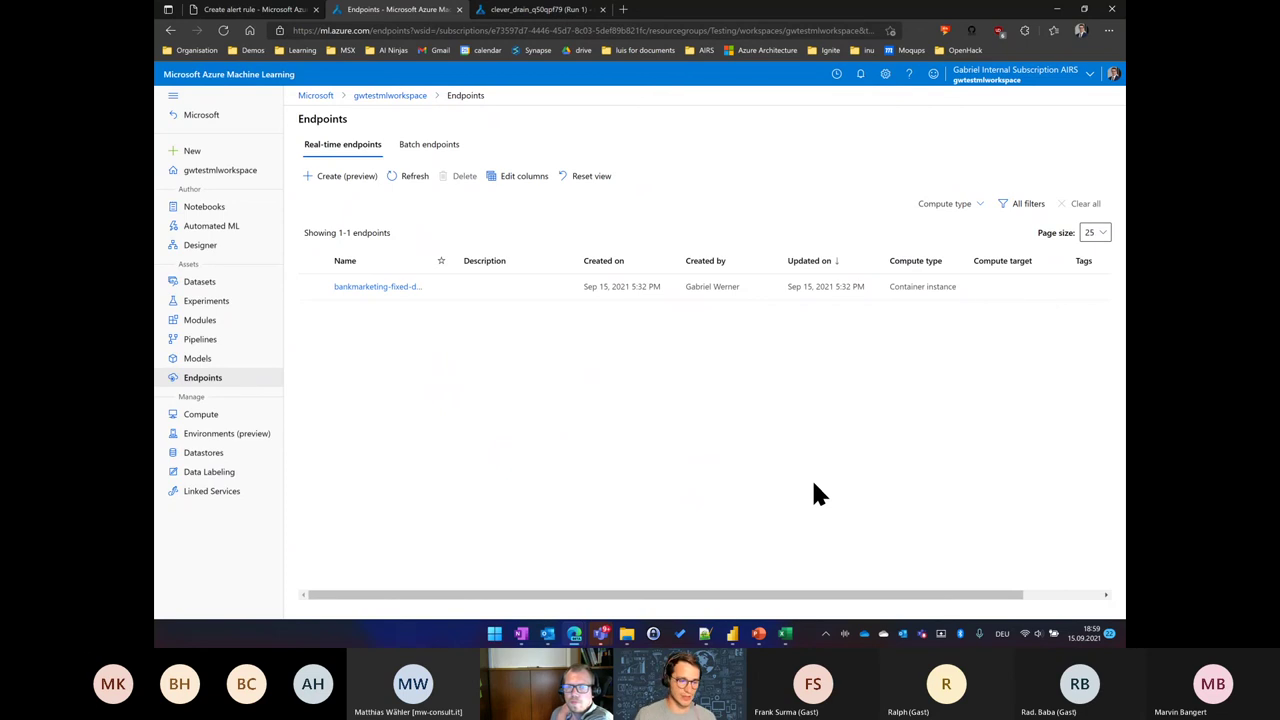
Step: Switch to Power BI Desktop and build a stacked bar chart with AzureML.bankmarketing-fixed-deposit as axis, y as legend and age as values
click(732, 633)
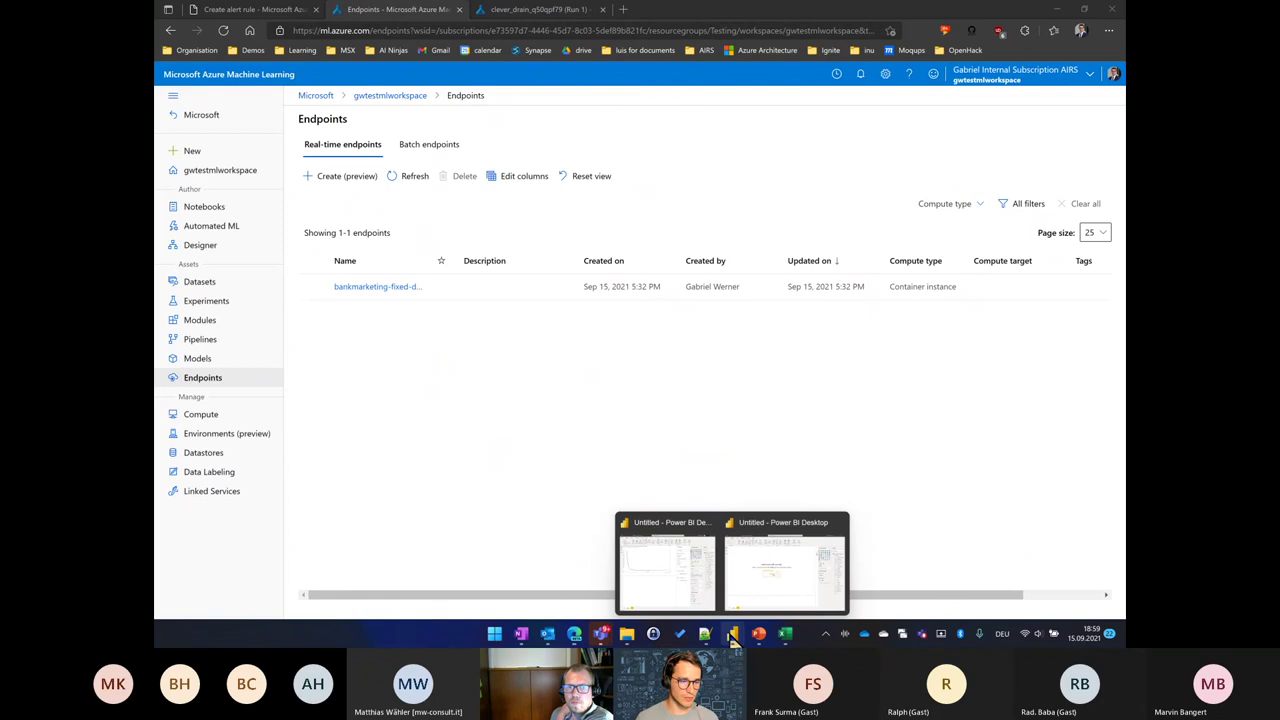
click(803, 553)
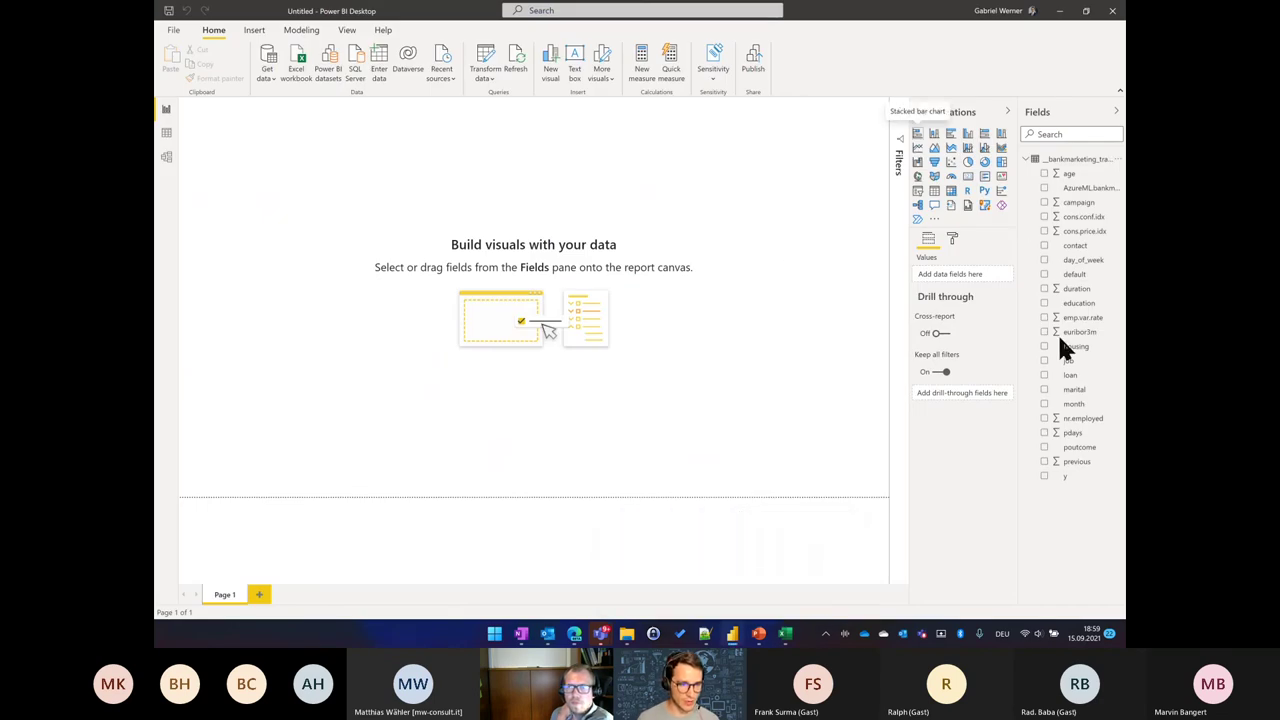
click(1044, 188)
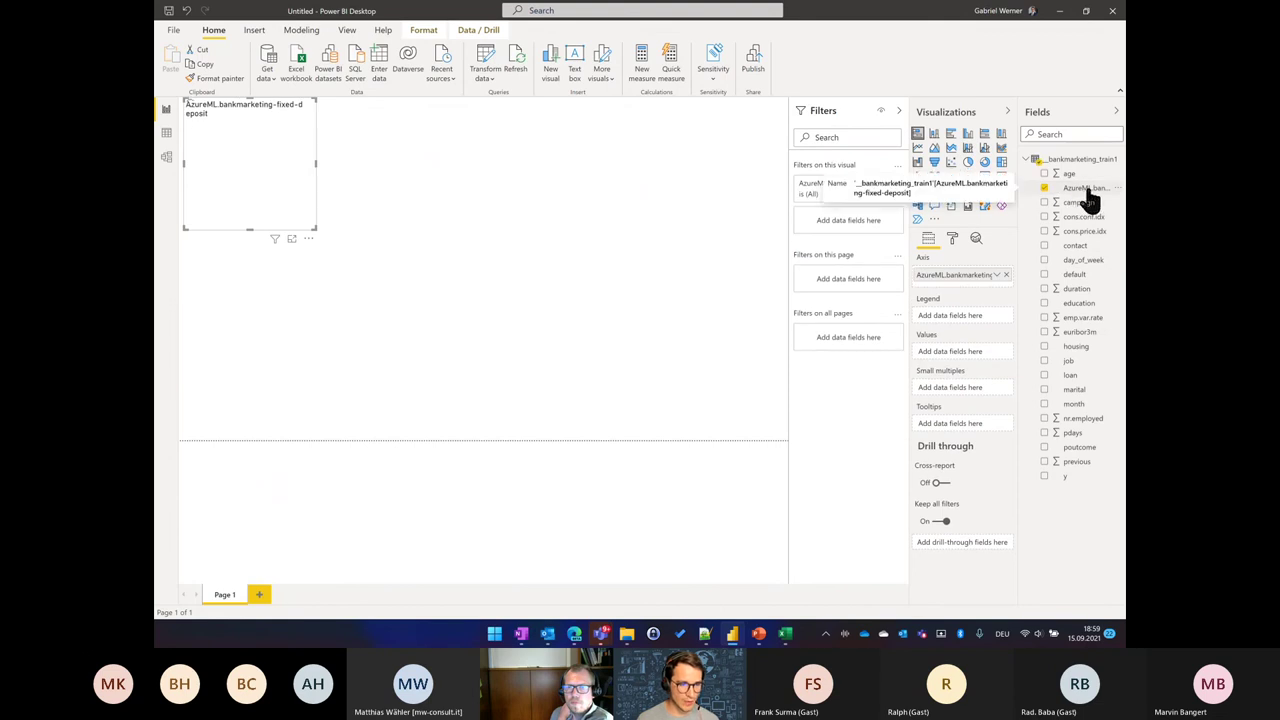
click(1045, 476)
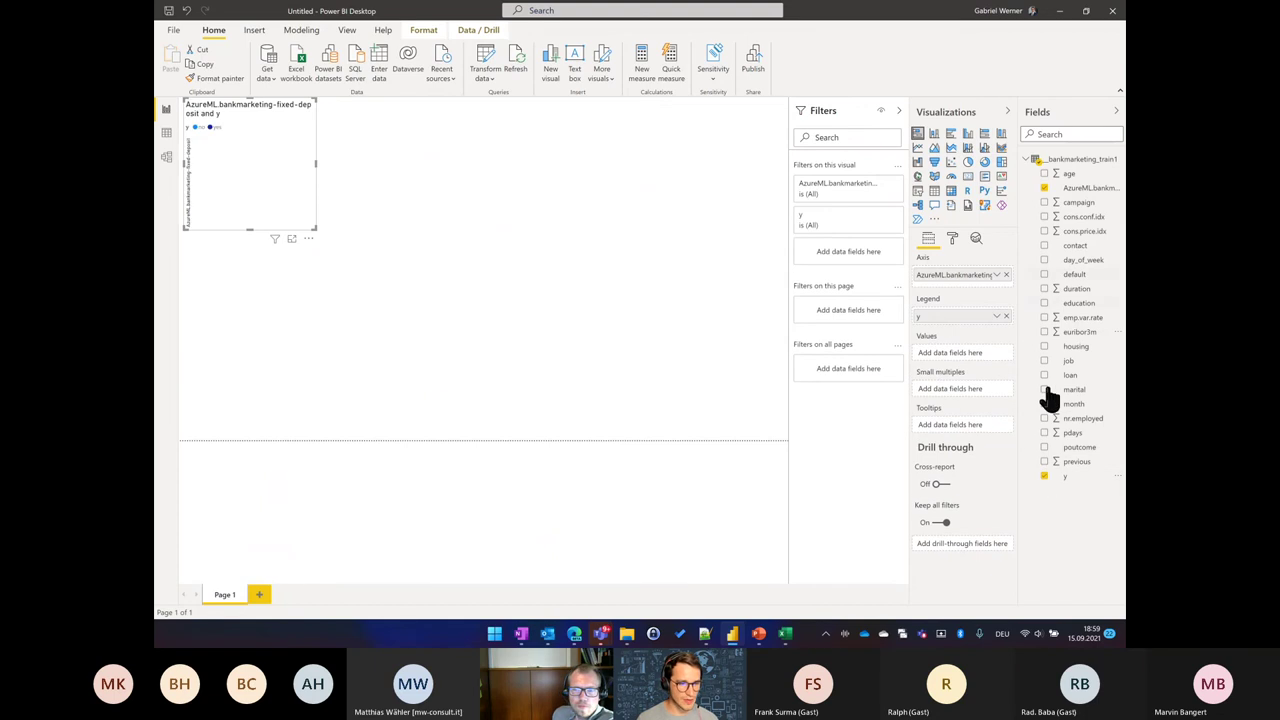
click(1044, 174)
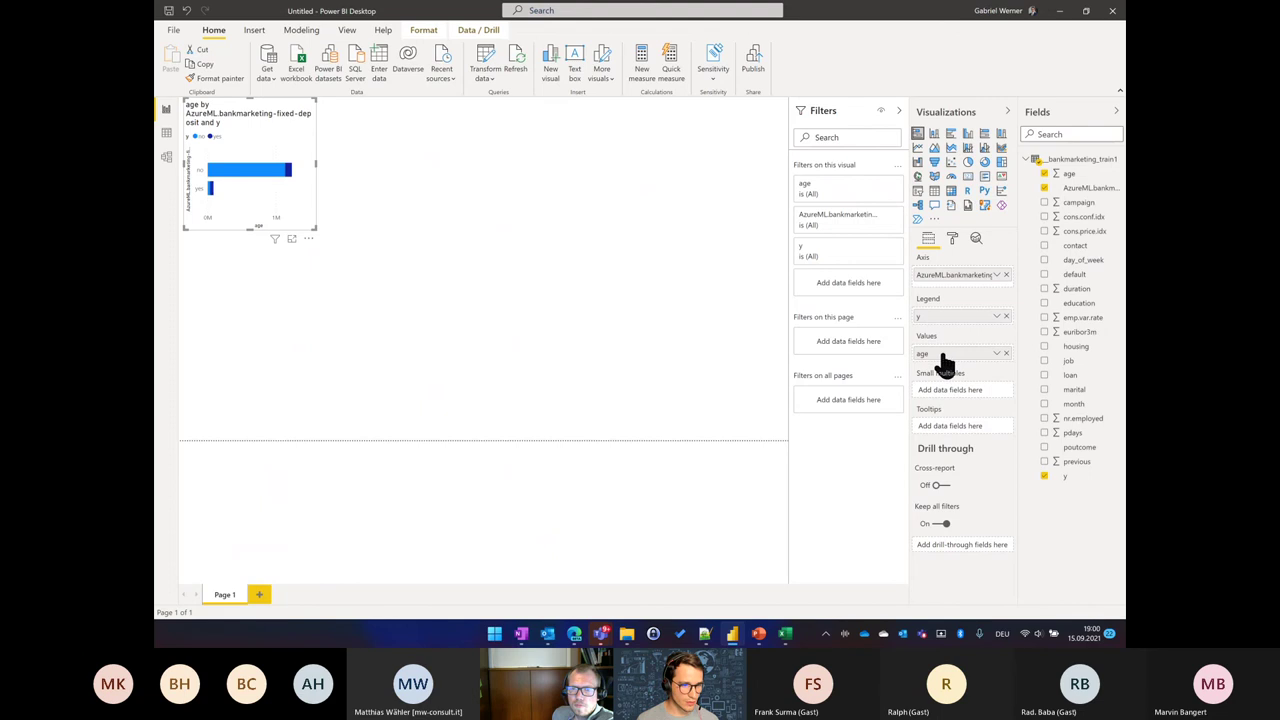
Step: Move the age field from the bar chart's values to its axis, below the prediction field
mouse_move(943, 356)
mouse_down()
mouse_move(953, 285)
mouse_move(962, 347)
mouse_up()
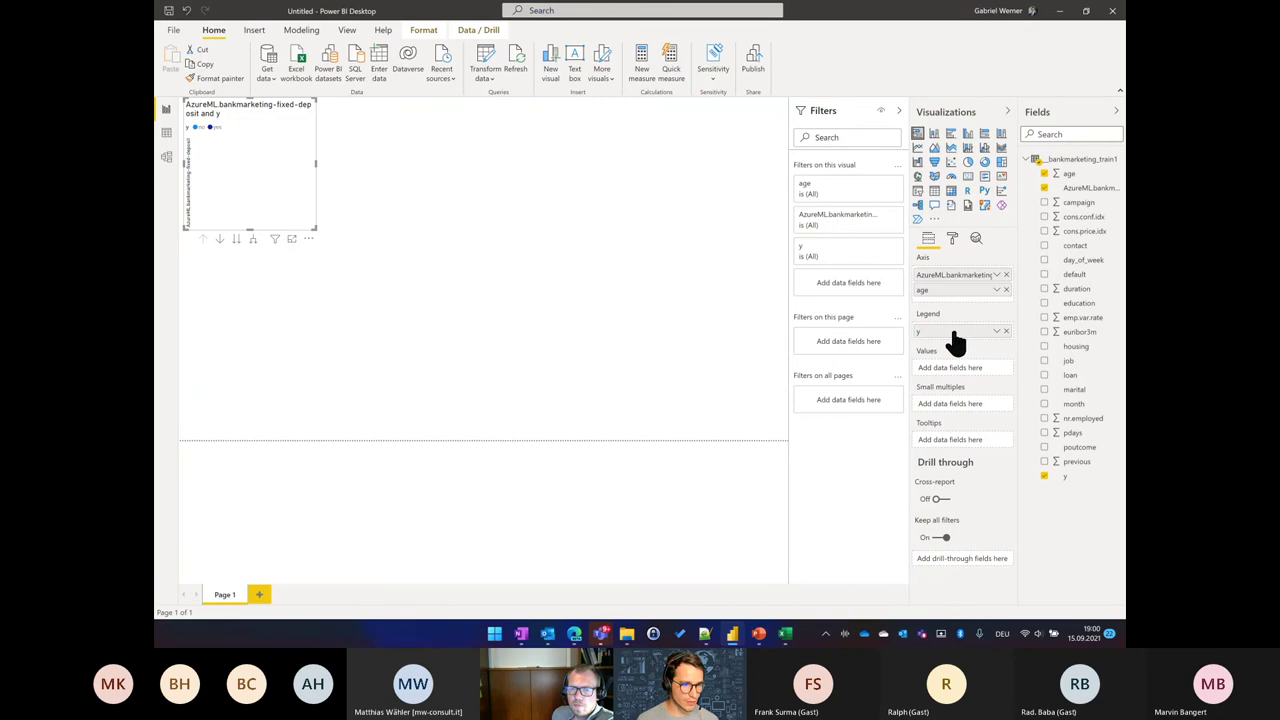
drag(934, 286, 942, 342)
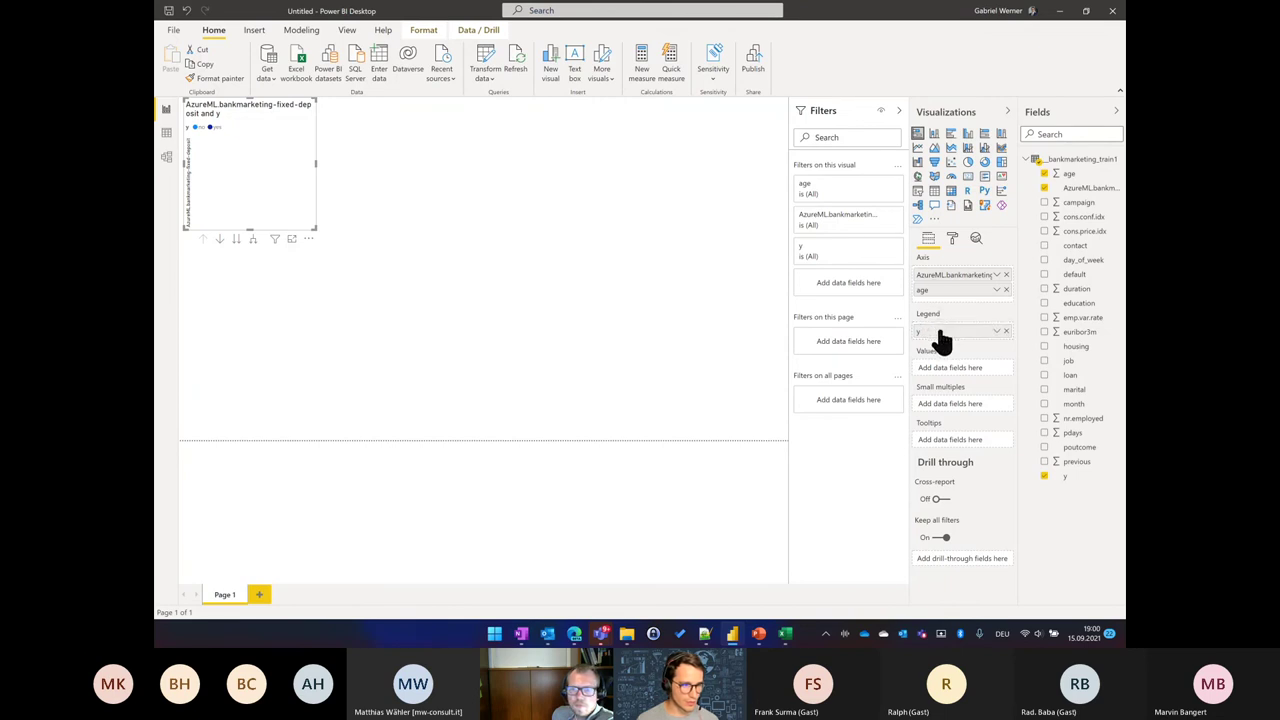